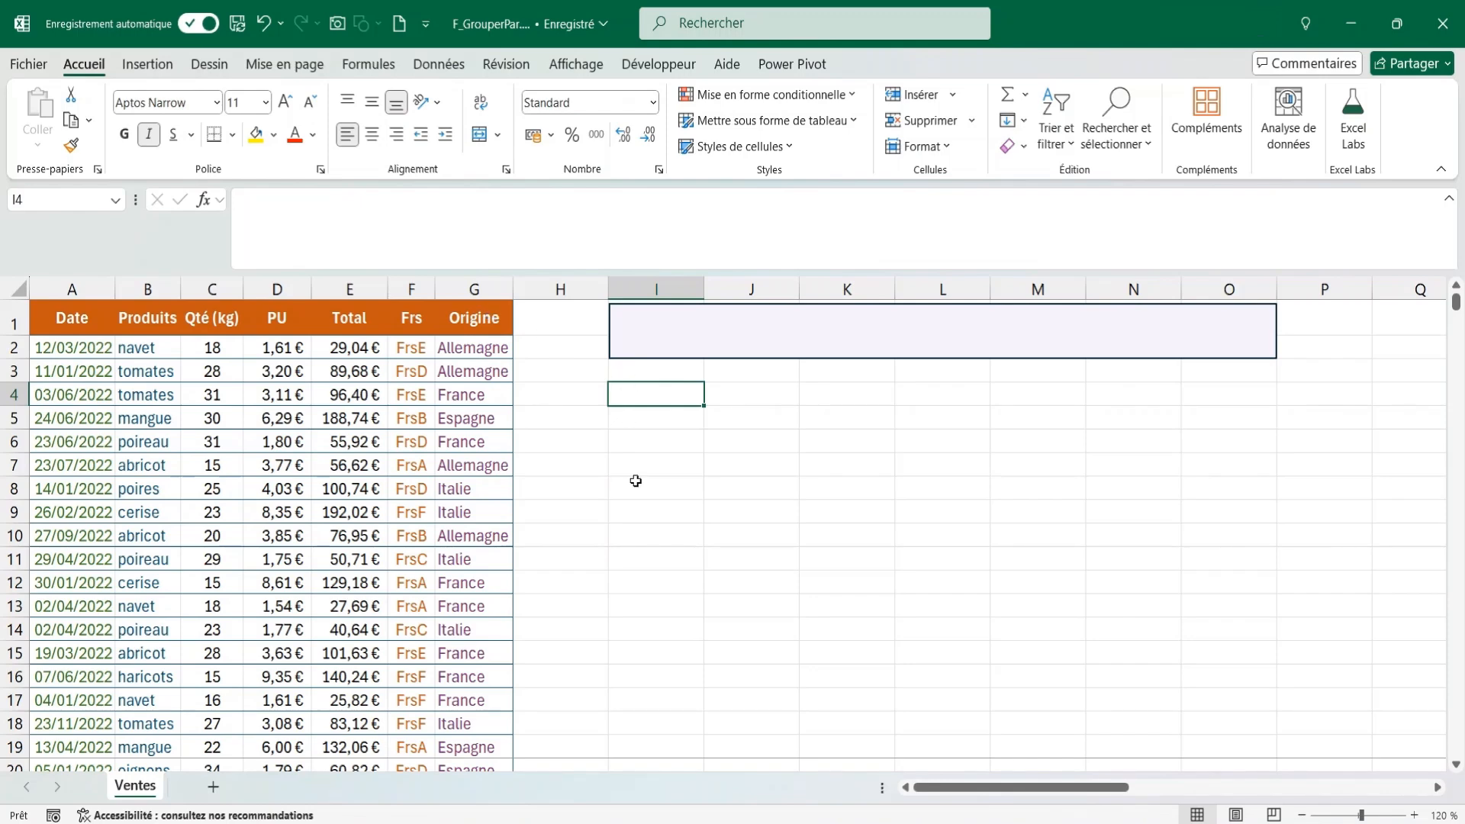
# Step: Start a GROUPER.PAR formula in cell I4 with G1:G101 (Origine) as row fields and E1:E101 (Total) as values
pyautogui.write('=')
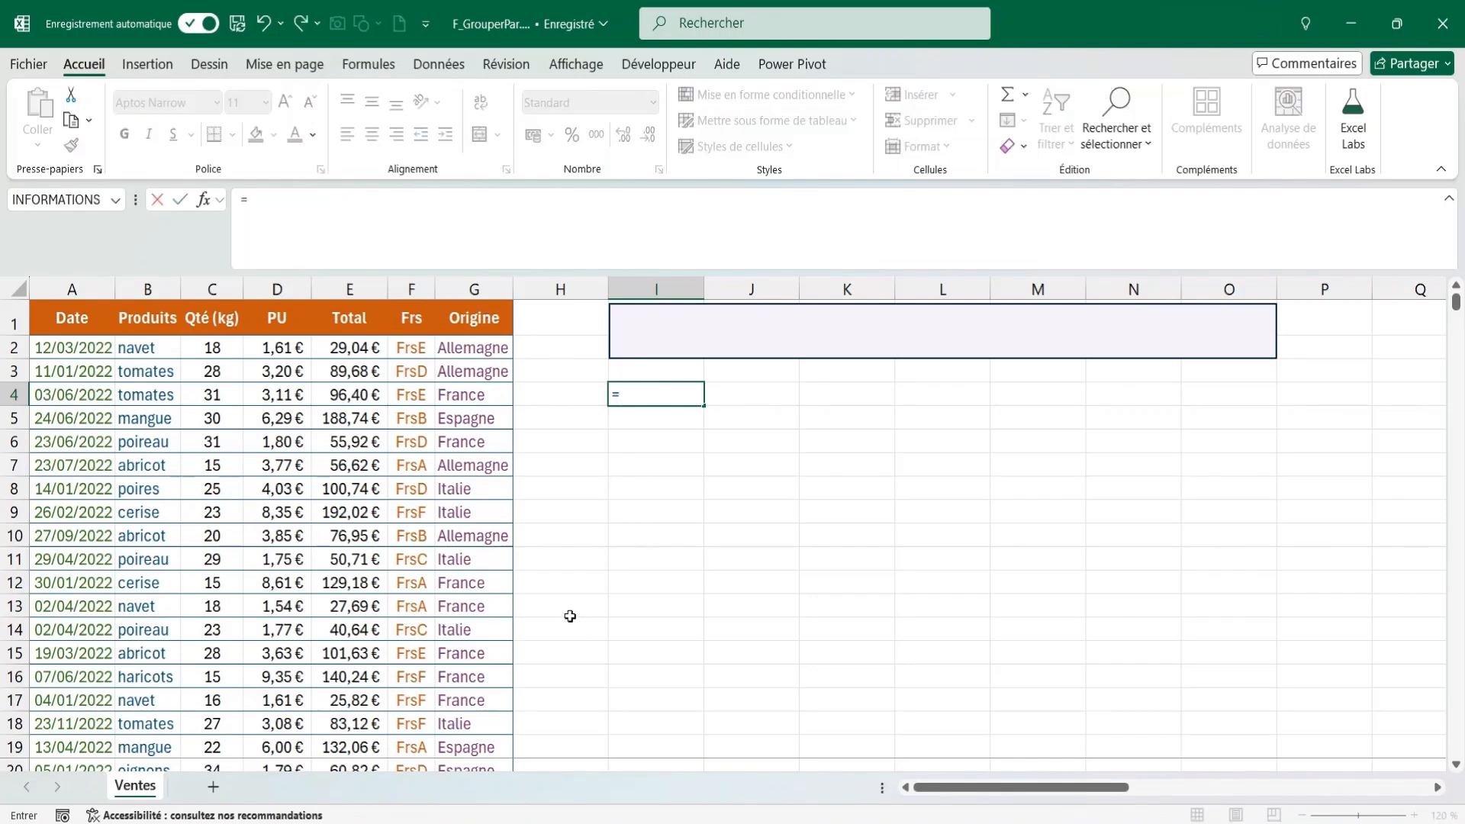
pyautogui.write('grou')
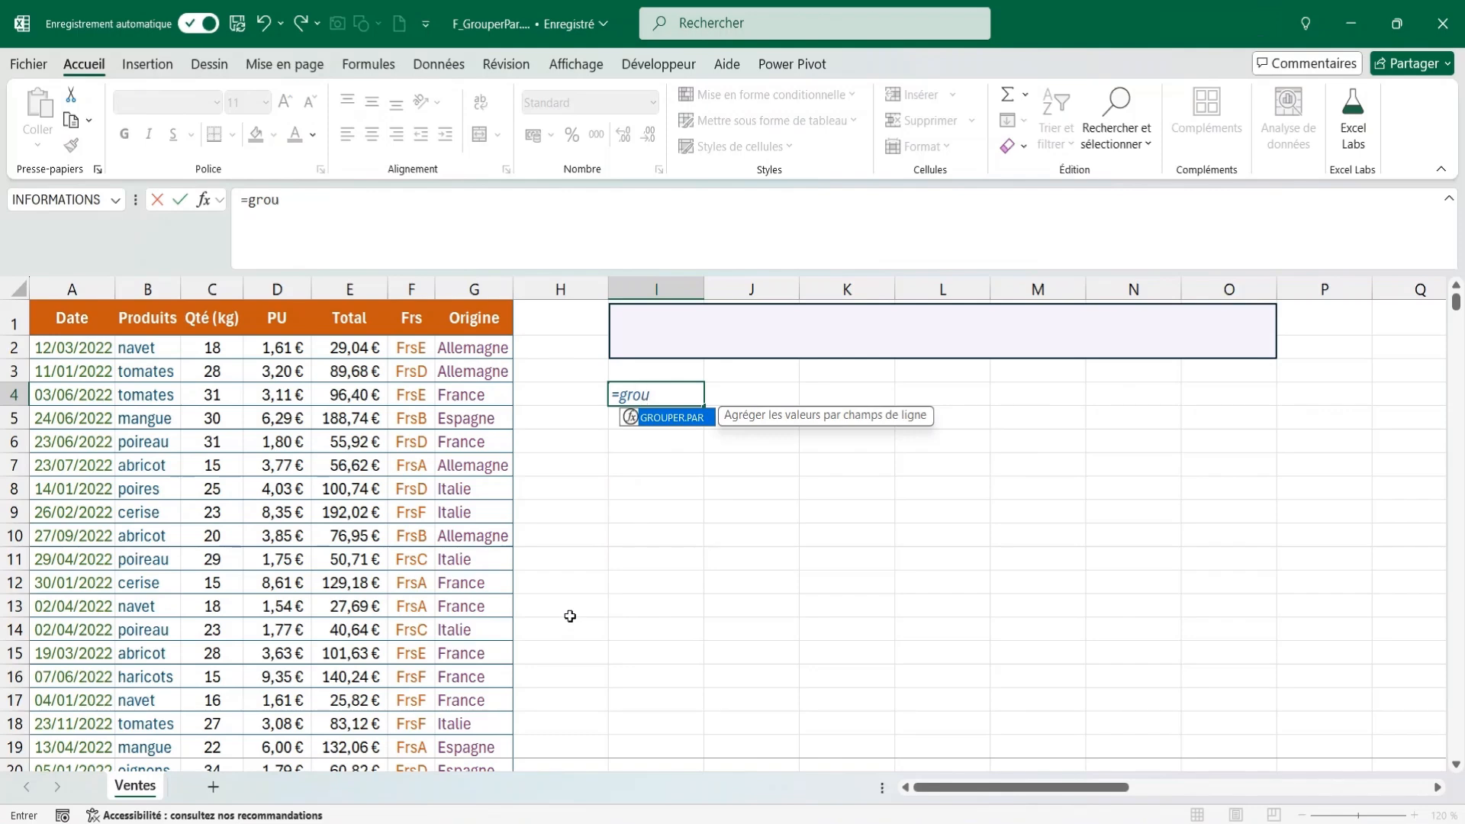
pyautogui.press('Tab')
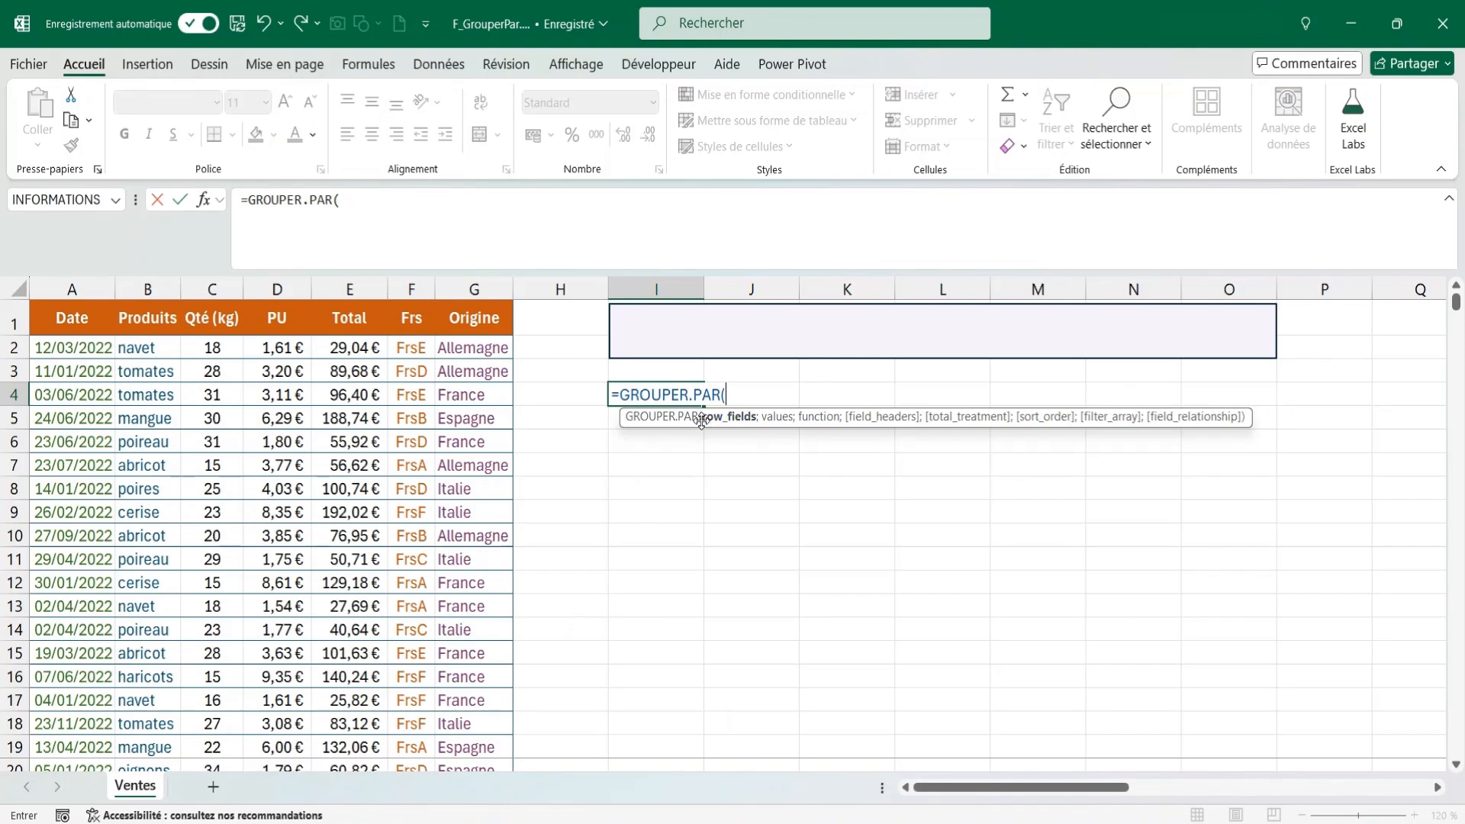
pyautogui.click(474, 318)
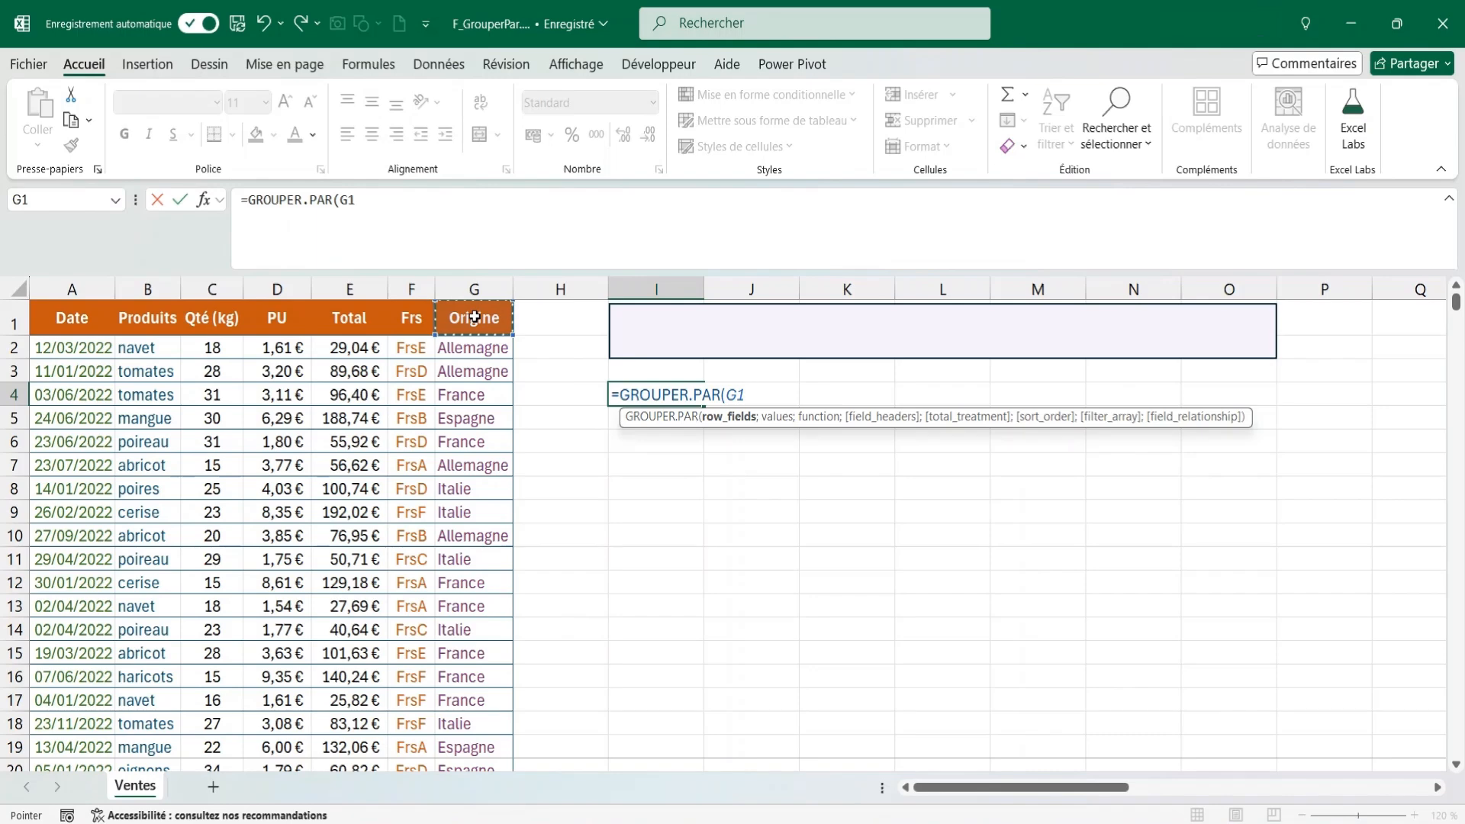
pyautogui.hotkey('ctrl', 'shift', 'Down')
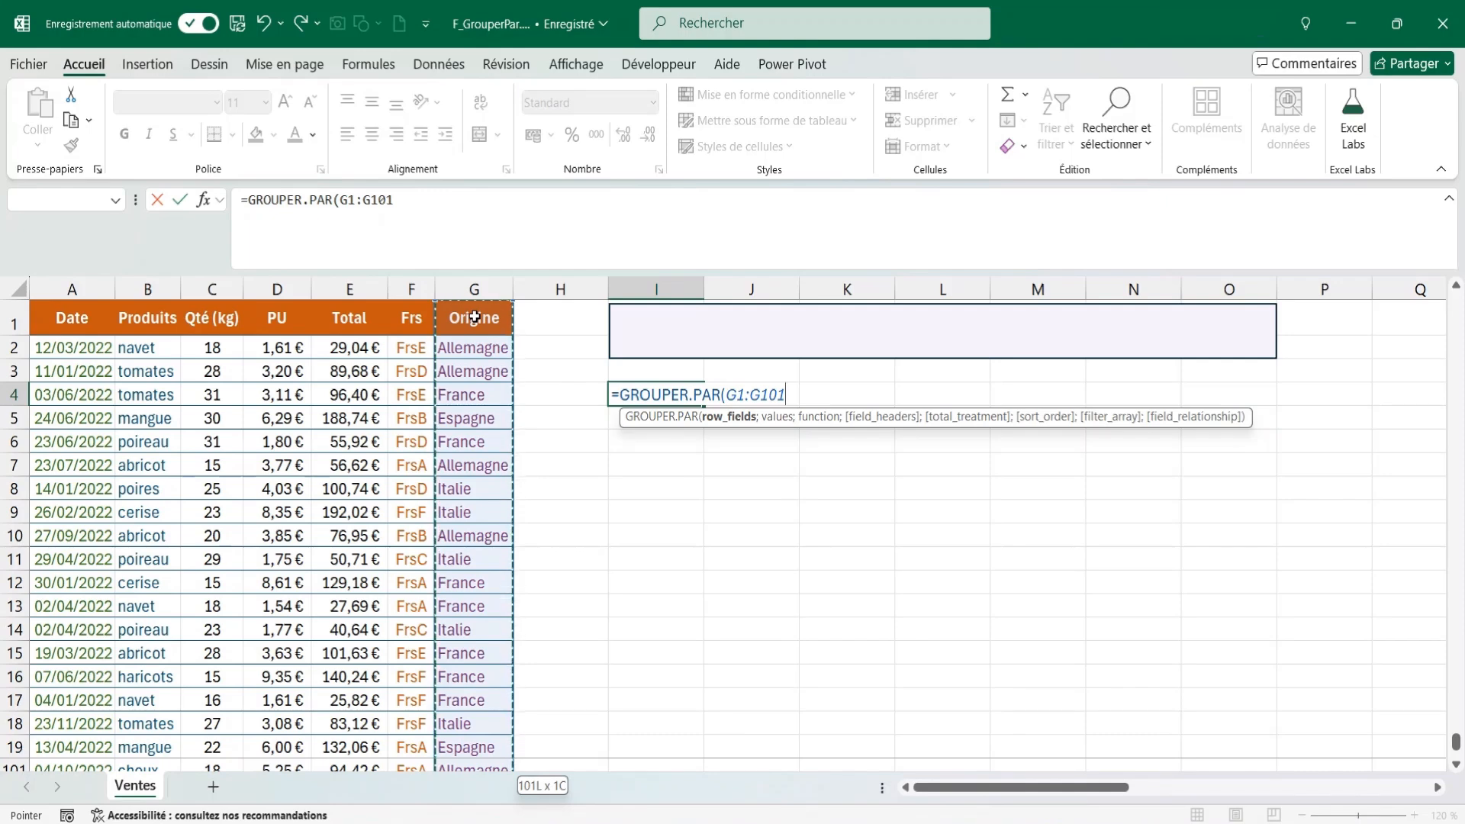
pyautogui.write(';')
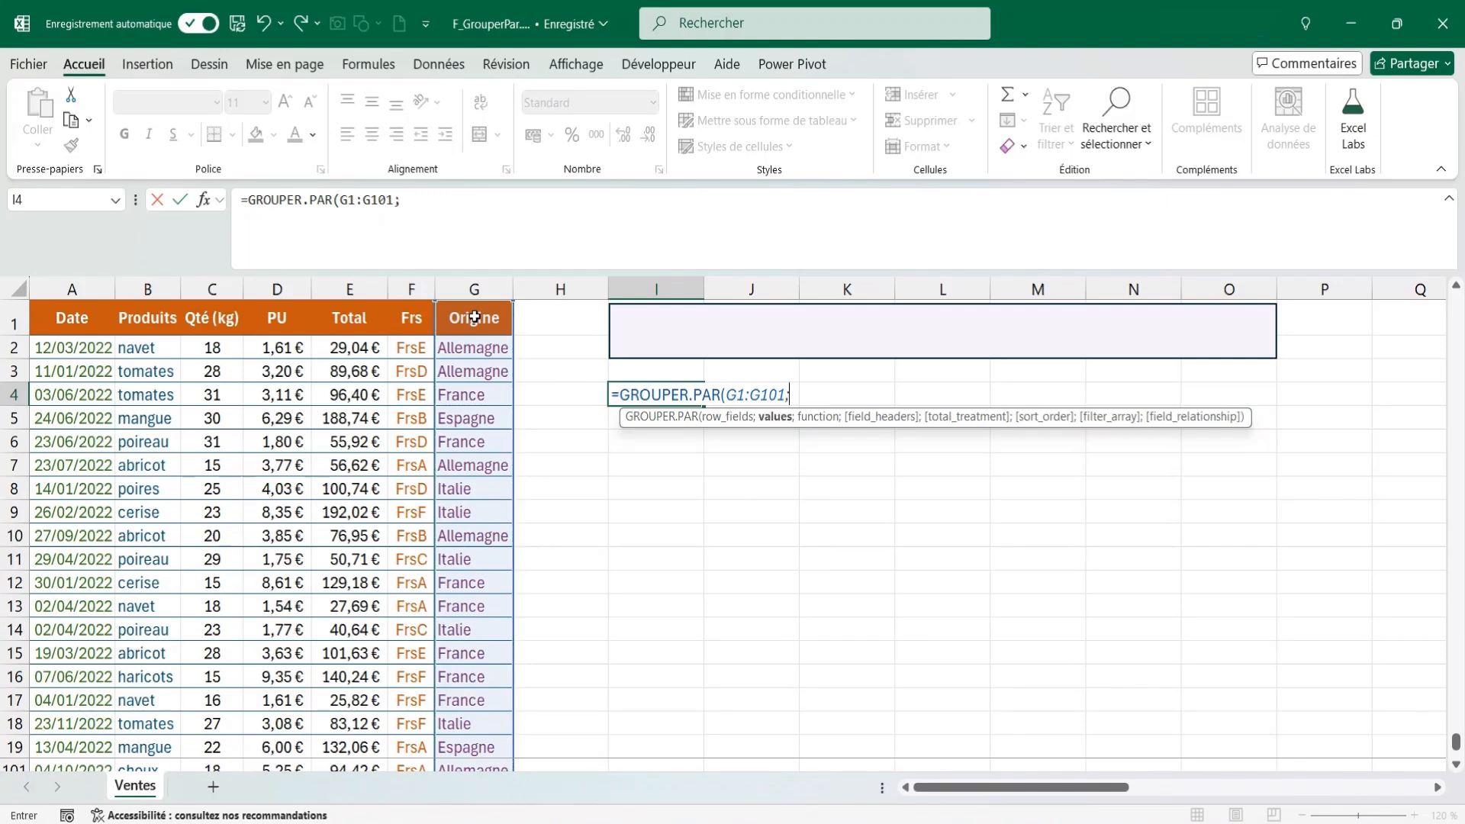
pyautogui.click(346, 319)
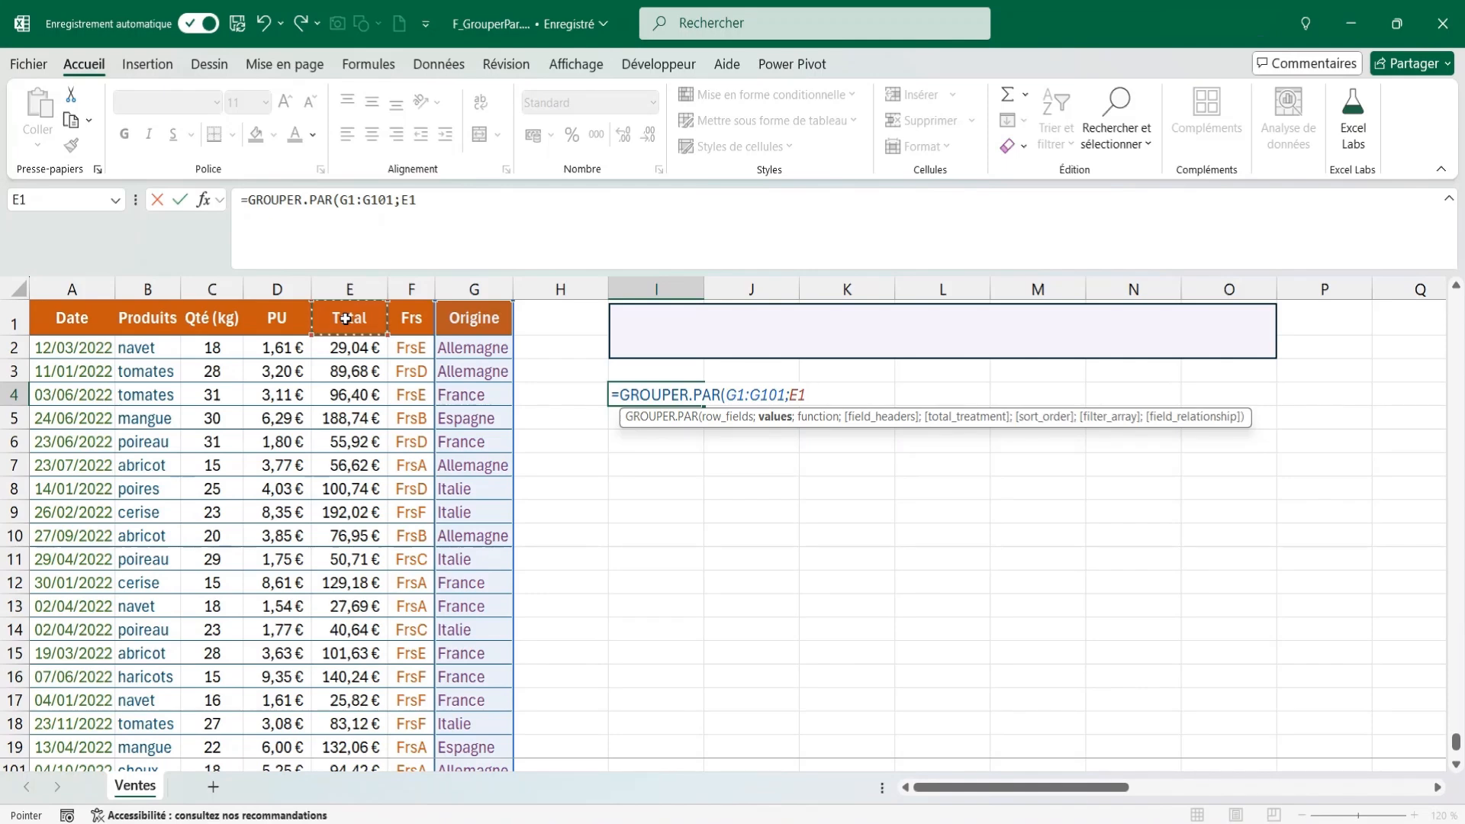
pyautogui.hotkey('ctrl', 'shift', 'Down')
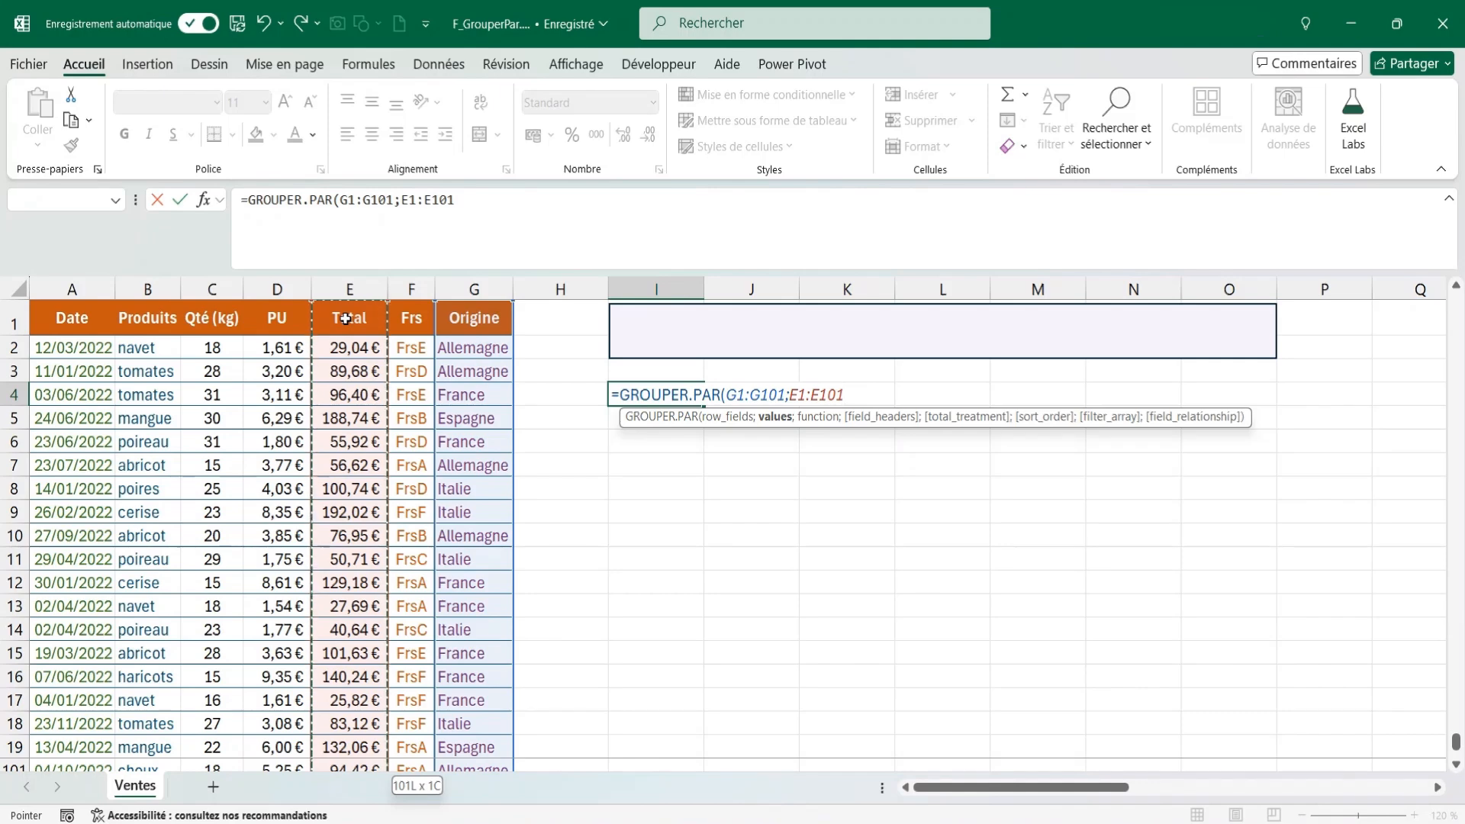
pyautogui.write(';')
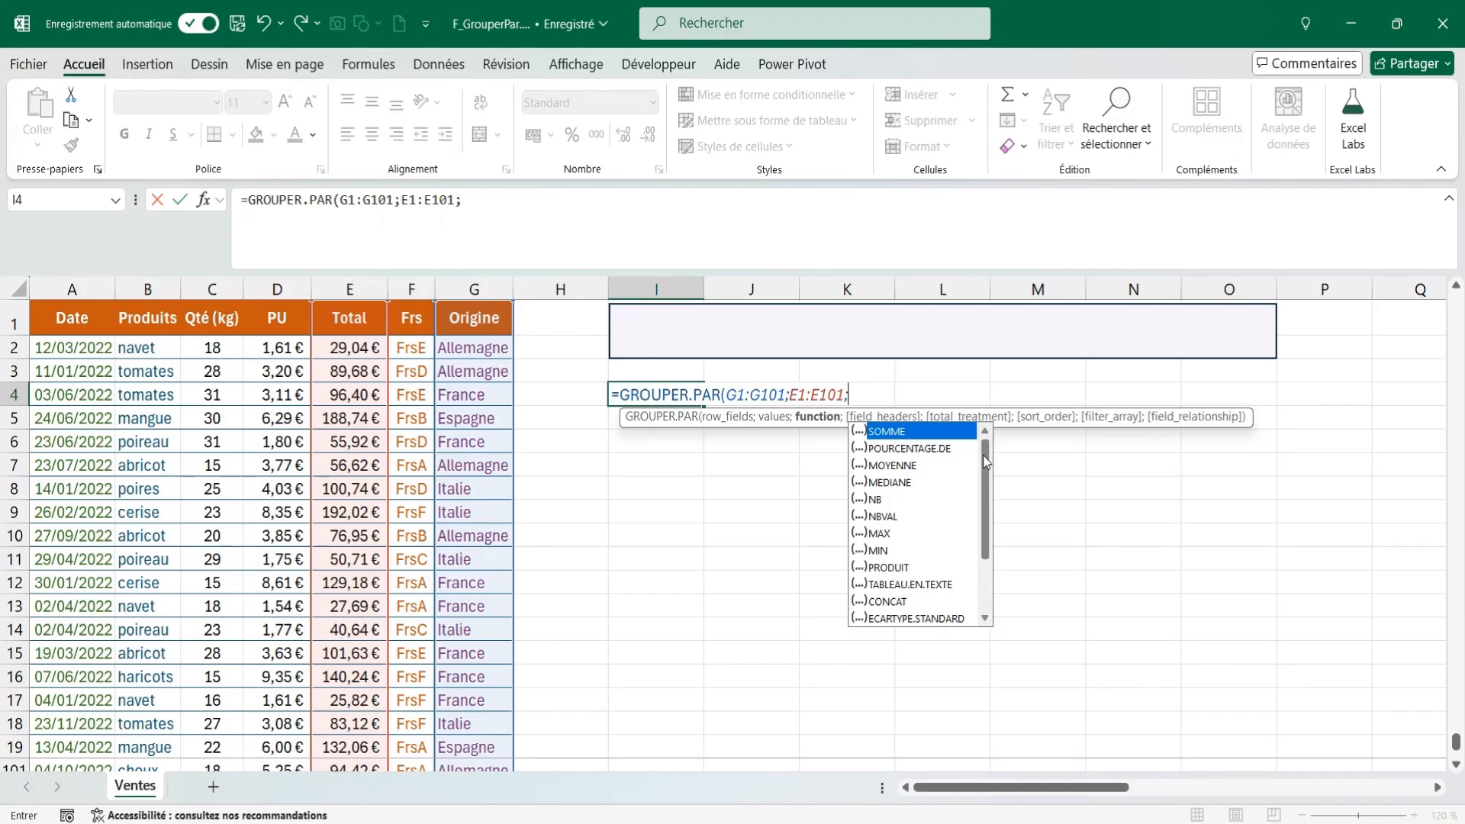
# Step: Examine the aggregation functions offered for the function argument, down to LAMBDA
pyautogui.press('Down')
pyautogui.press('Down')
pyautogui.press('Down')
pyautogui.press('Down')
pyautogui.press('Down')
pyautogui.press('Down')
pyautogui.press('Down')
pyautogui.press('Down')
pyautogui.press('Down')
pyautogui.press('Down')
pyautogui.press('Down')
pyautogui.press('Down')
pyautogui.press('Down')
pyautogui.press('Down')
pyautogui.press('Down')
pyautogui.press('Down')
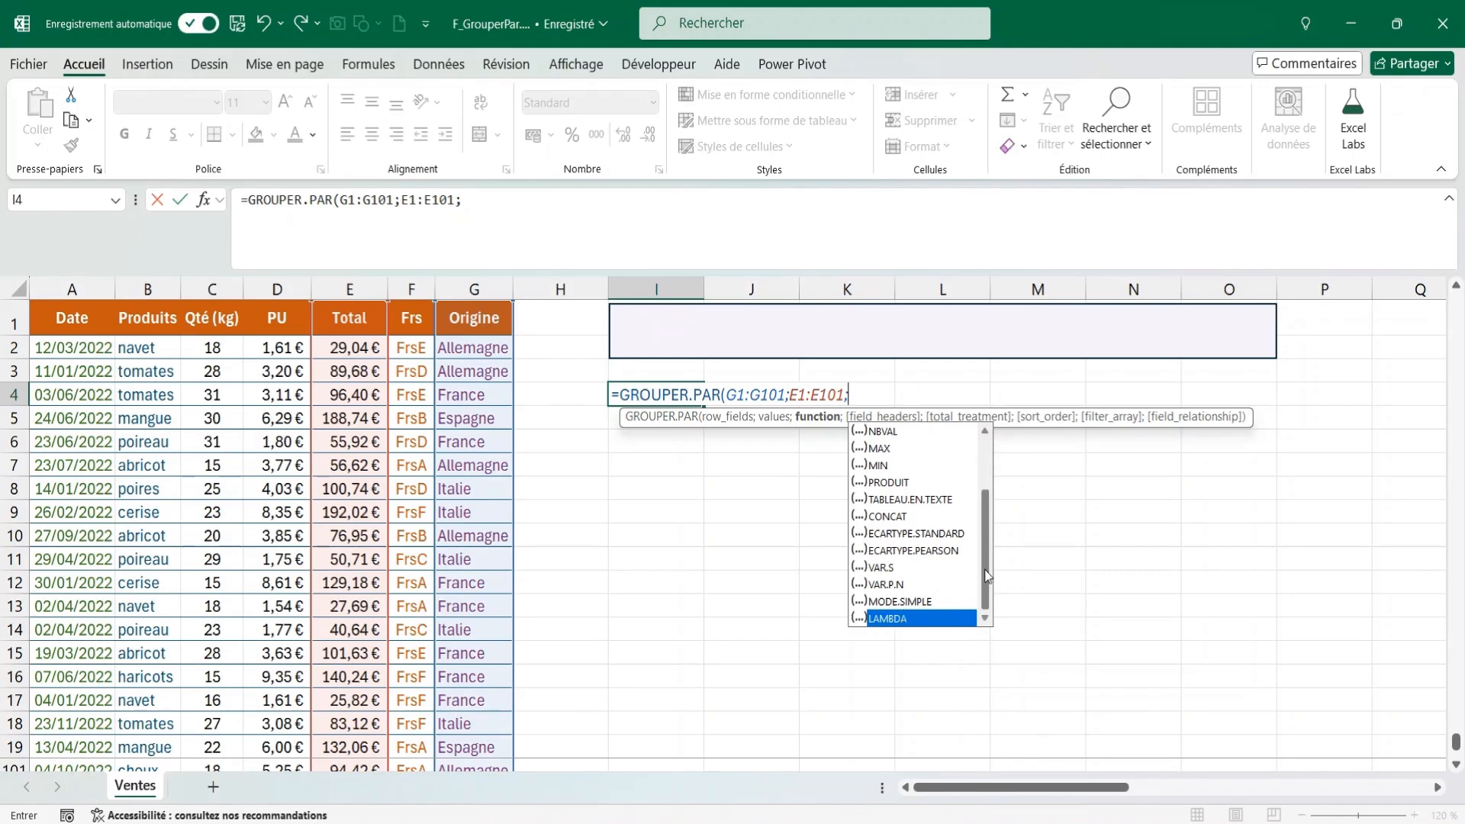
# Step: Choose SOMME as the aggregation function, close the GROUPER.PAR formula and validate it
pyautogui.moveTo(995, 575); pyautogui.dragTo(997, 493)
pyautogui.click(886, 432)
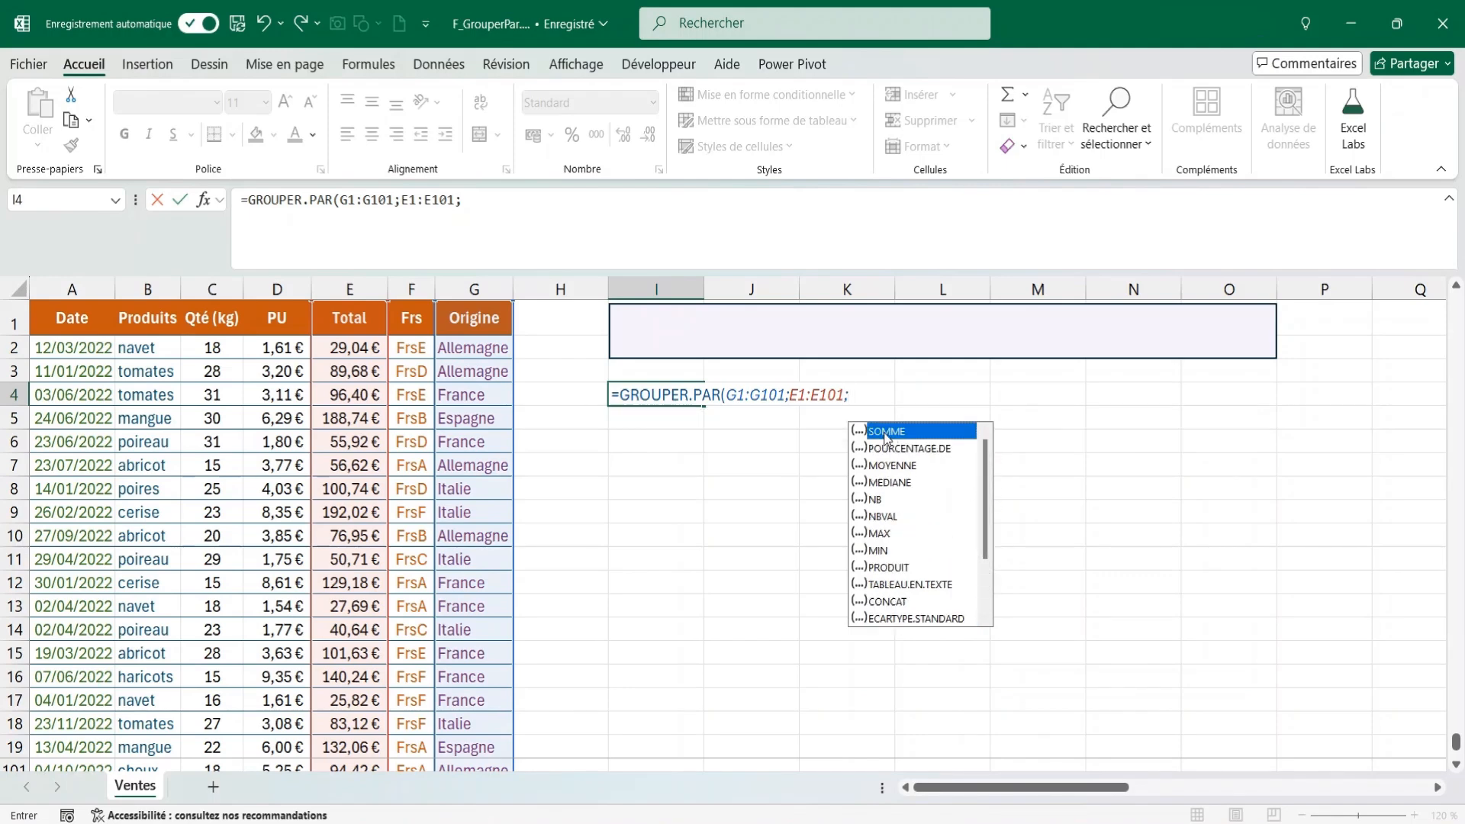
pyautogui.doubleClick(885, 432)
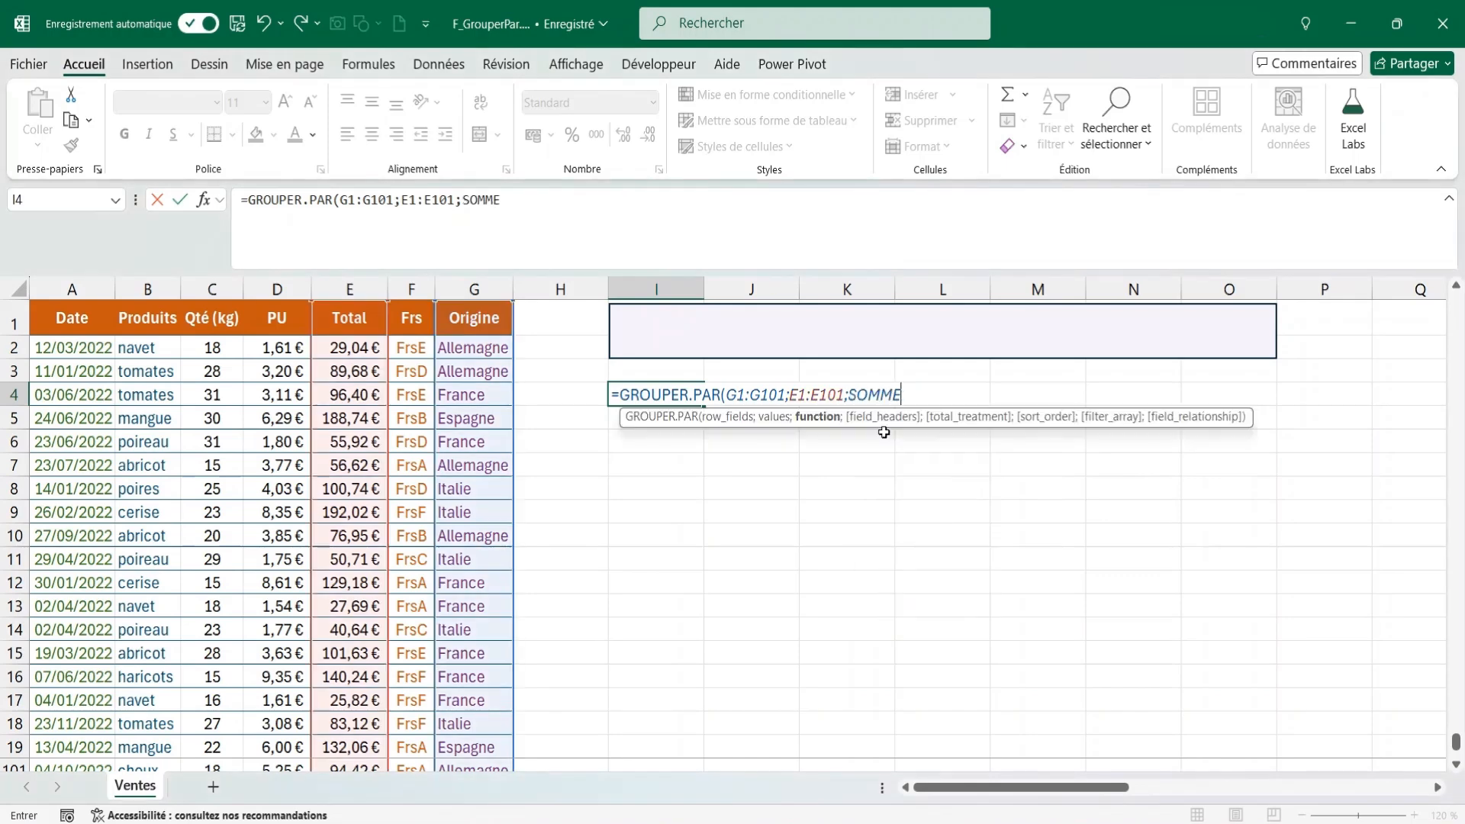
pyautogui.write(')')
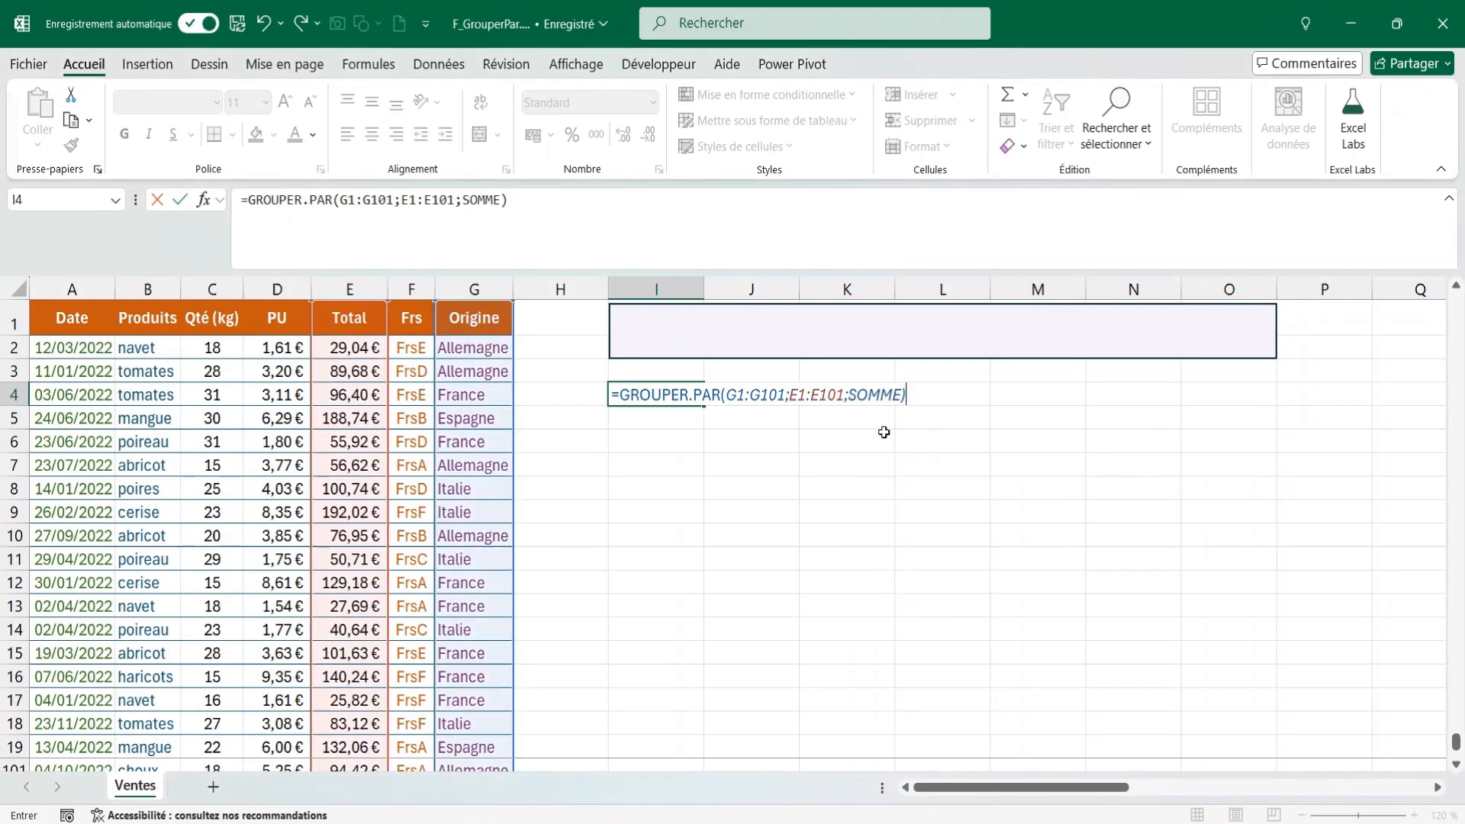
pyautogui.press('Return')
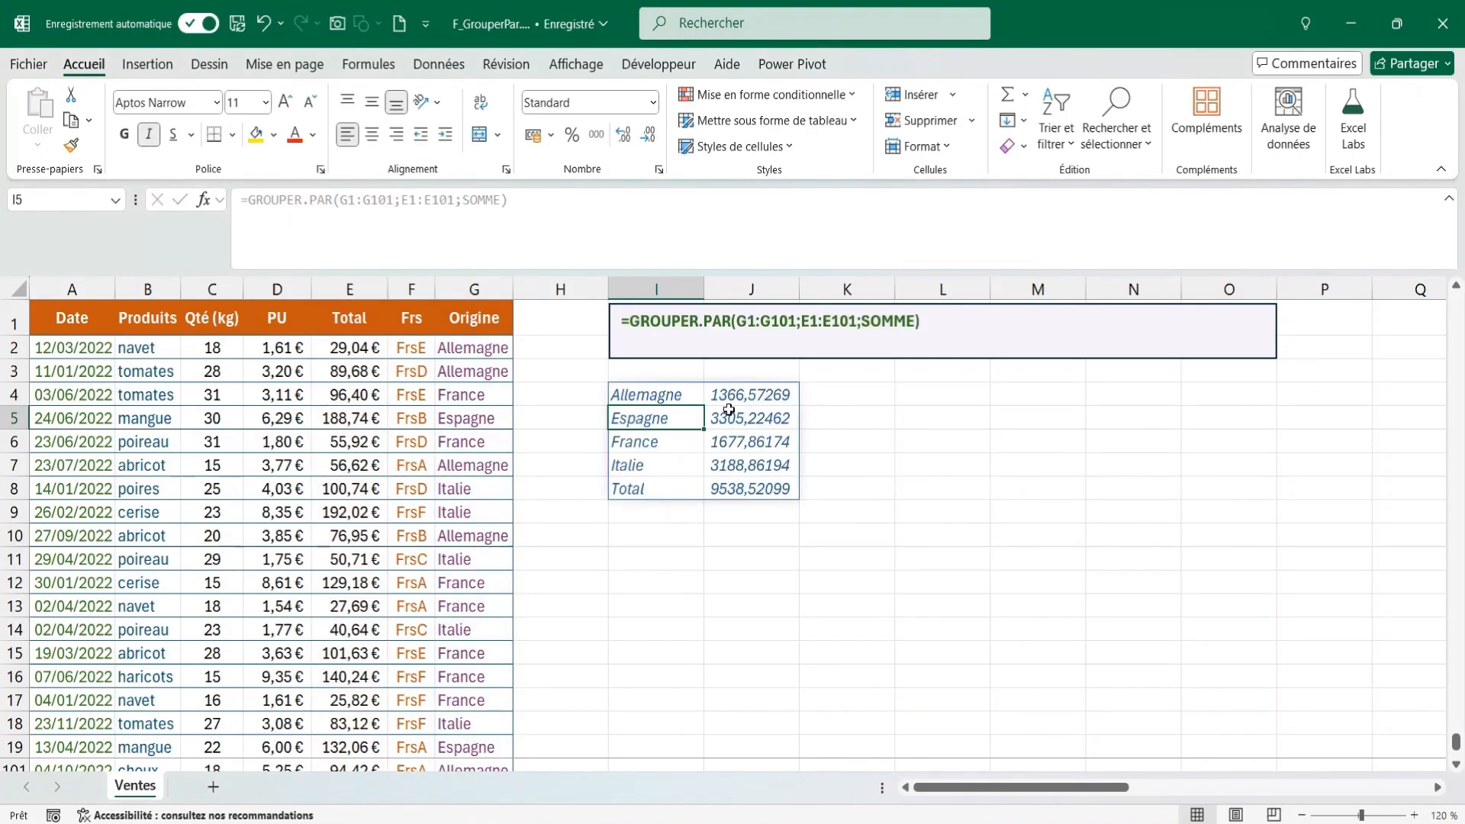
# Step: Set the field_headers argument of the I4 formula to 3 (Oui et afficher) and compare the result headers with the source headers
pyautogui.click(674, 394)
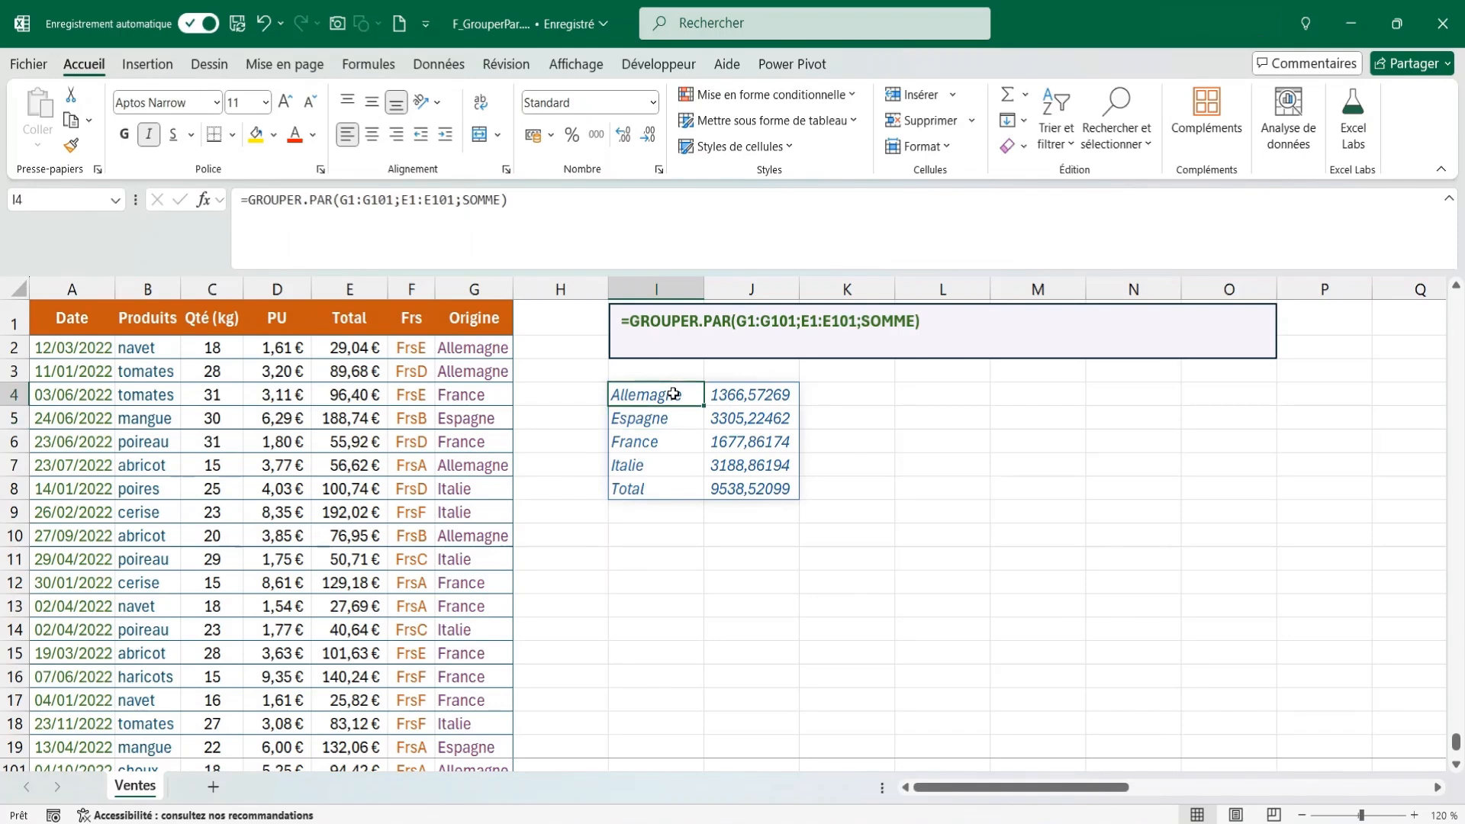
pyautogui.click(653, 485)
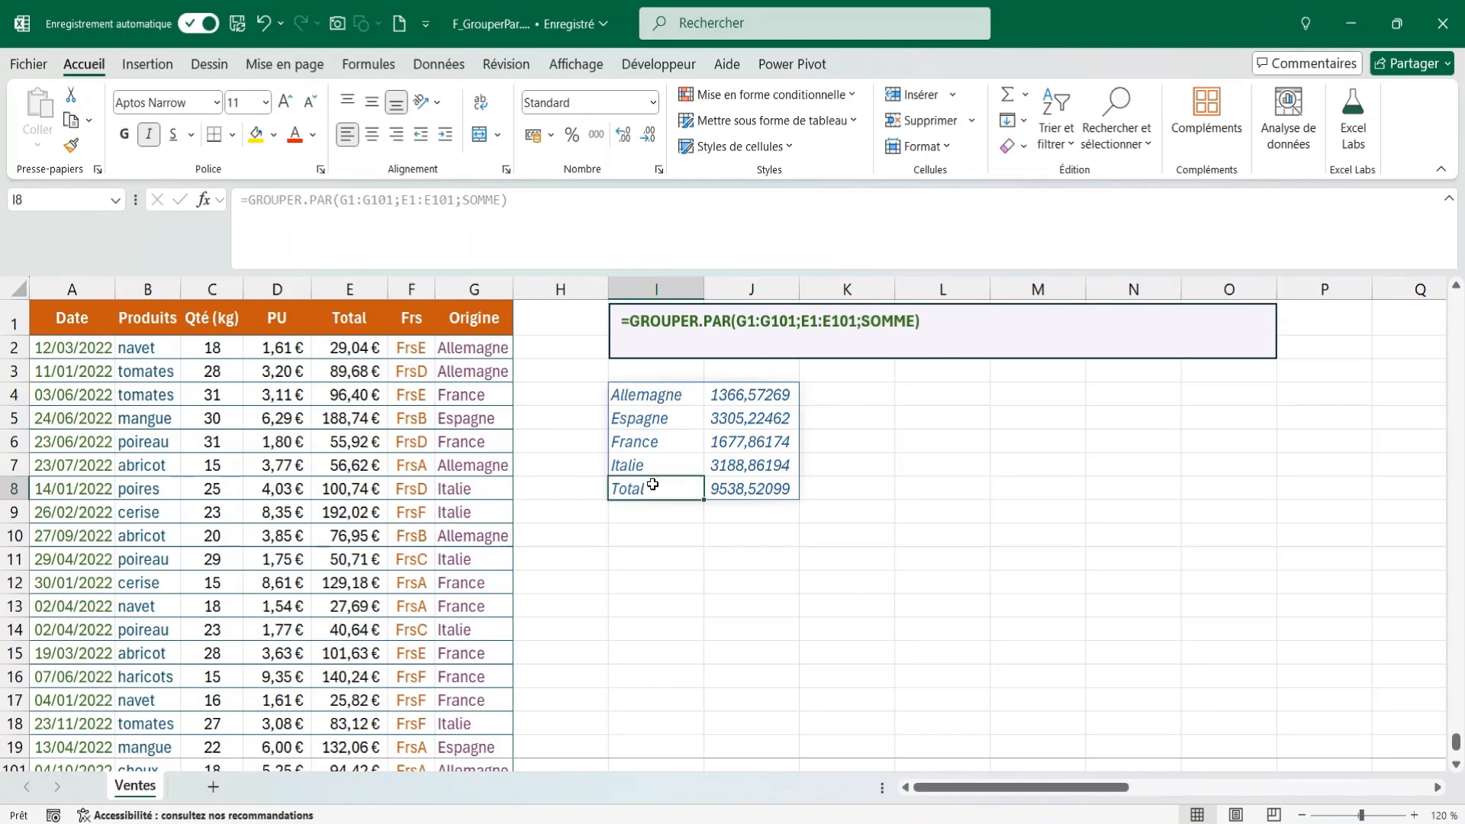
pyautogui.click(646, 399)
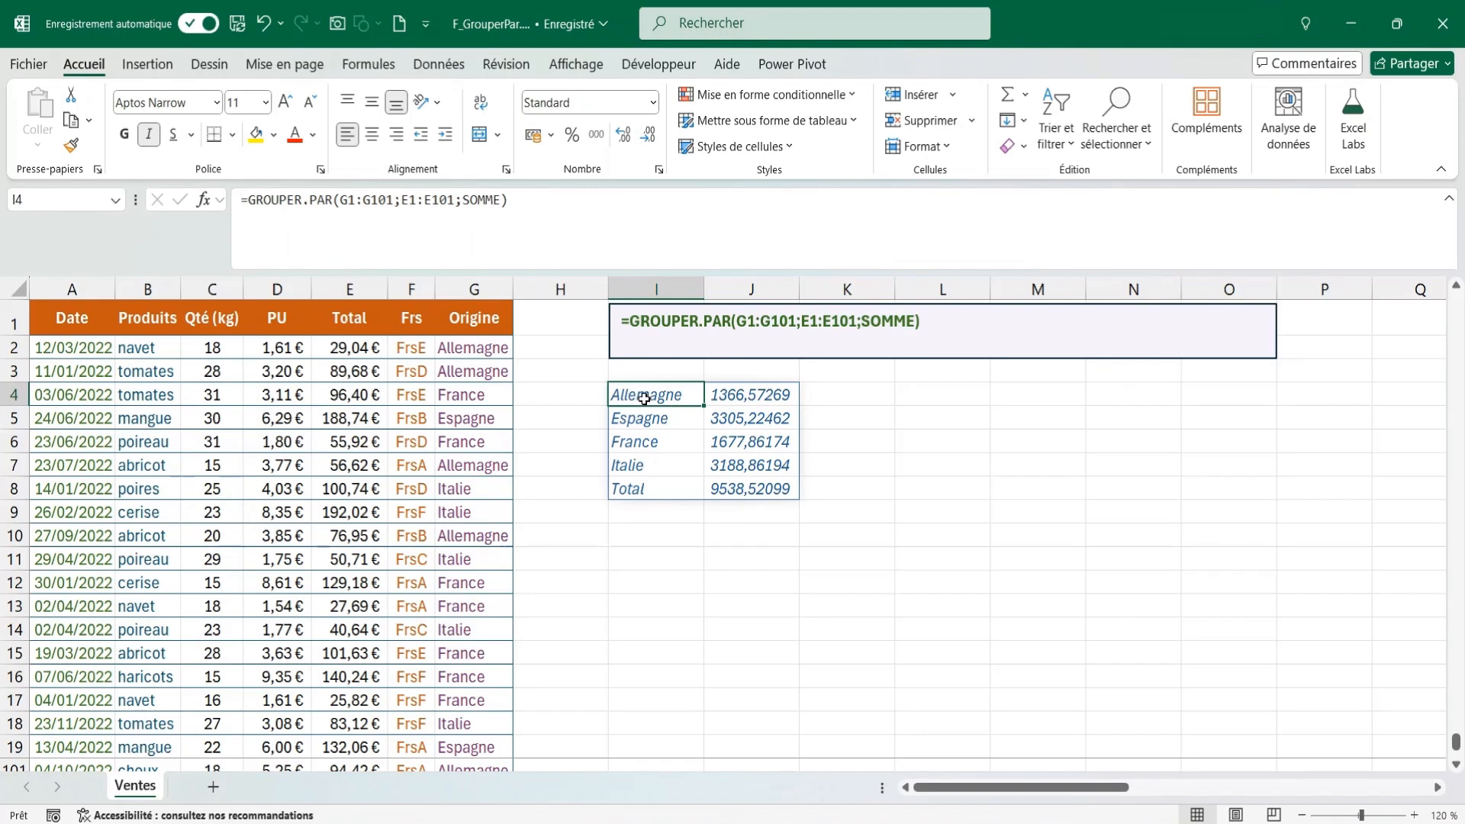
pyautogui.doubleClick(654, 394)
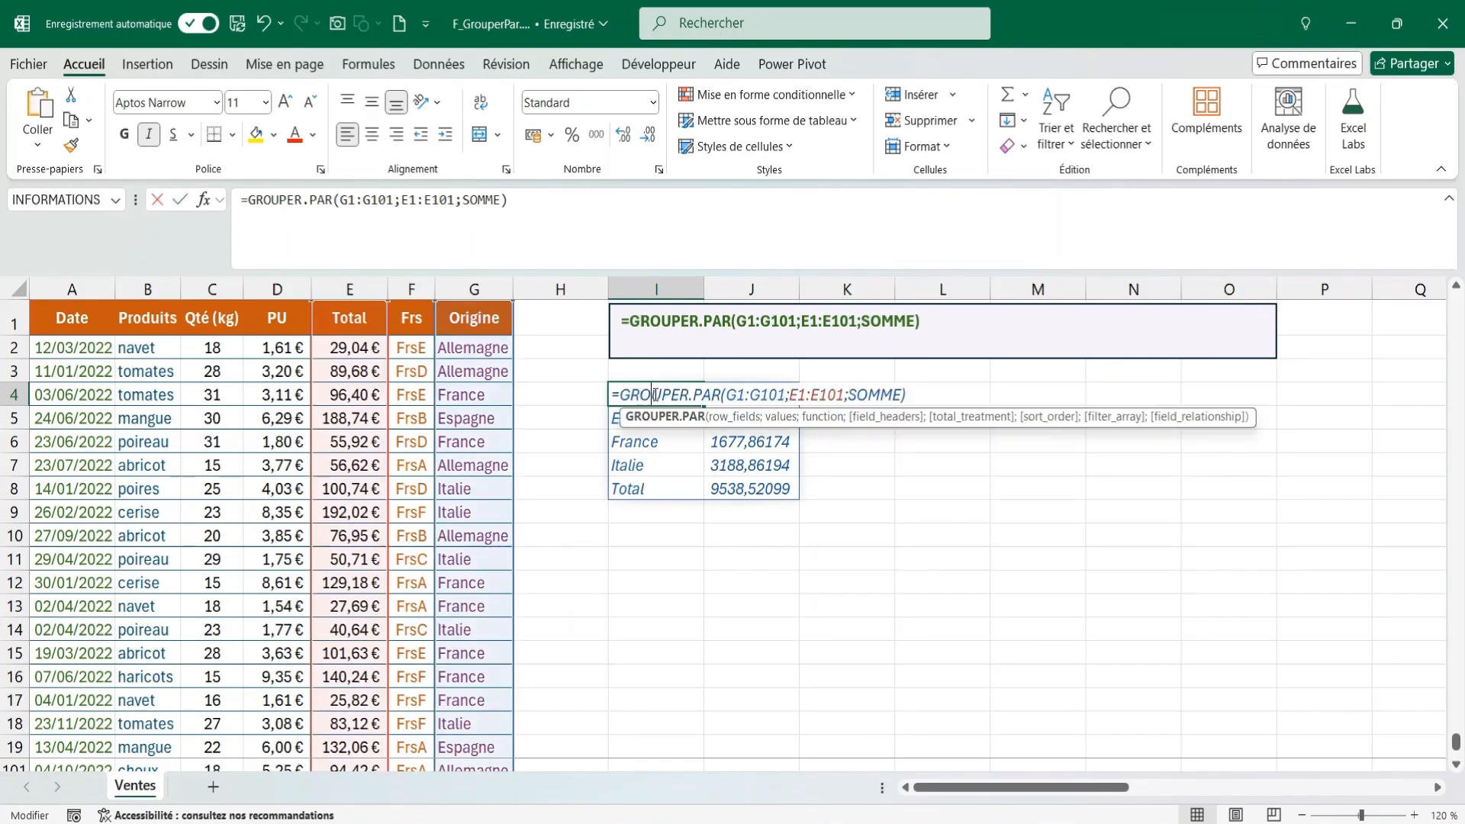
pyautogui.click(903, 395)
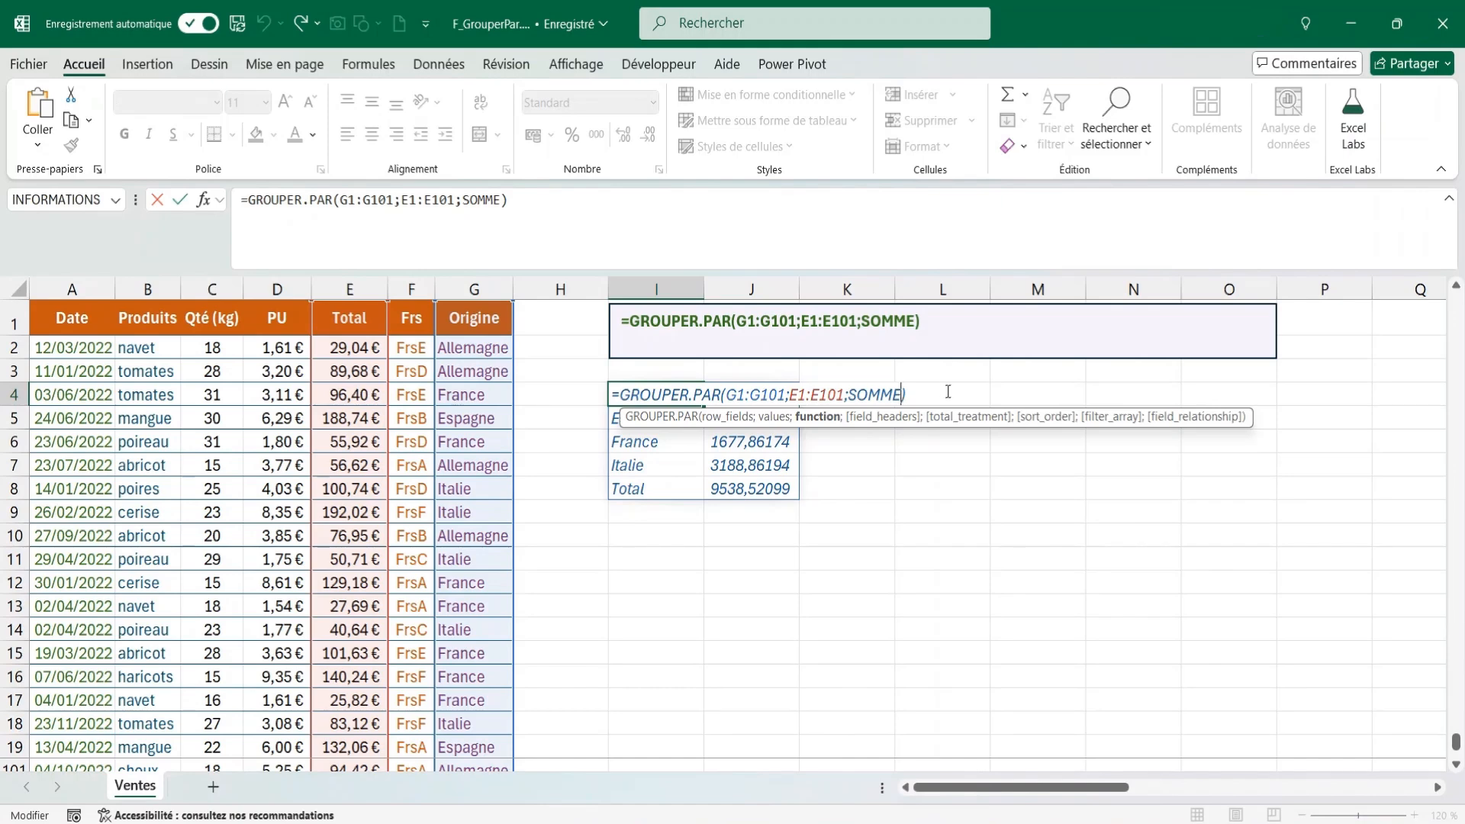
pyautogui.write(';')
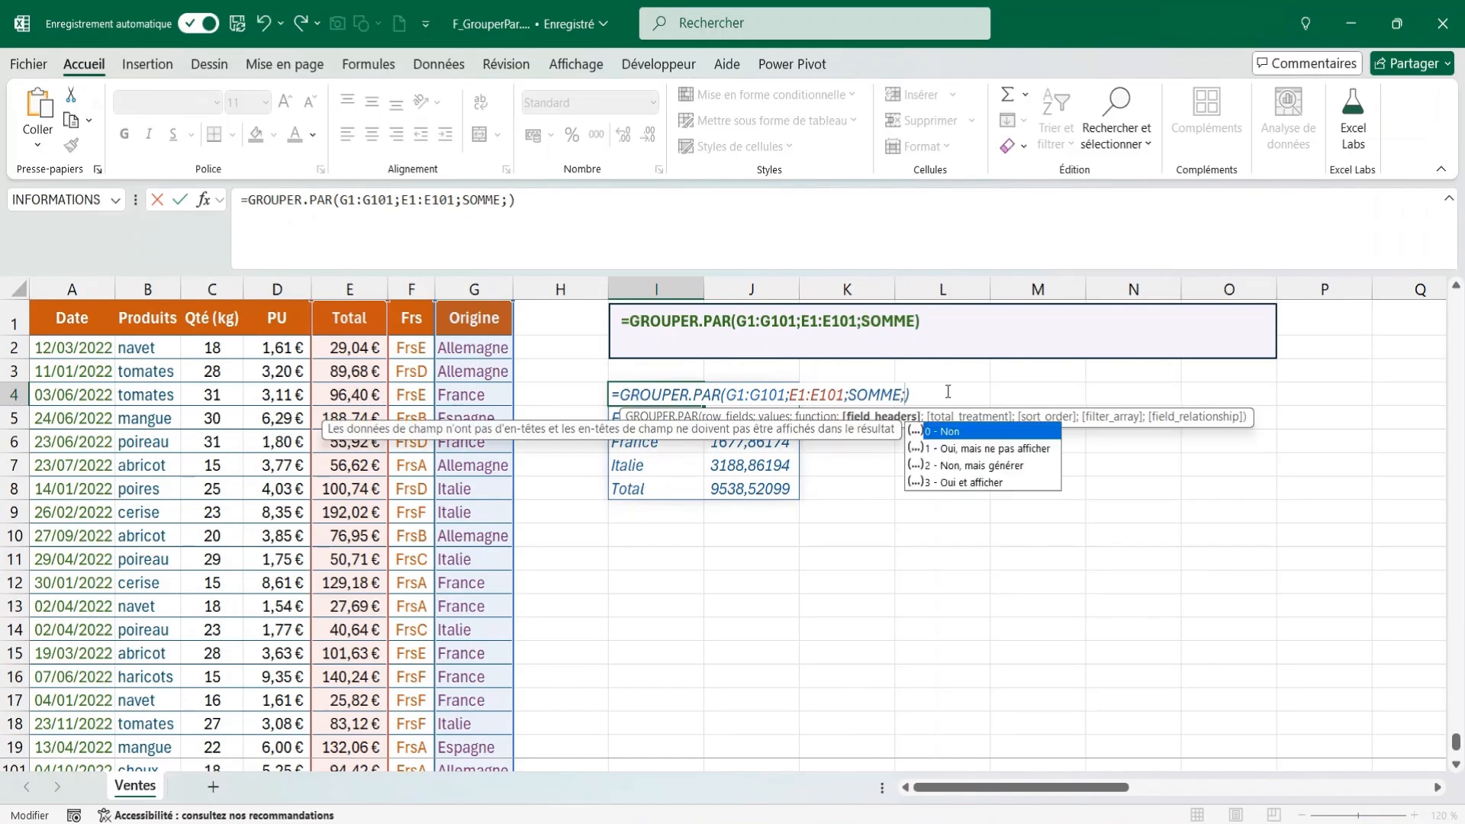
pyautogui.click(979, 483)
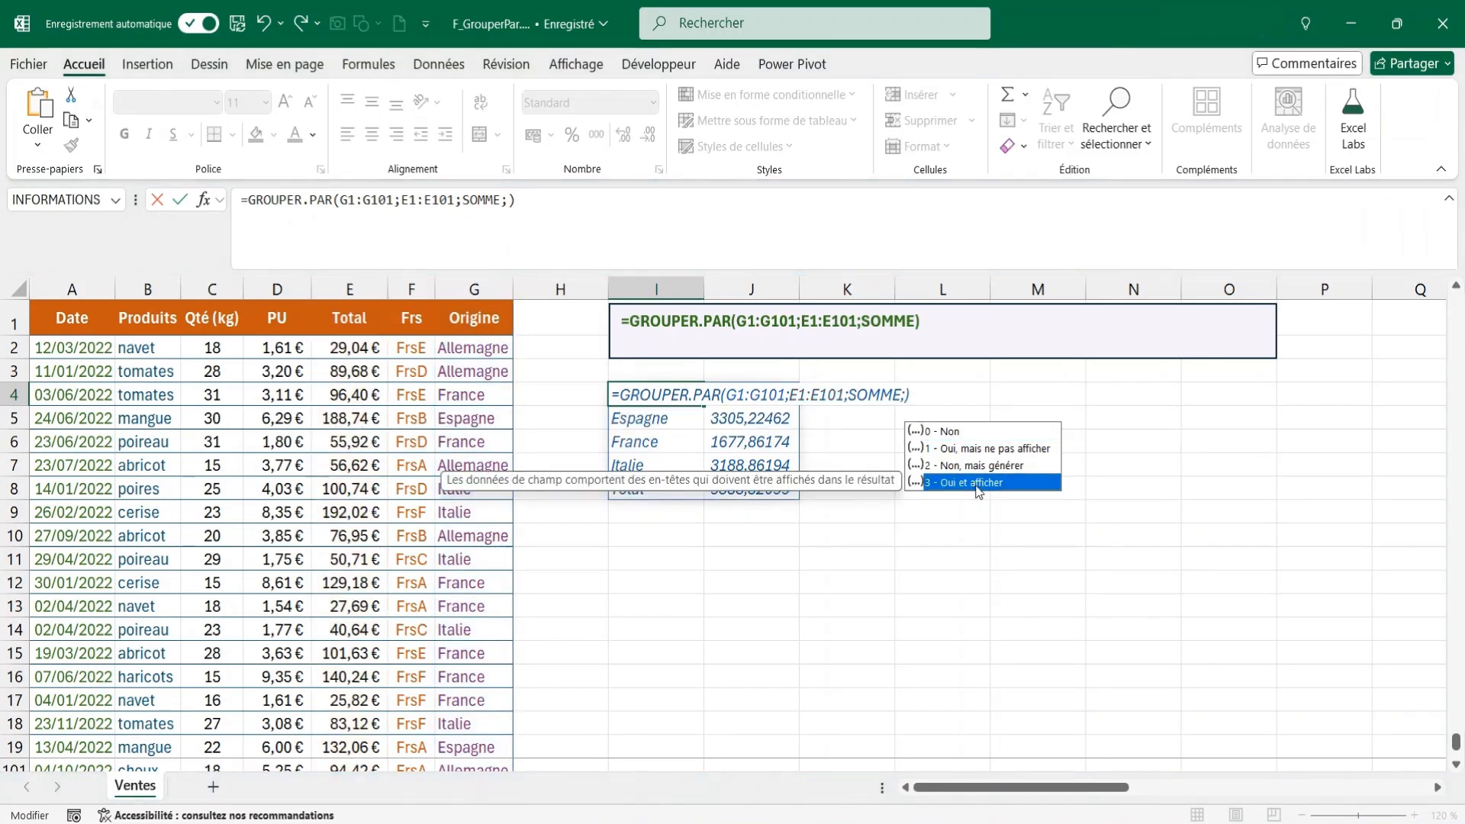
pyautogui.doubleClick(978, 483)
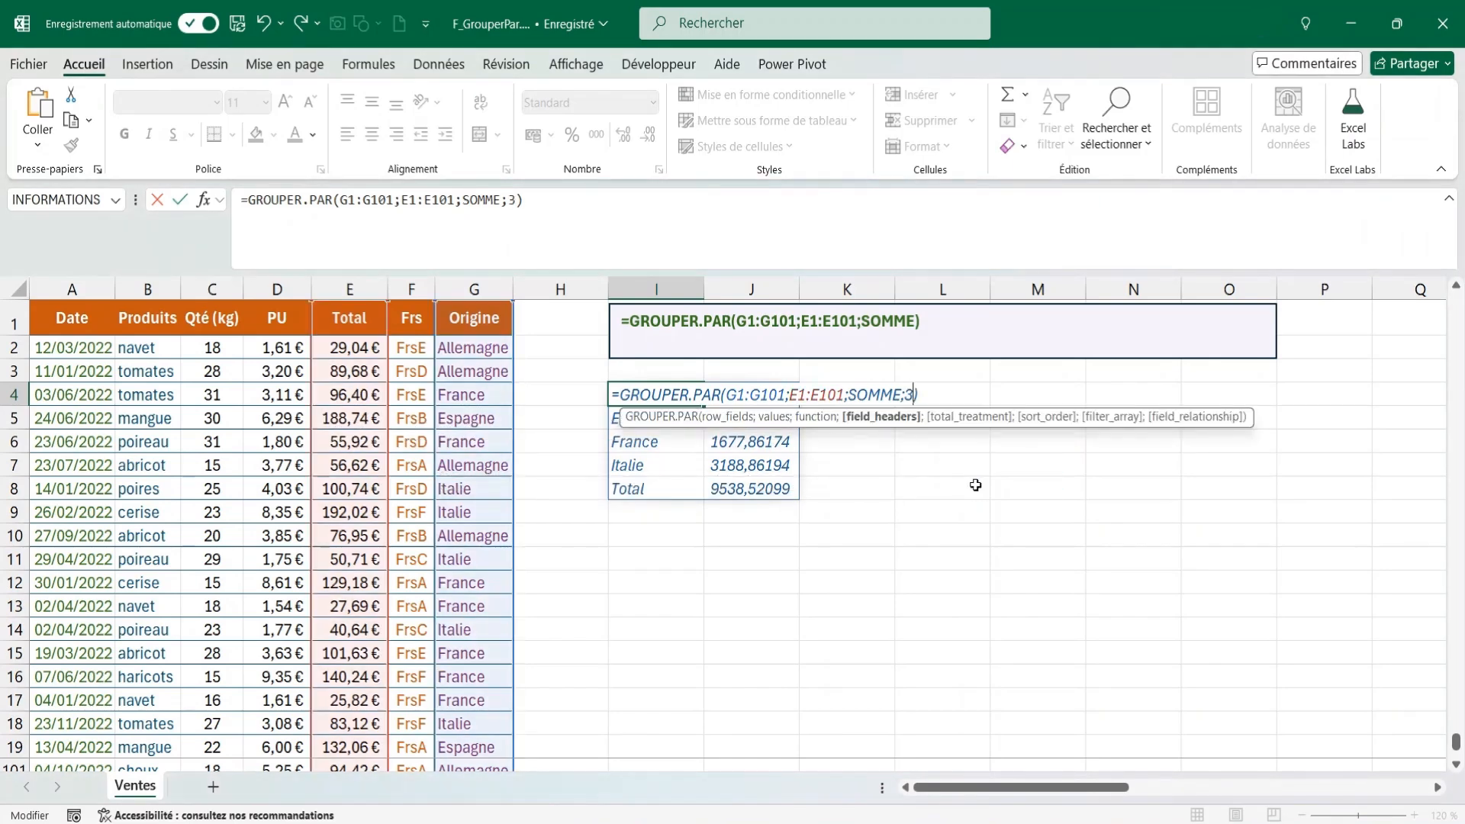
pyautogui.press('Return')
pyautogui.click(665, 394)
pyautogui.click(746, 394)
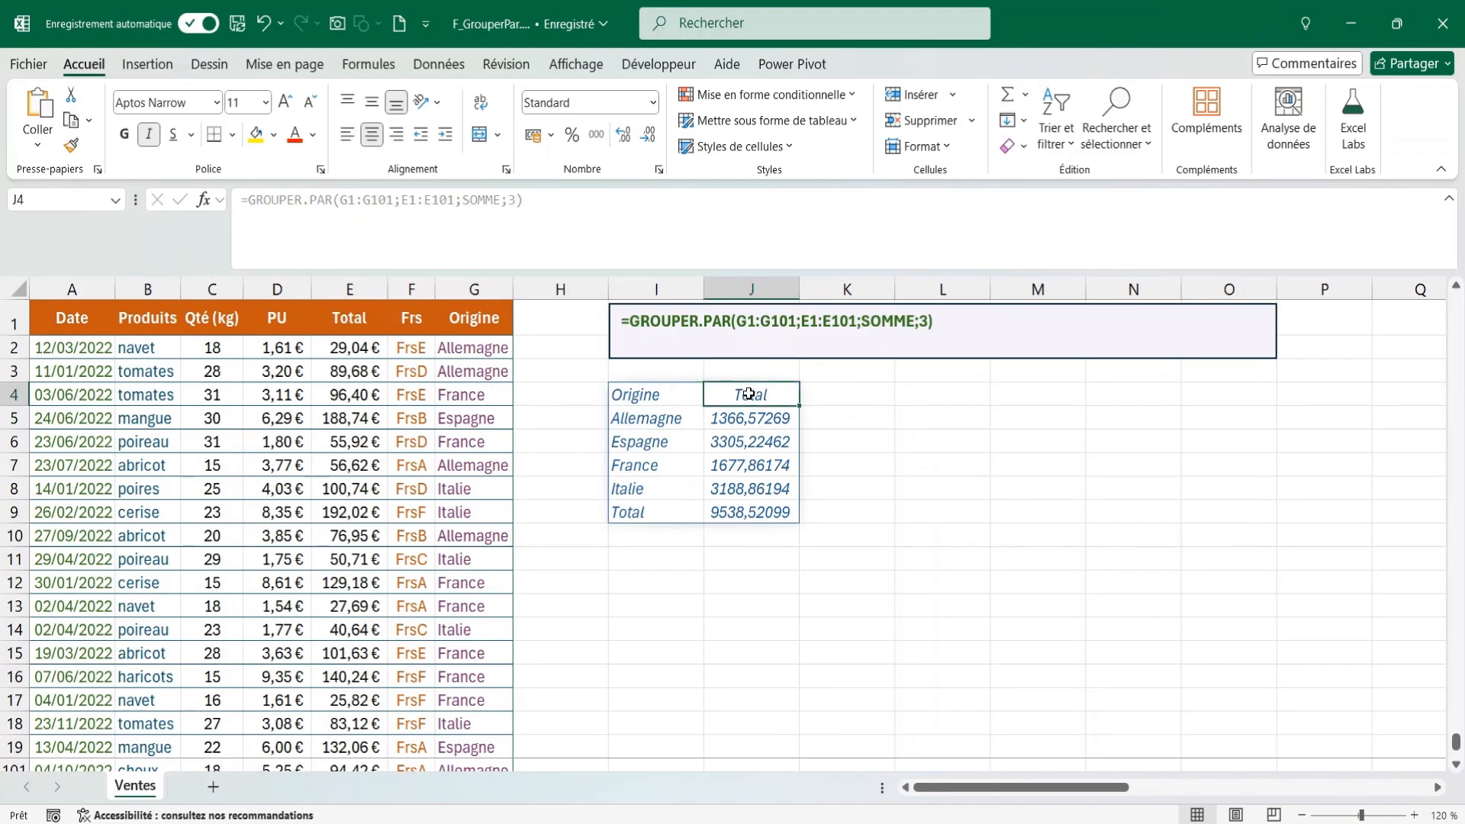
pyautogui.click(473, 323)
pyautogui.click(369, 322)
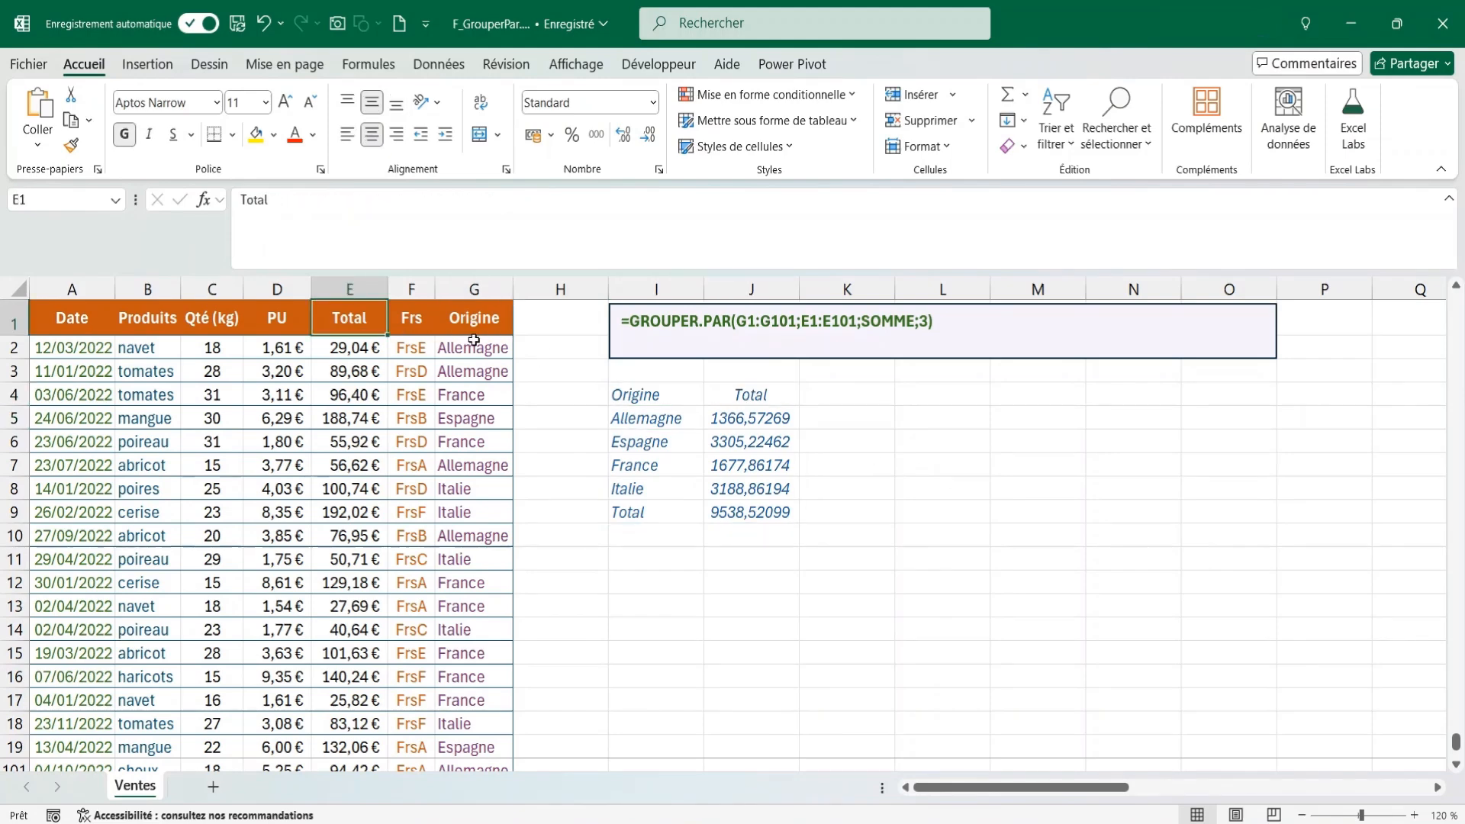
# Step: Add the total_treatment argument -1 (Totaux généraux en haut) to the GROUPER.PAR formula in I4
pyautogui.click(654, 394)
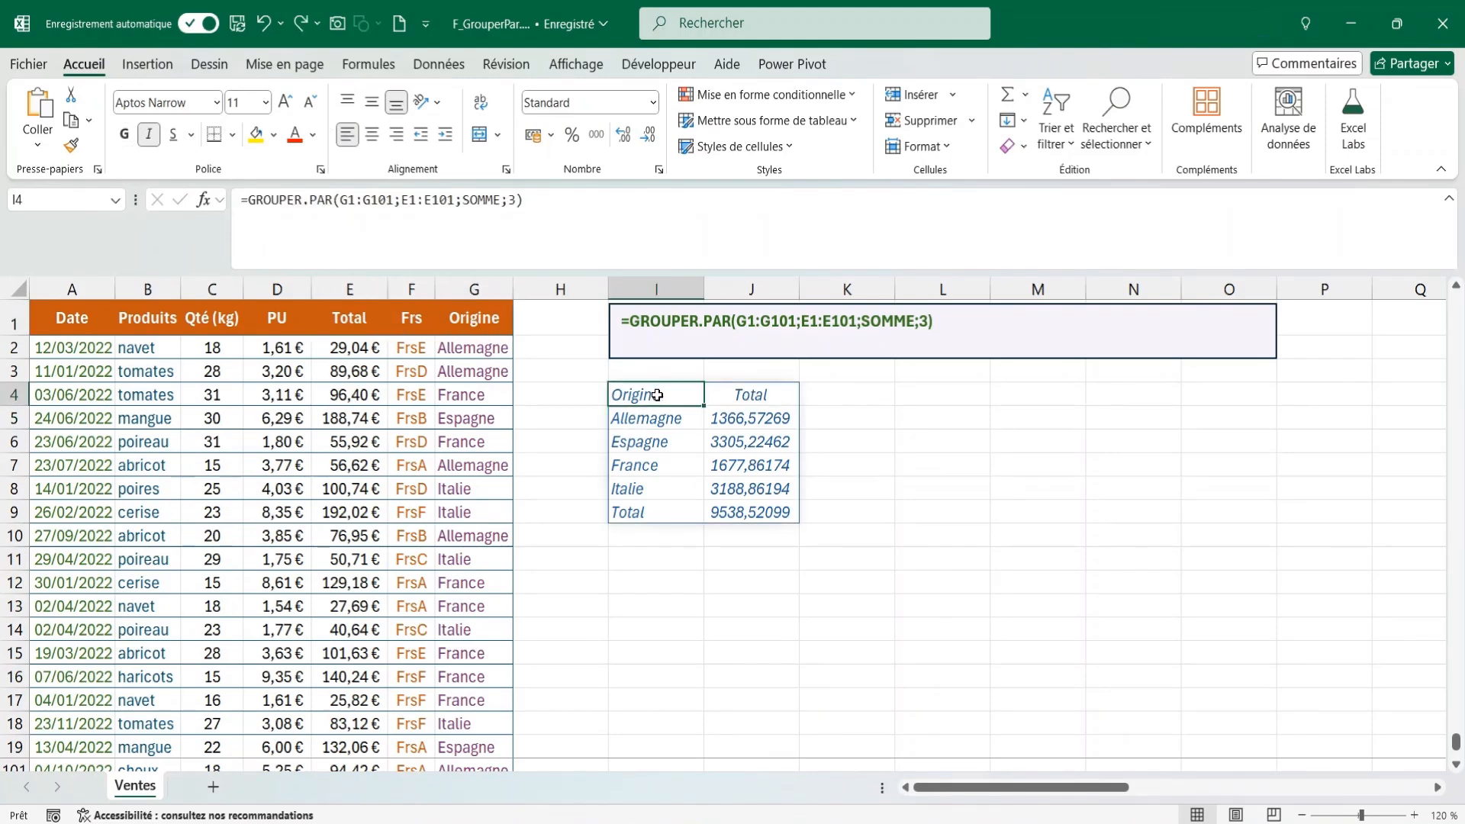
pyautogui.doubleClick(657, 394)
pyautogui.click(911, 396)
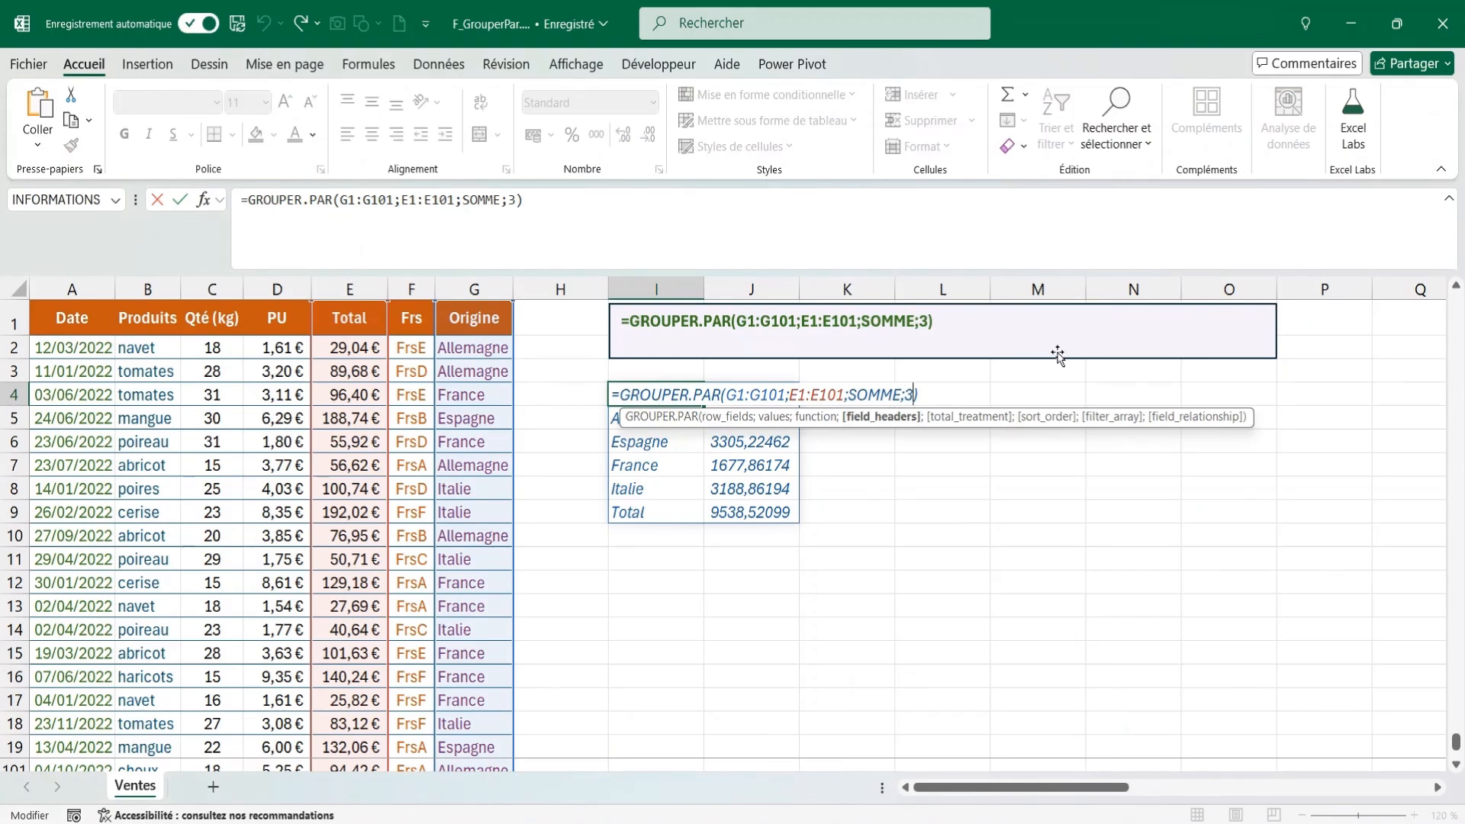
pyautogui.write(';')
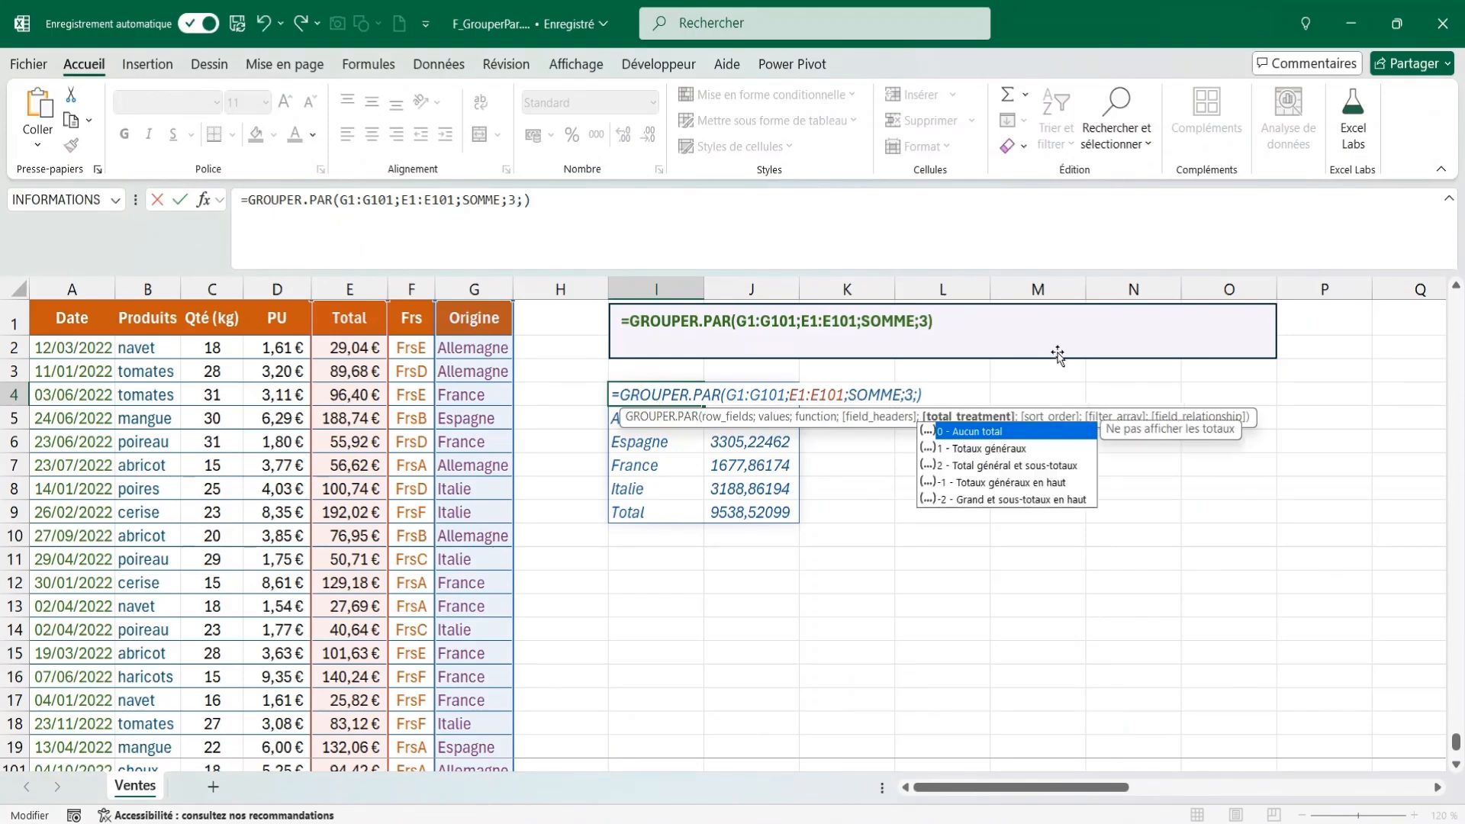
pyautogui.click(1012, 449)
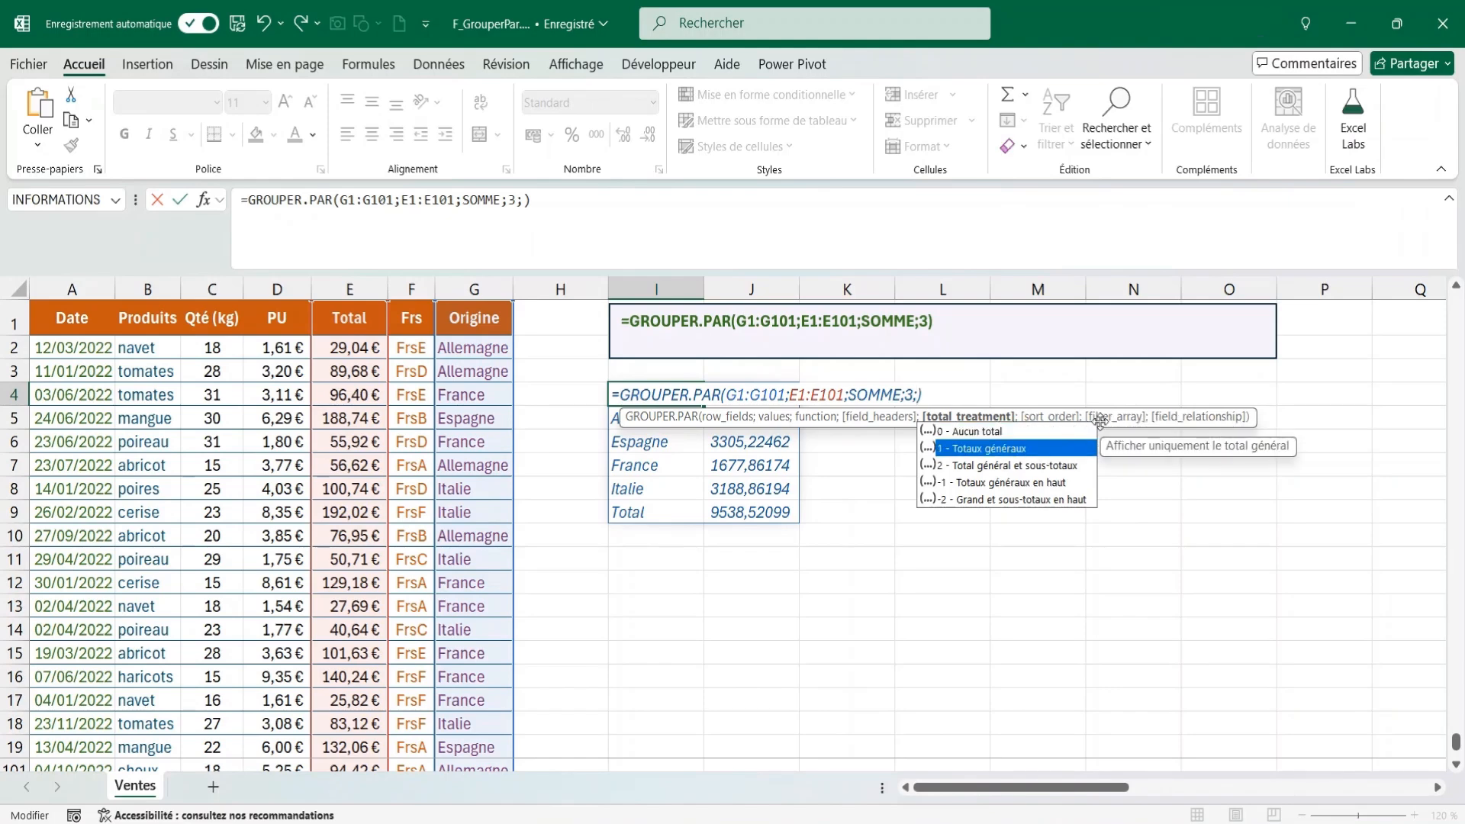
pyautogui.press('Down')
pyautogui.press('Down')
pyautogui.press('Down')
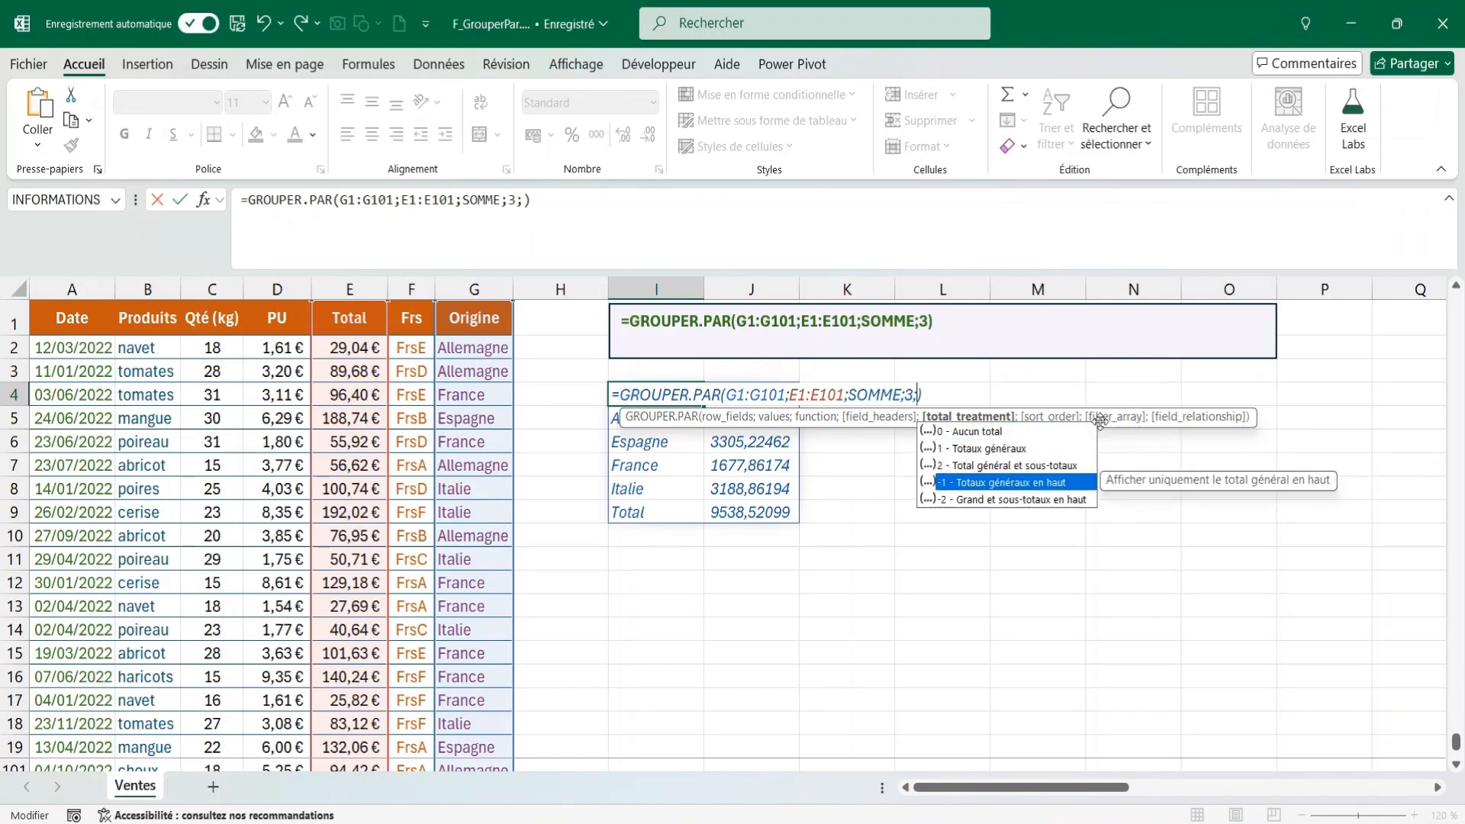
pyautogui.press('Up')
pyautogui.press('Tab')
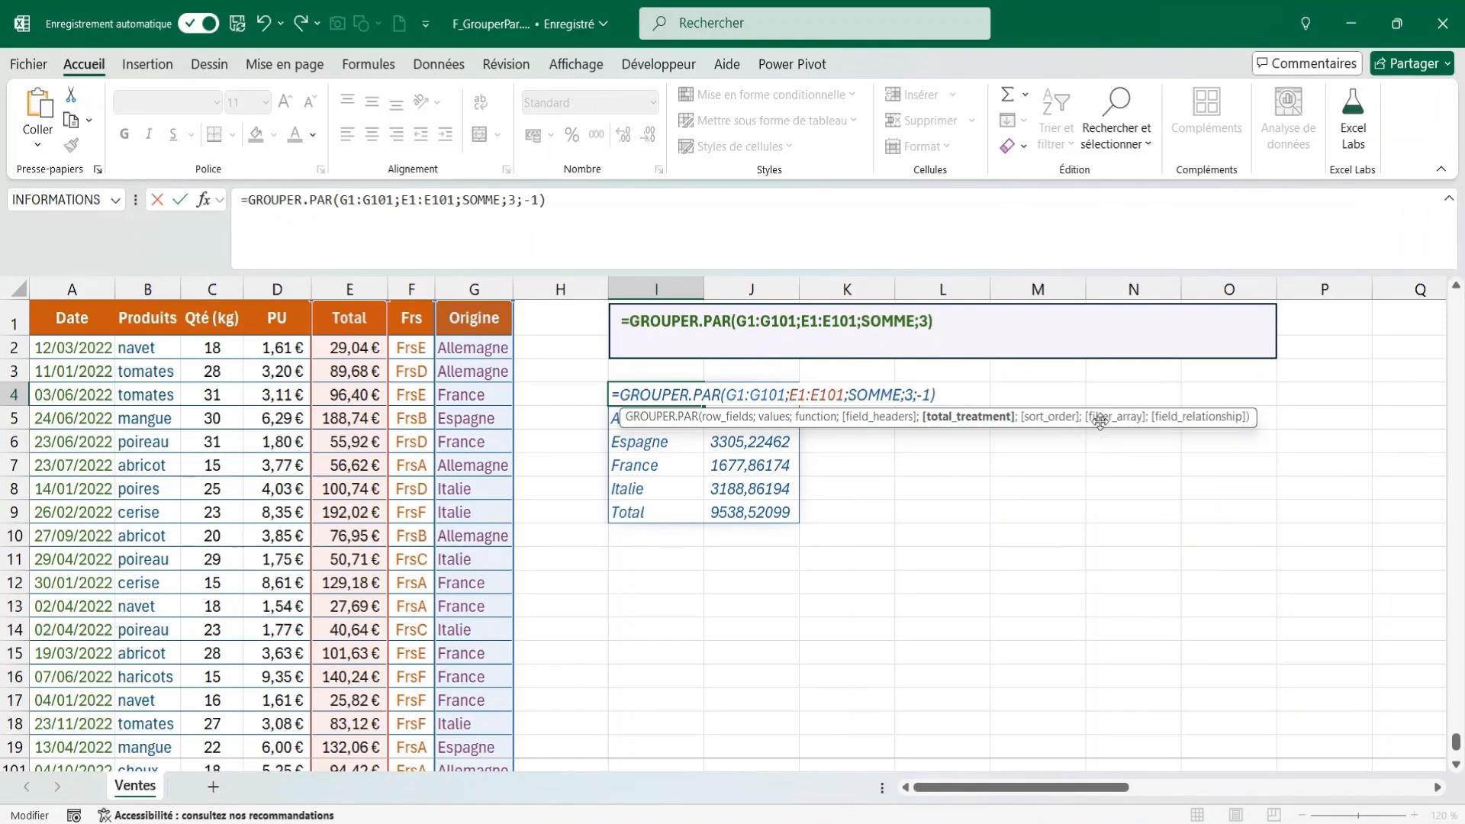
pyautogui.press('Return')
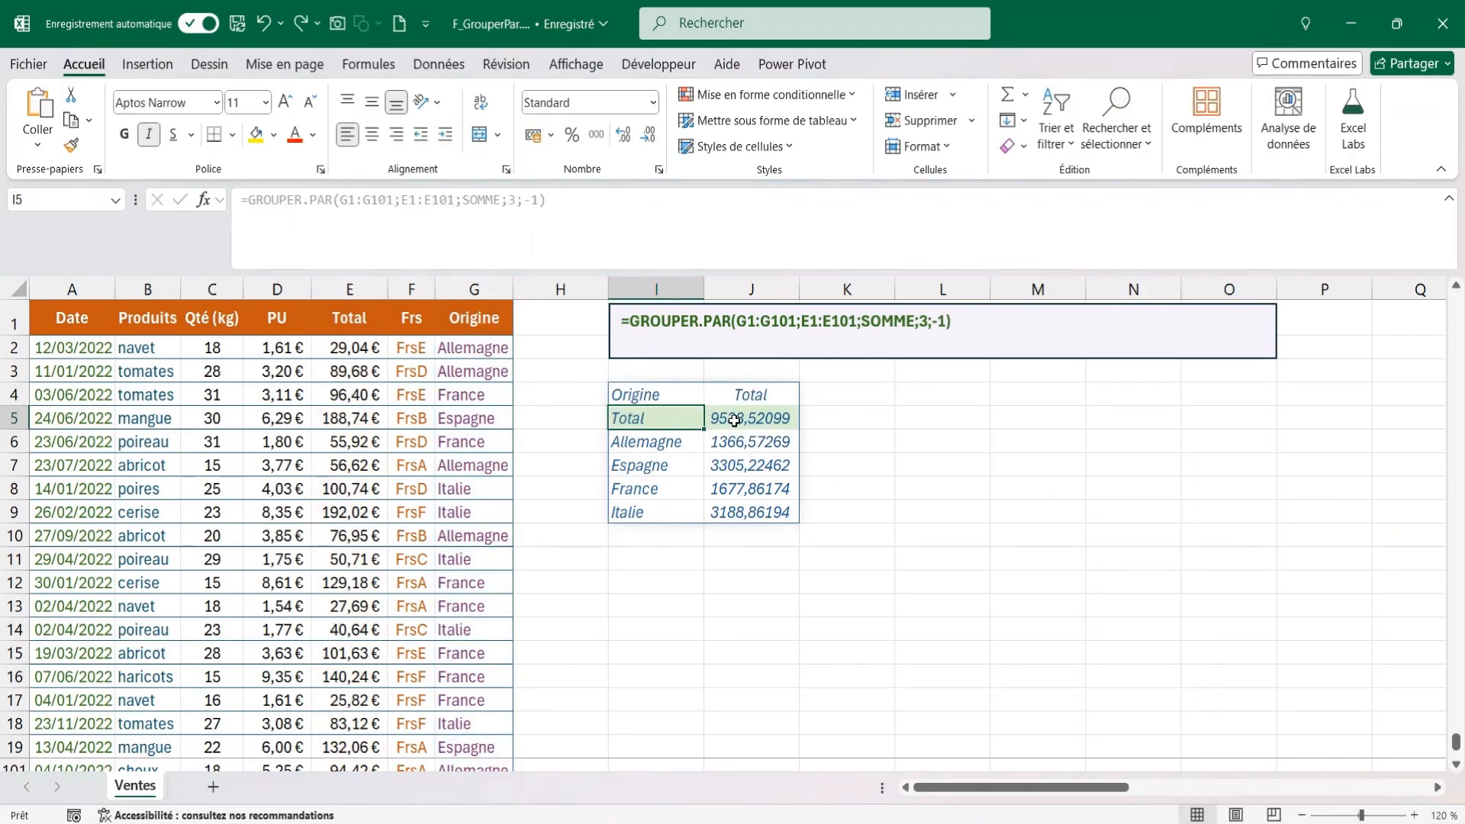
# Step: Add a sort_order argument of -1 to the I4 formula to sort the origins in descending order
pyautogui.doubleClick(684, 393)
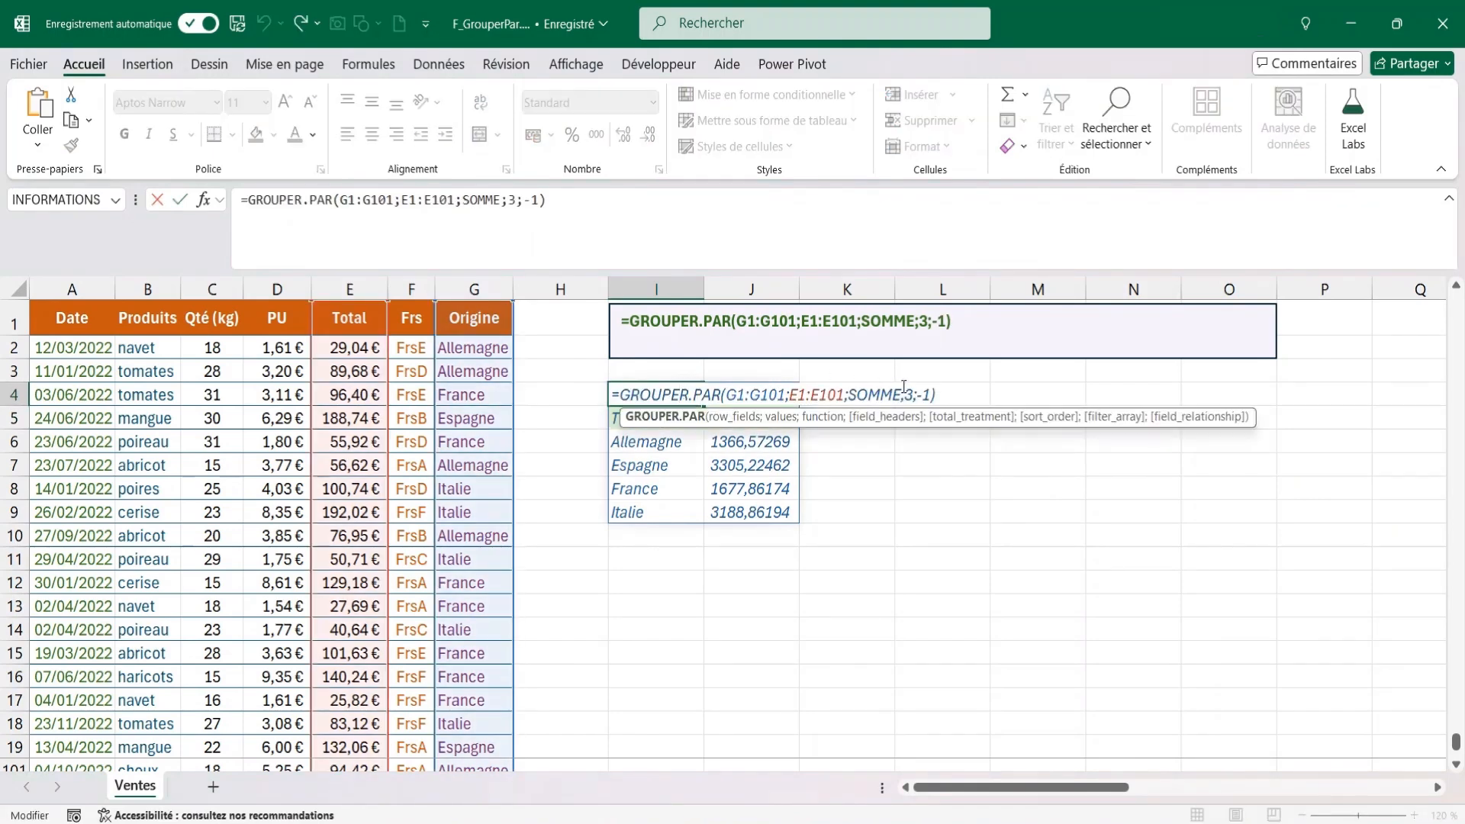
pyautogui.click(932, 394)
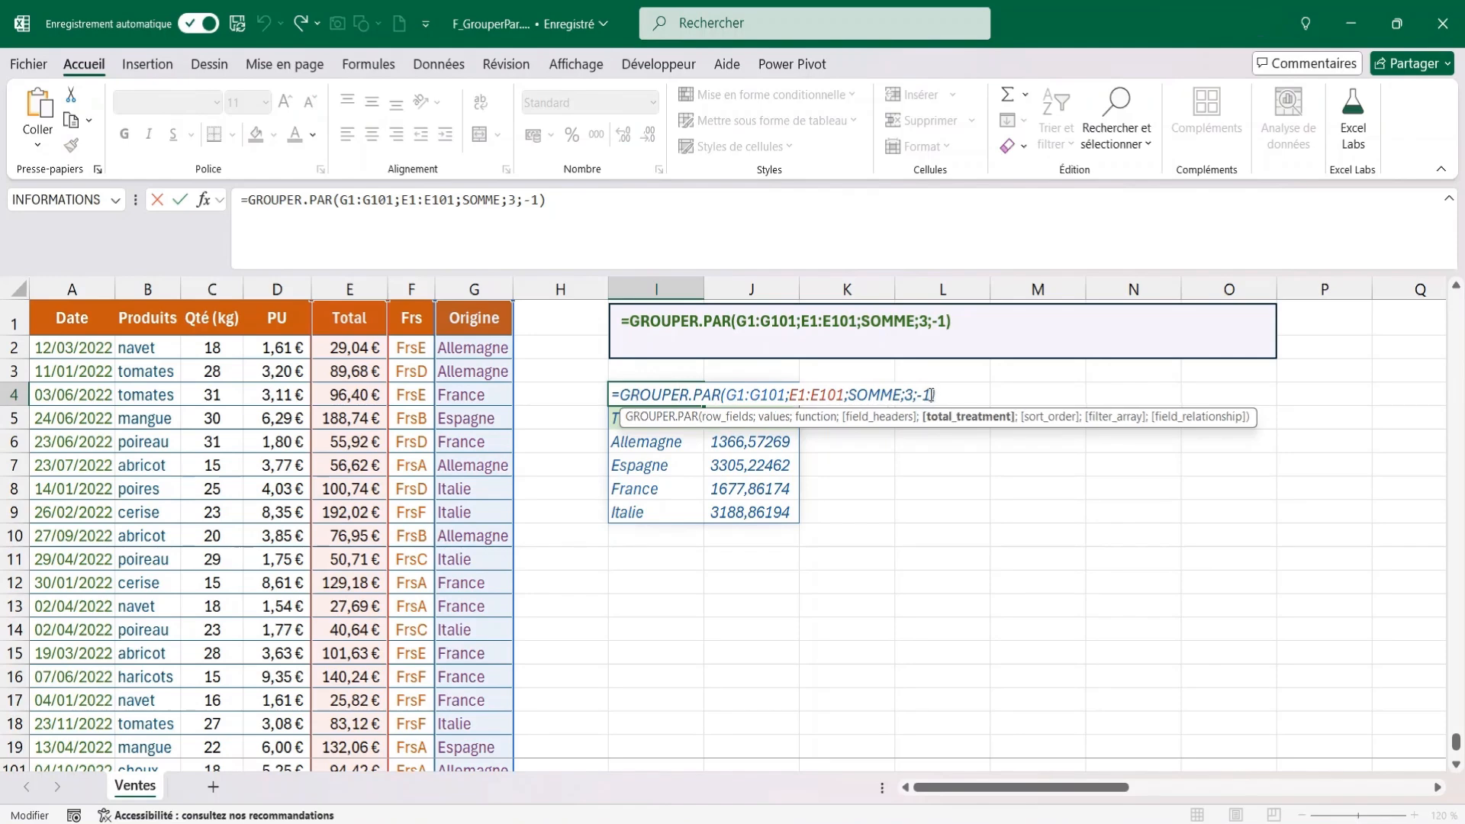
pyautogui.write(';')
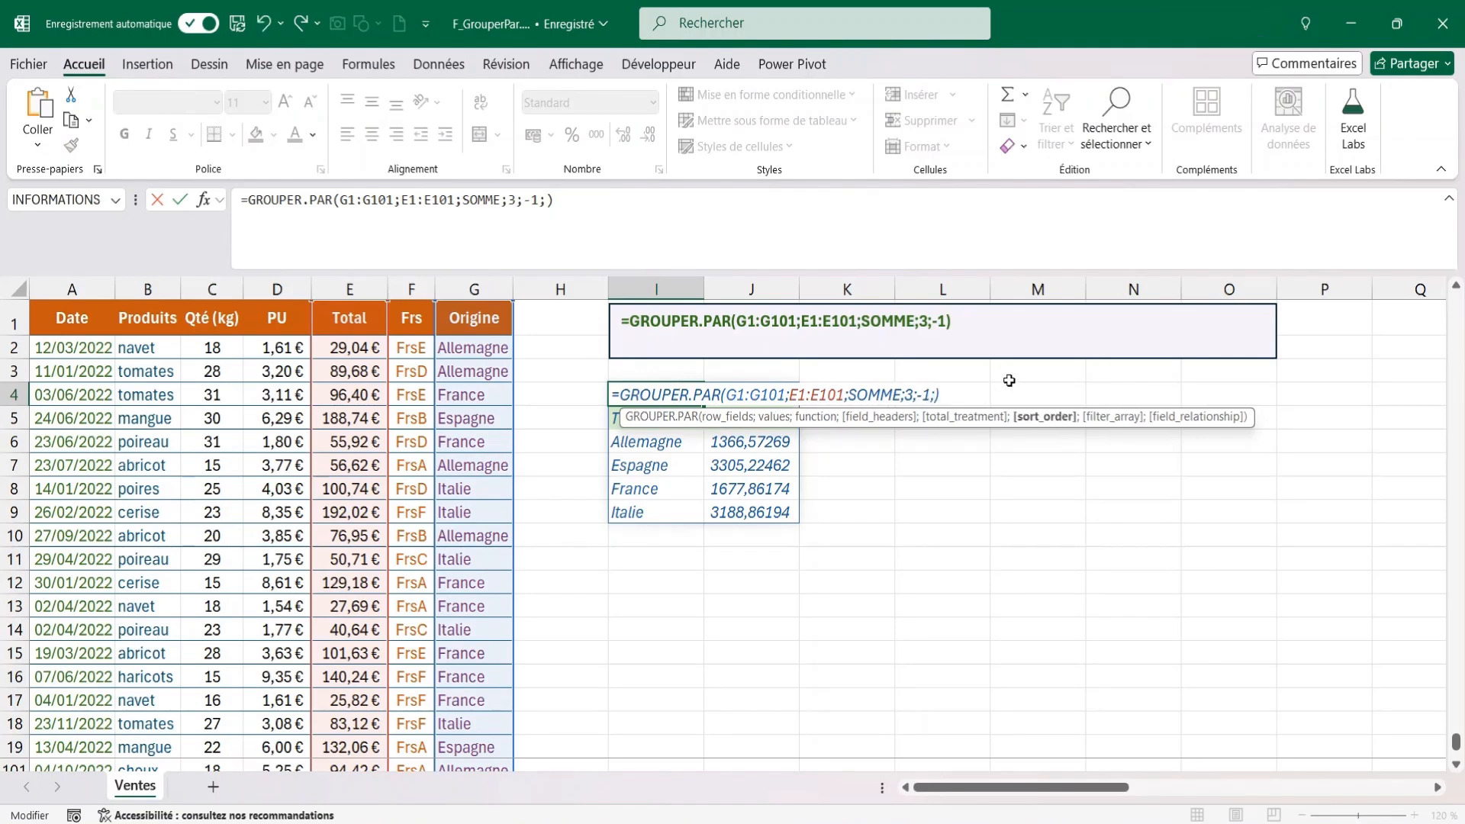
pyautogui.write('1')
pyautogui.press('BackSpace')
pyautogui.write('-1')
pyautogui.press('Return')
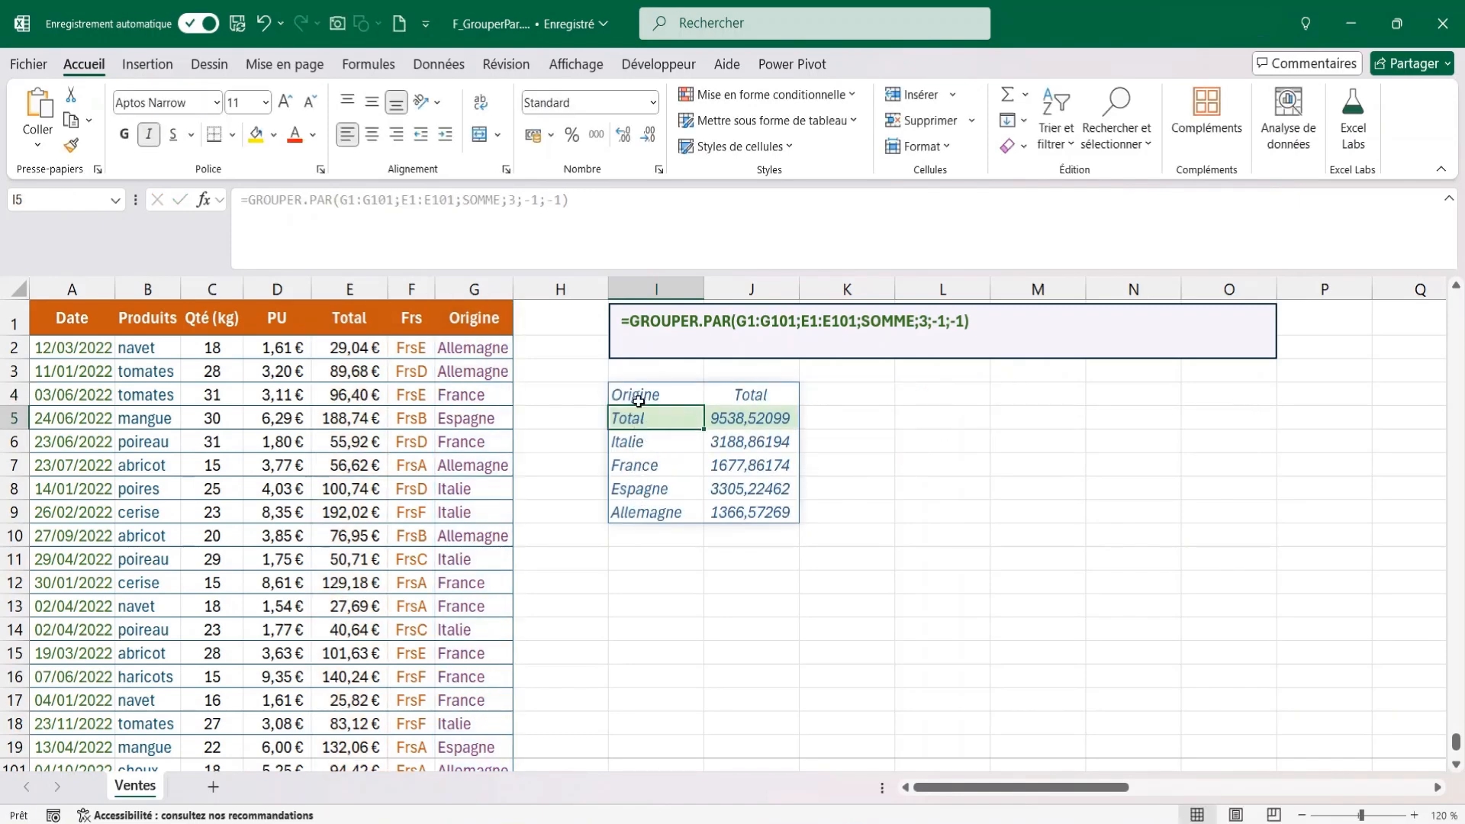
# Step: Change the sort_order argument of the I4 GROUPER.PAR formula to -2 to sort the origins by descending total
pyautogui.click(640, 394)
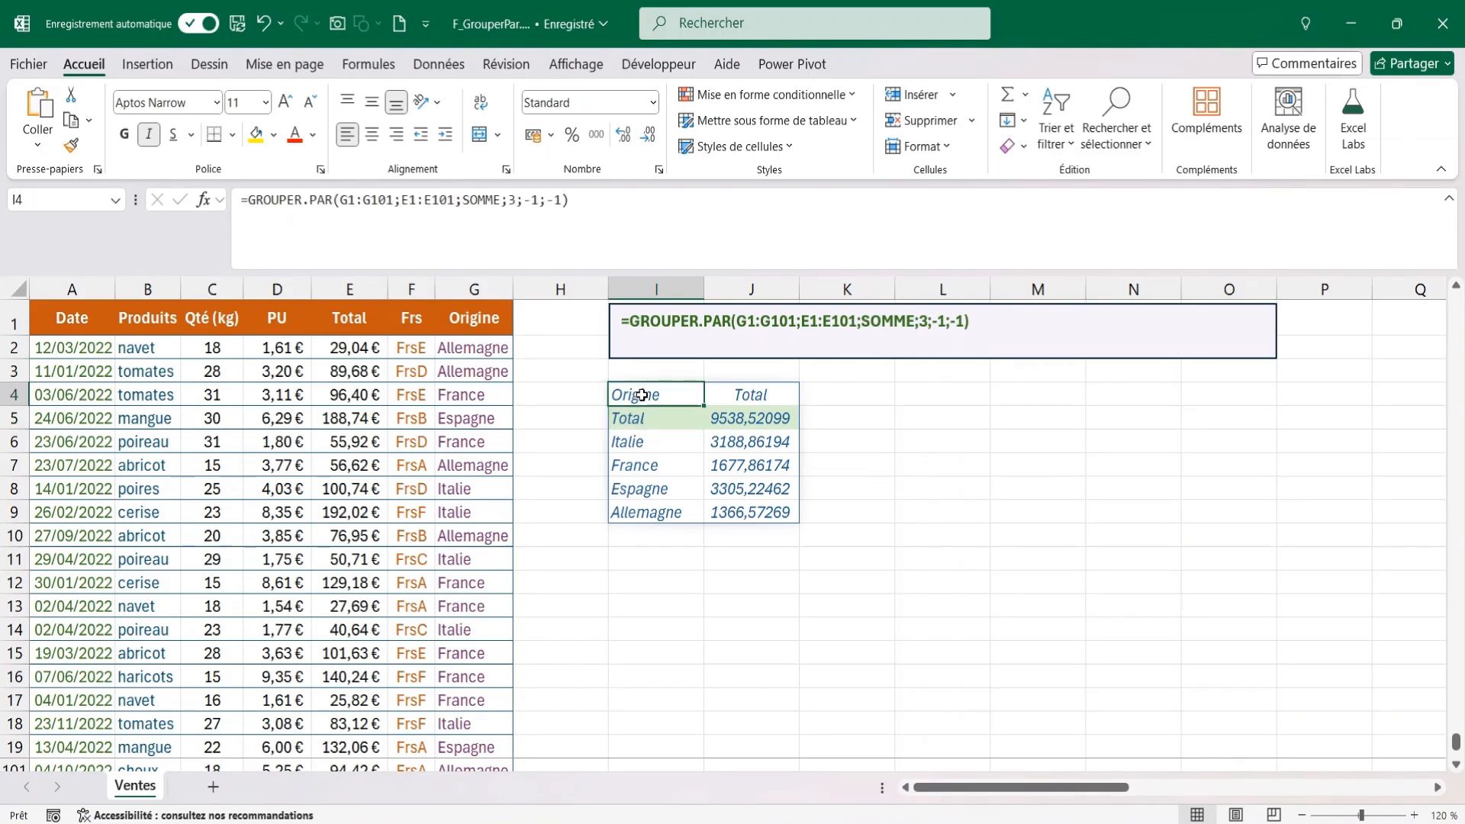
pyautogui.doubleClick(642, 395)
pyautogui.click(563, 201)
pyautogui.press('BackSpace')
pyautogui.write('2')
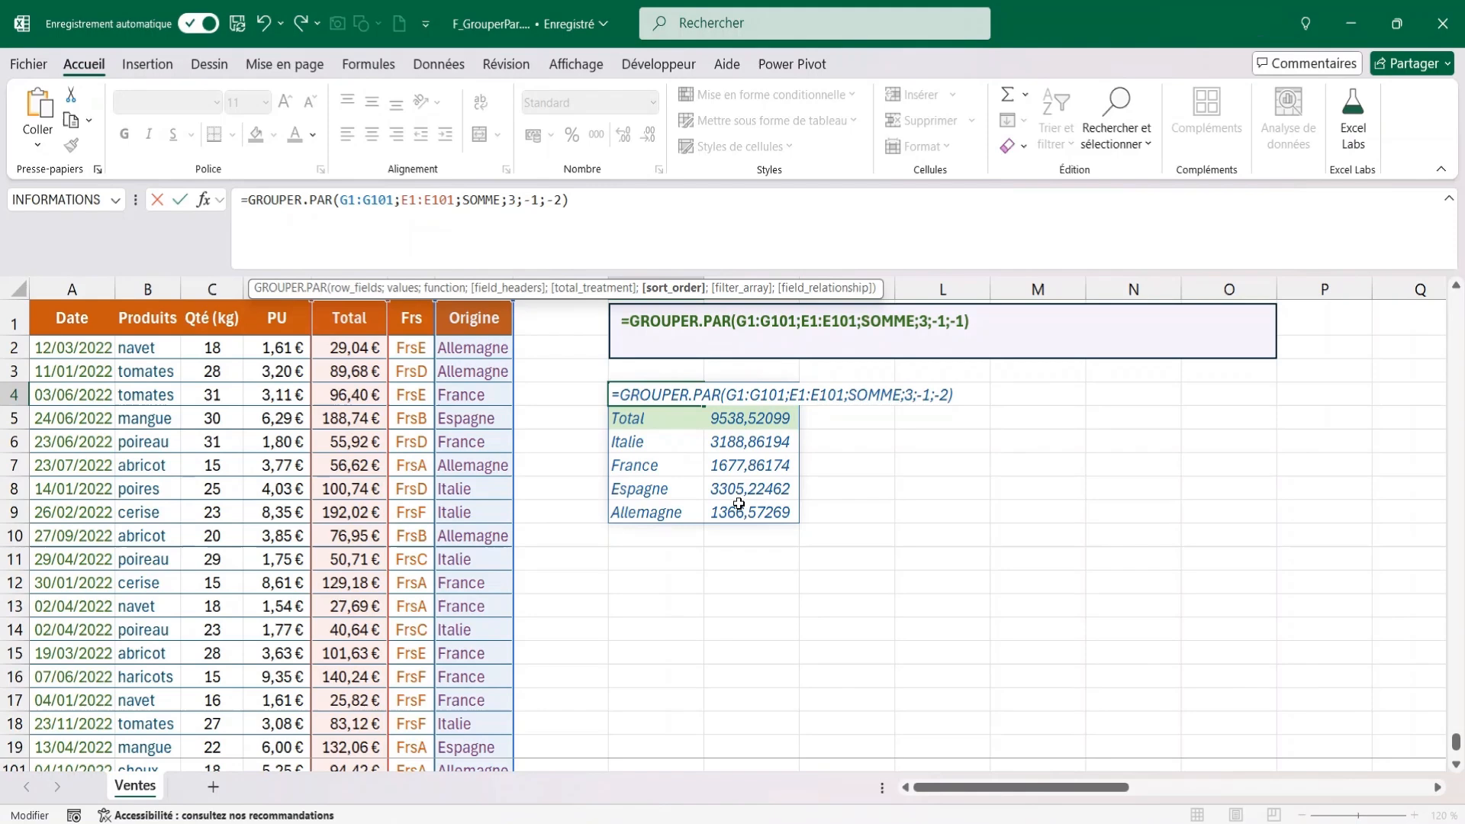
pyautogui.press('Return')
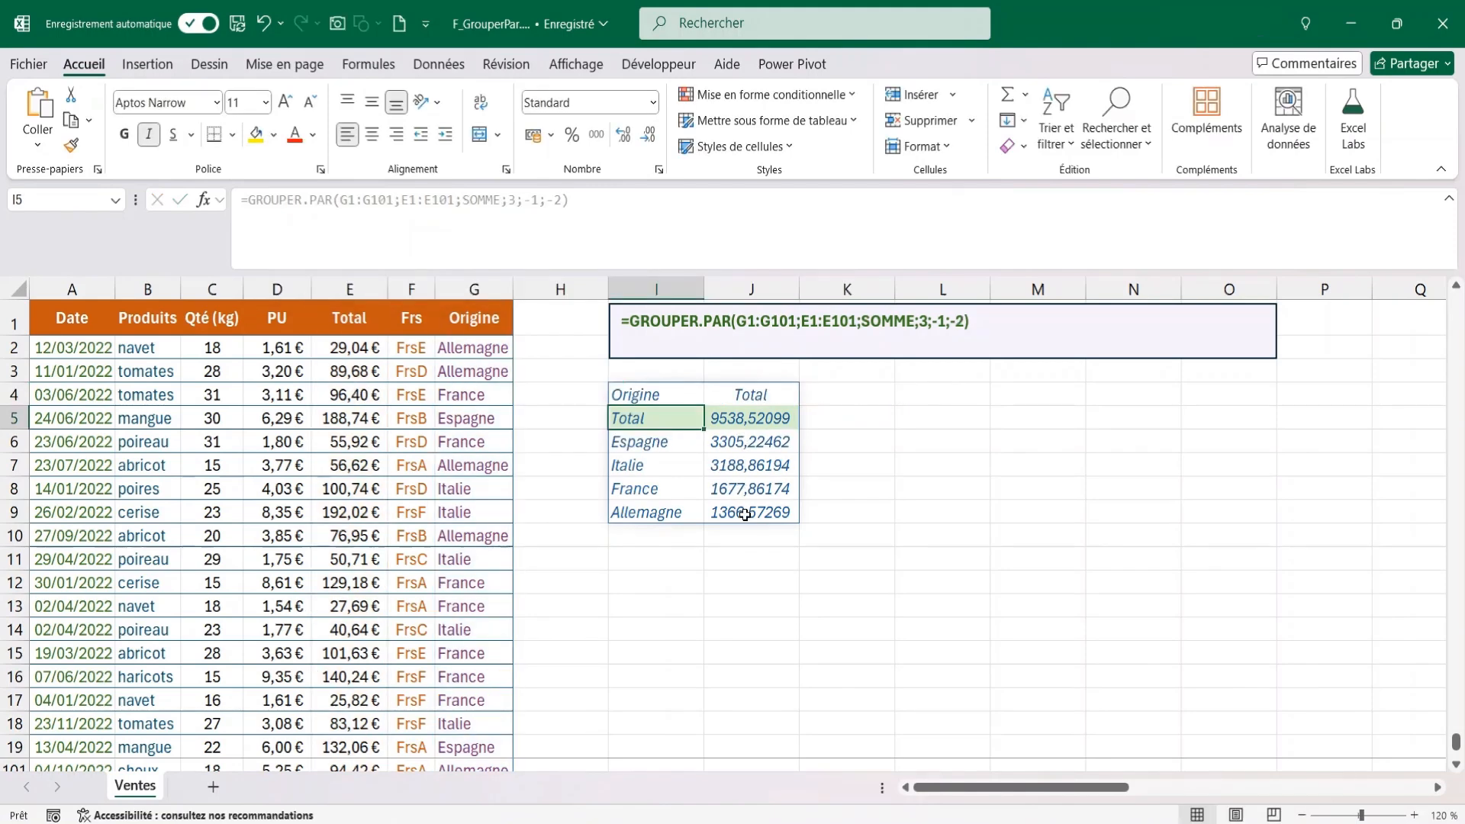
# Step: Add the filter_array argument B1:B101="navet" to the I4 formula and review the filtered totals for France and Allemagne
pyautogui.click(644, 394)
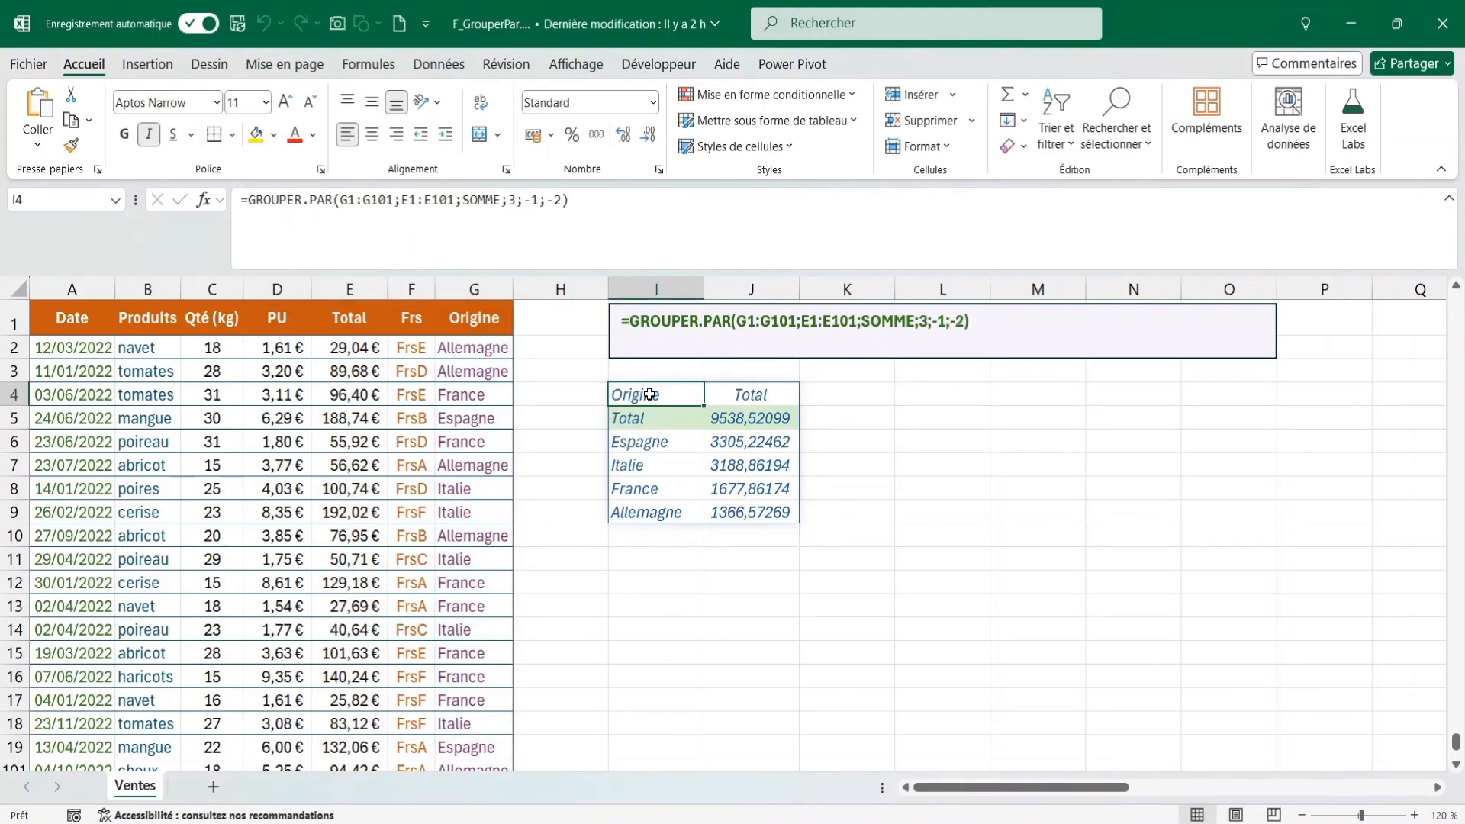
pyautogui.doubleClick(654, 395)
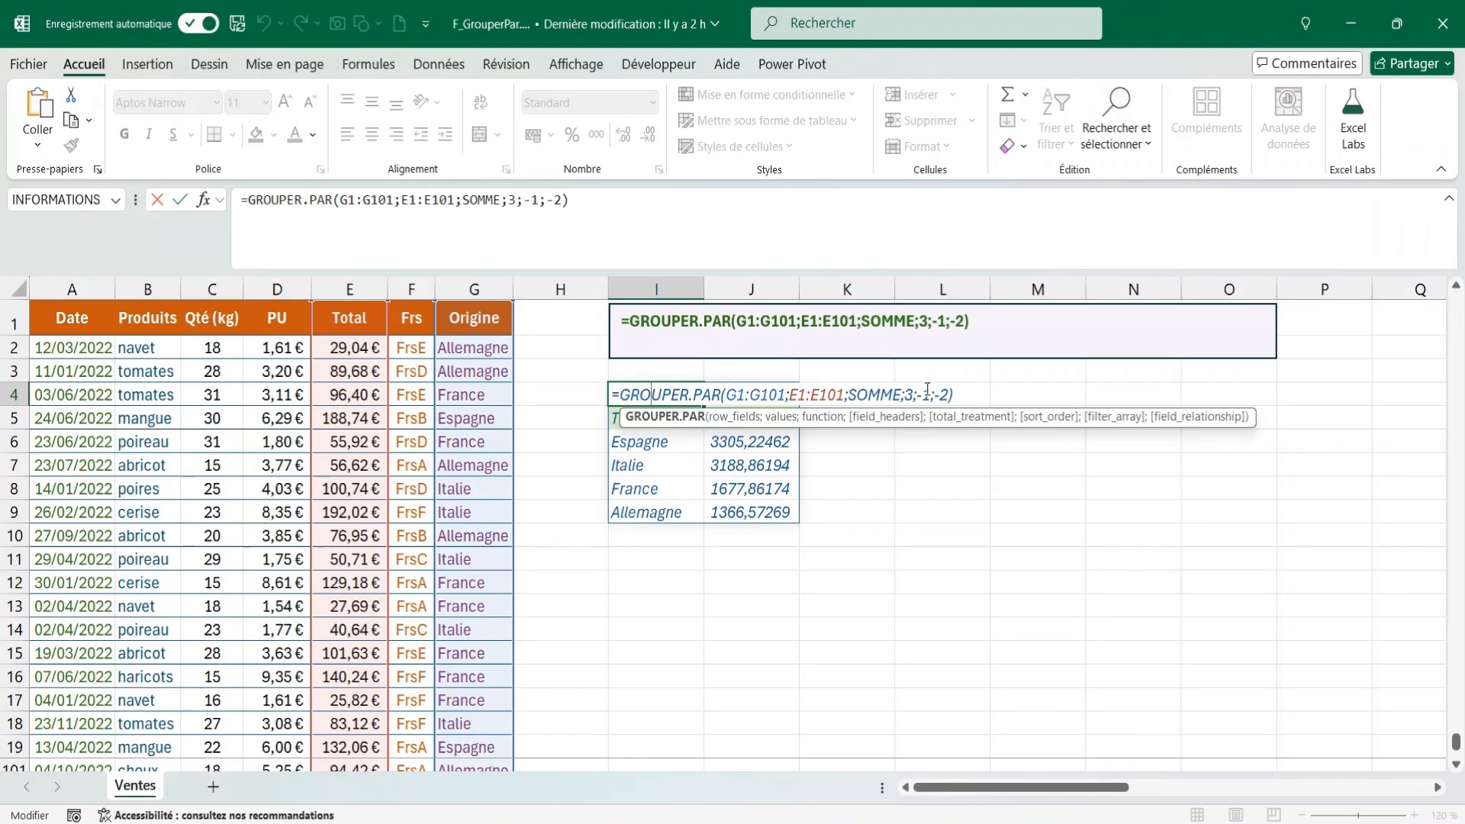
pyautogui.click(947, 395)
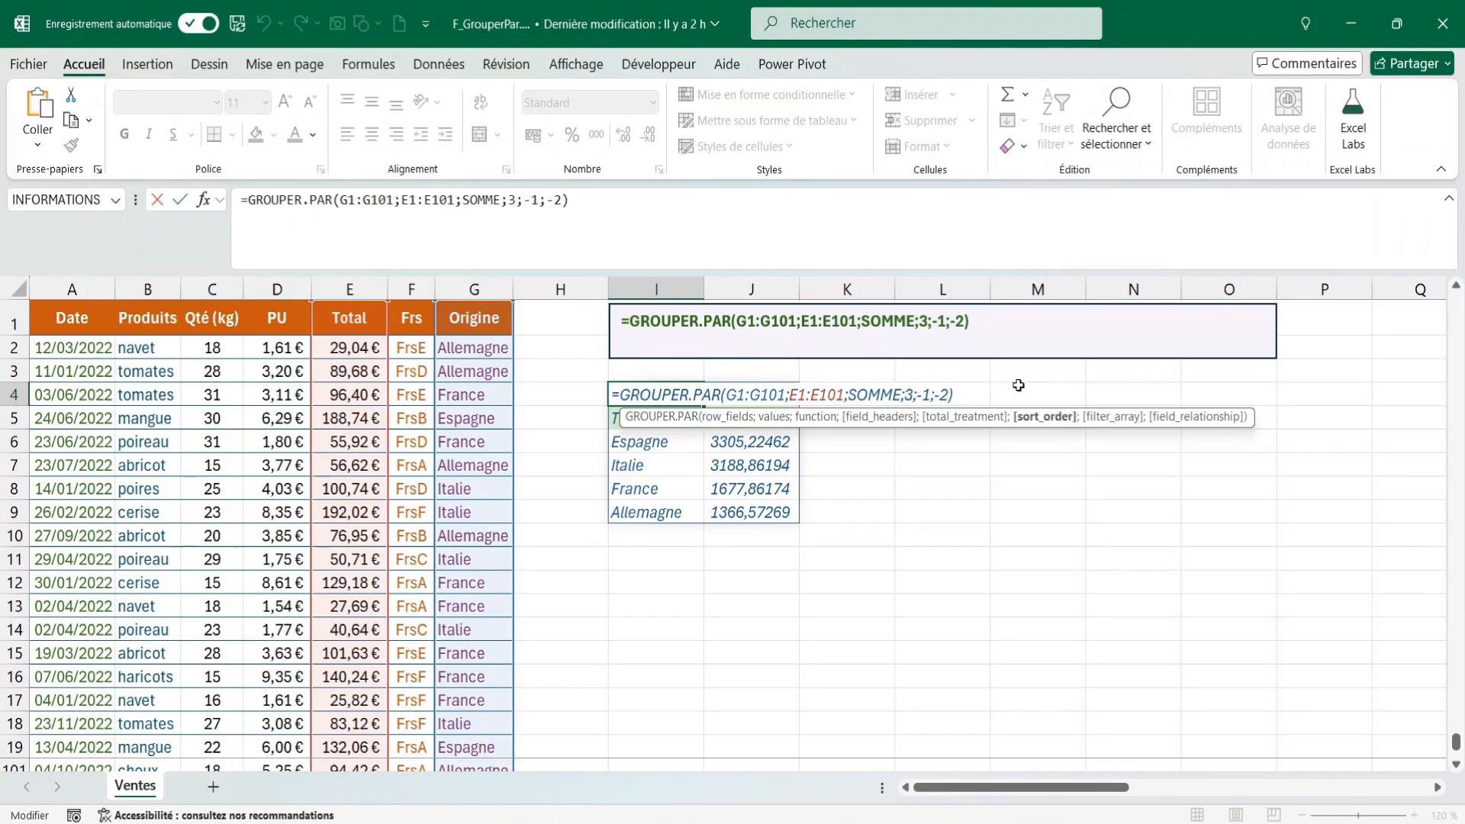
pyautogui.write(';')
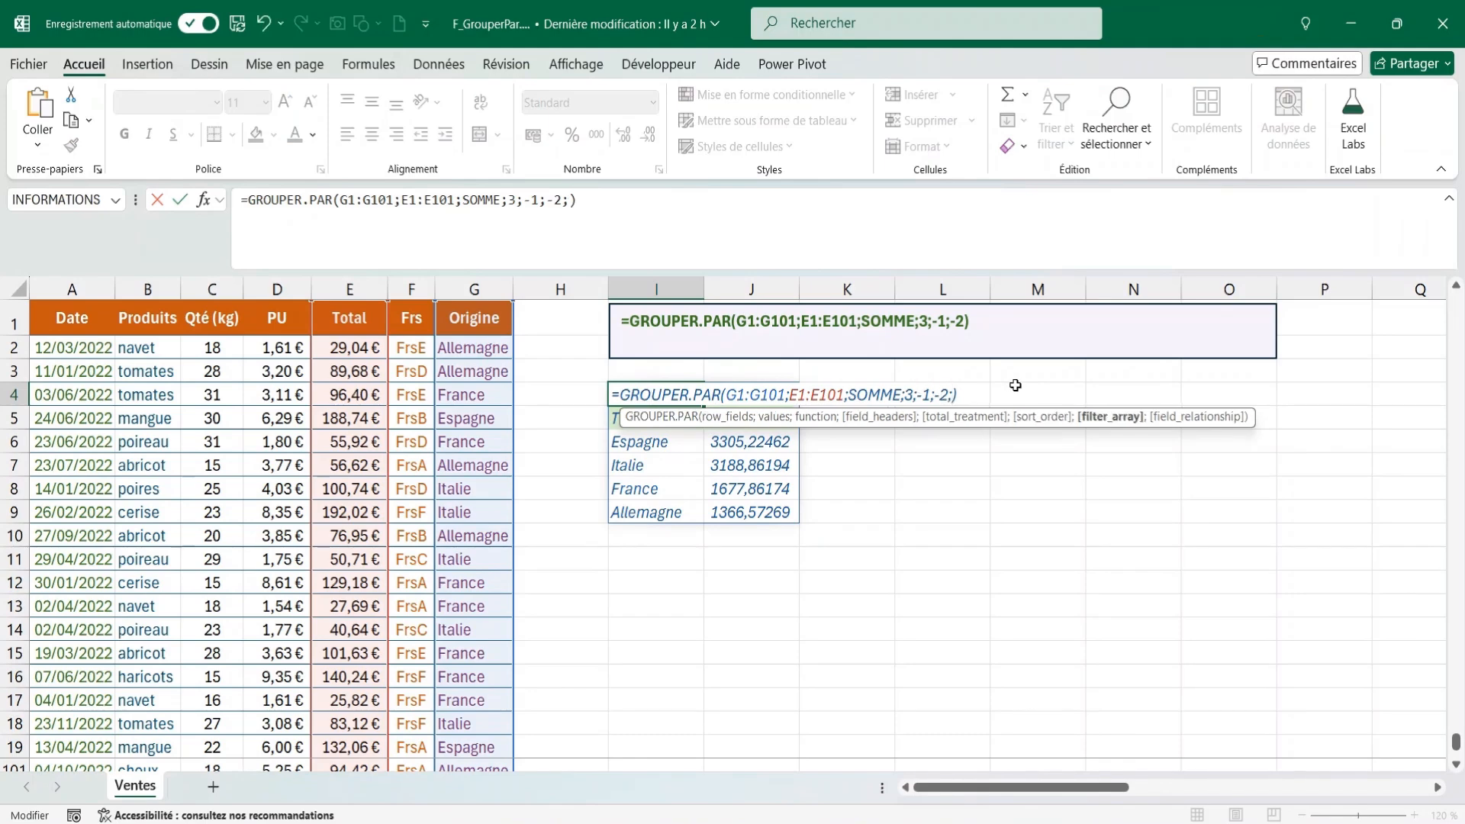
pyautogui.click(147, 317)
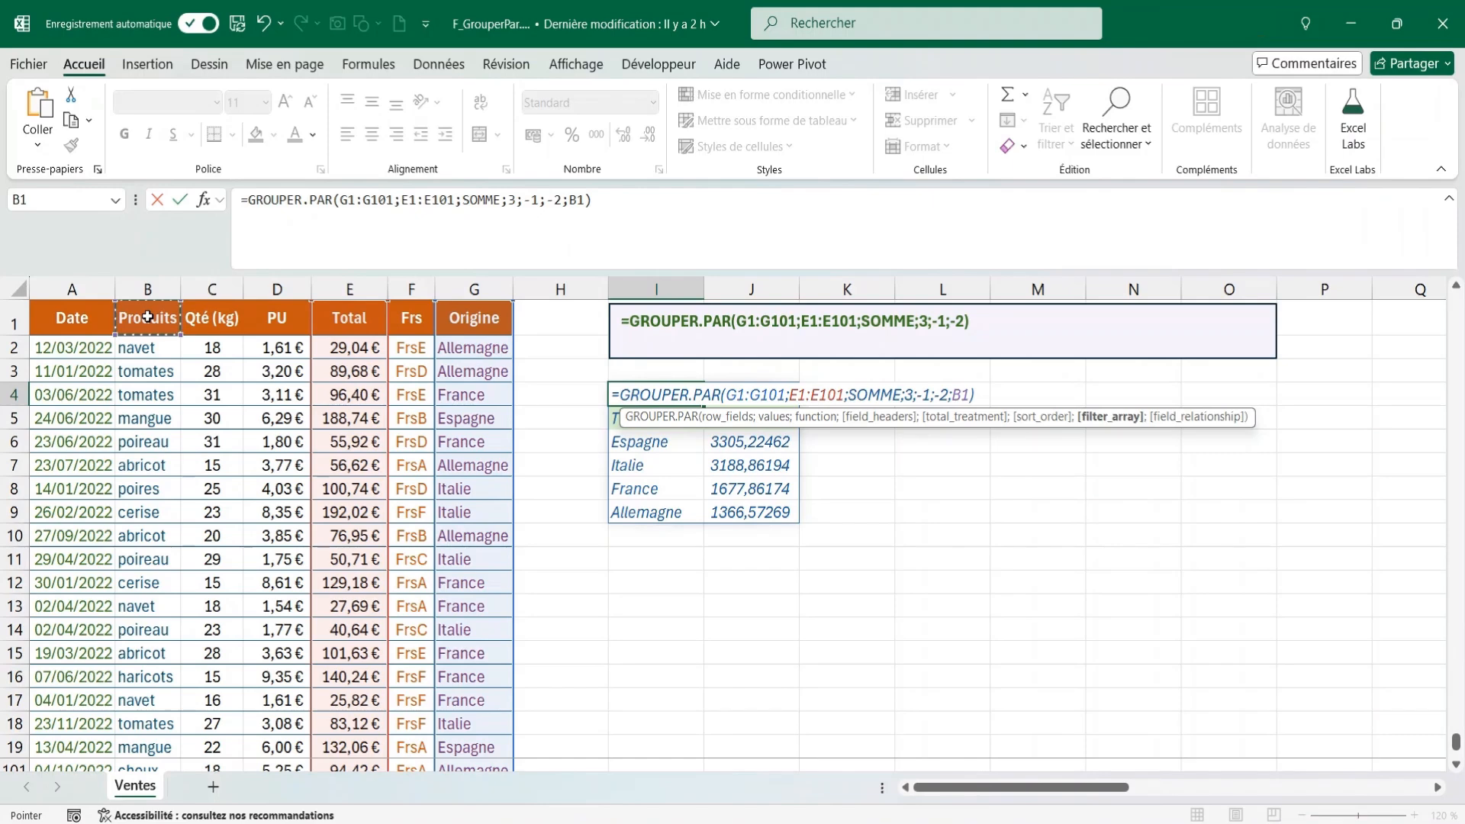
pyautogui.hotkey('ctrl', 'shift', 'Down')
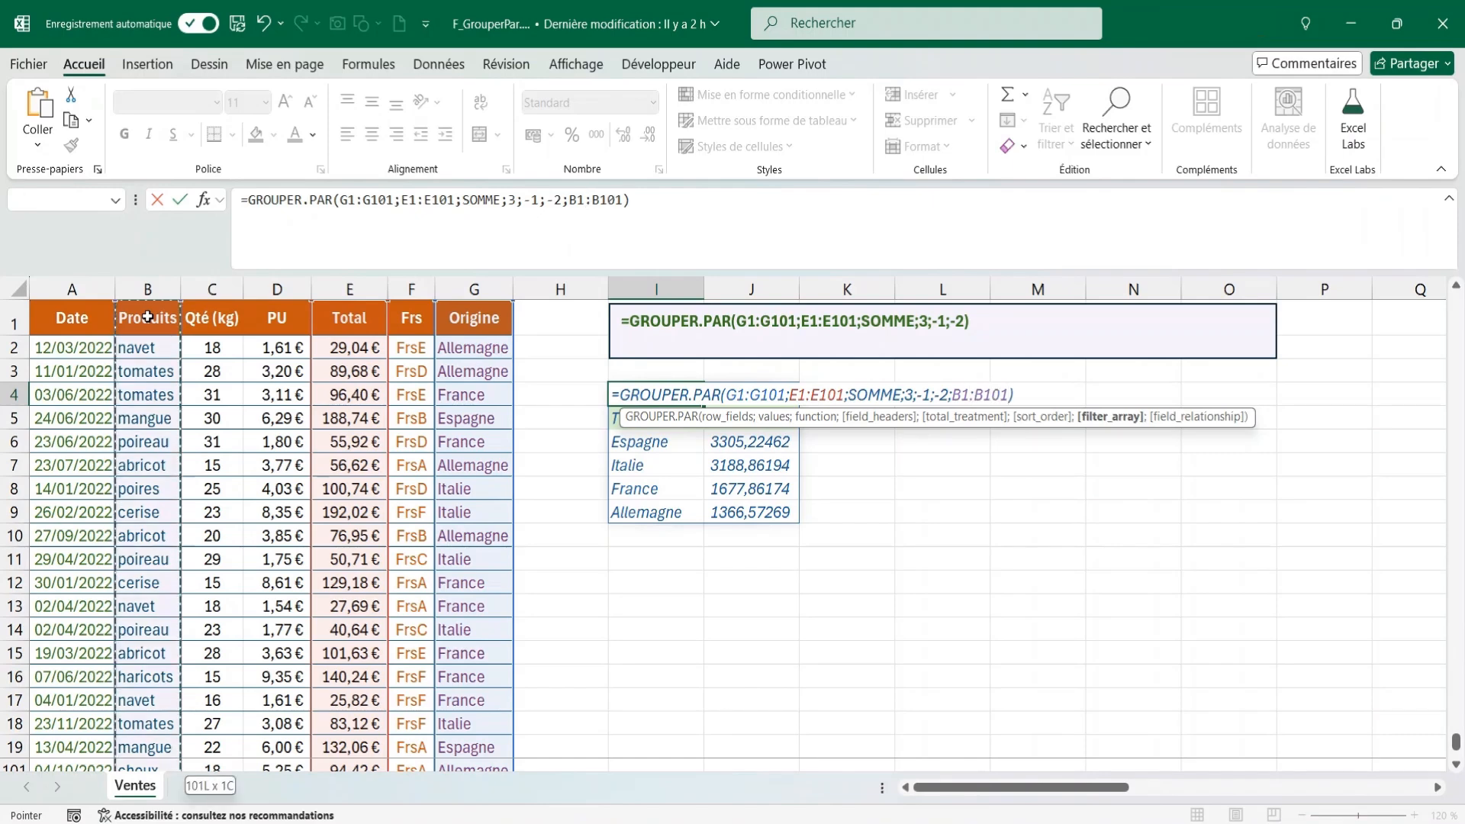
pyautogui.write('="navet"')
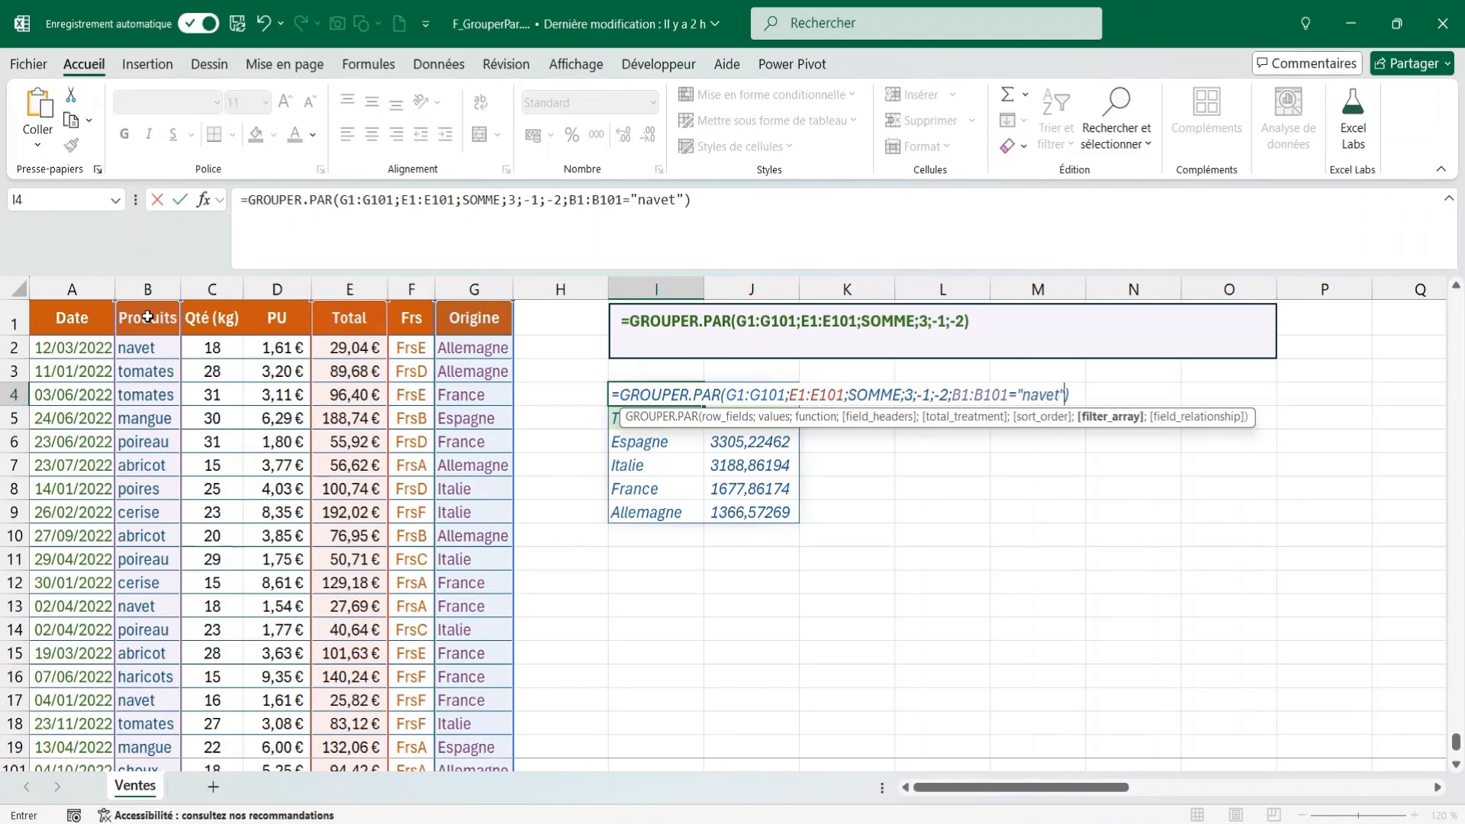
pyautogui.press('Return')
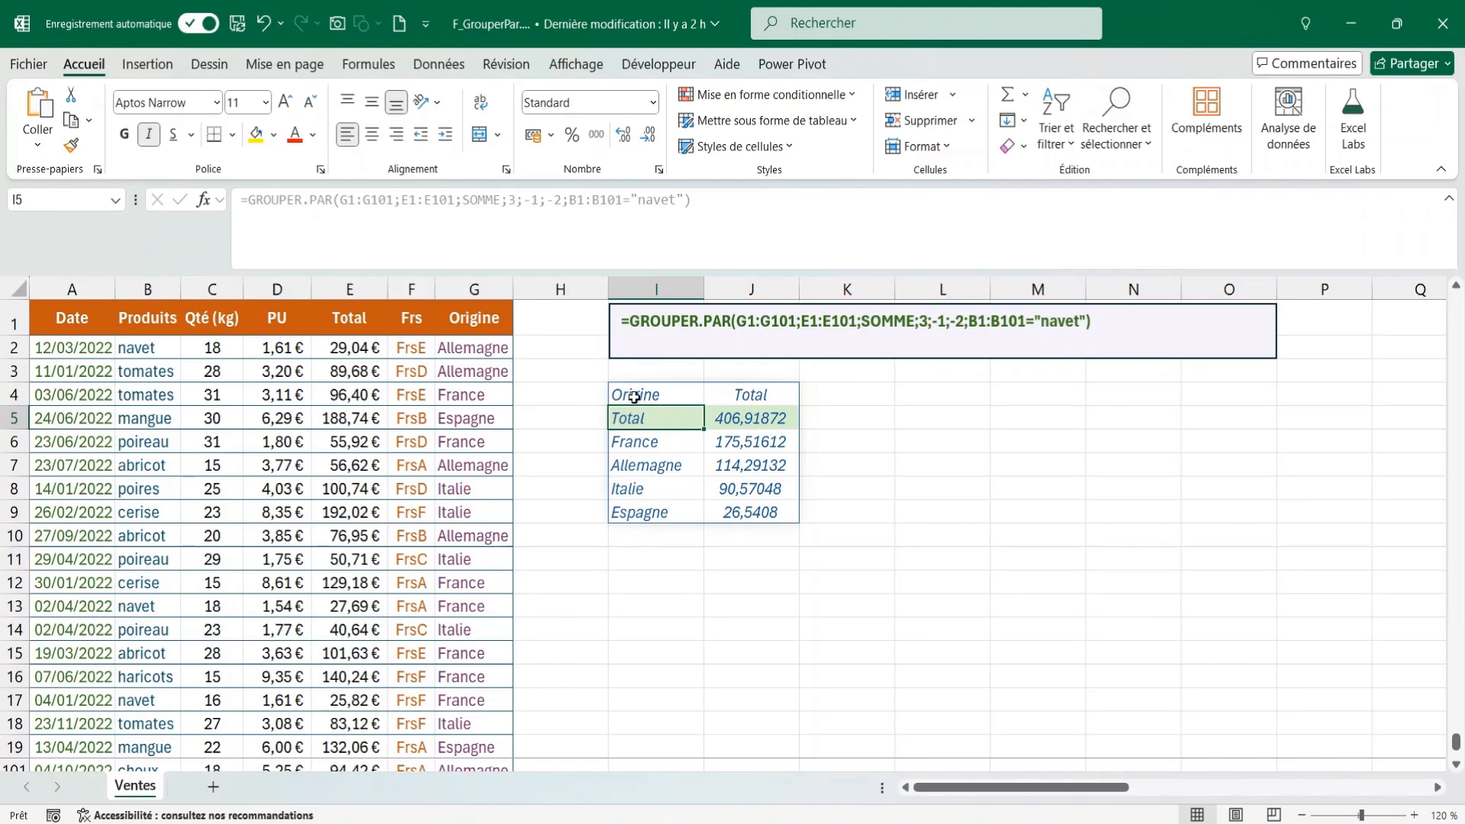
pyautogui.click(753, 439)
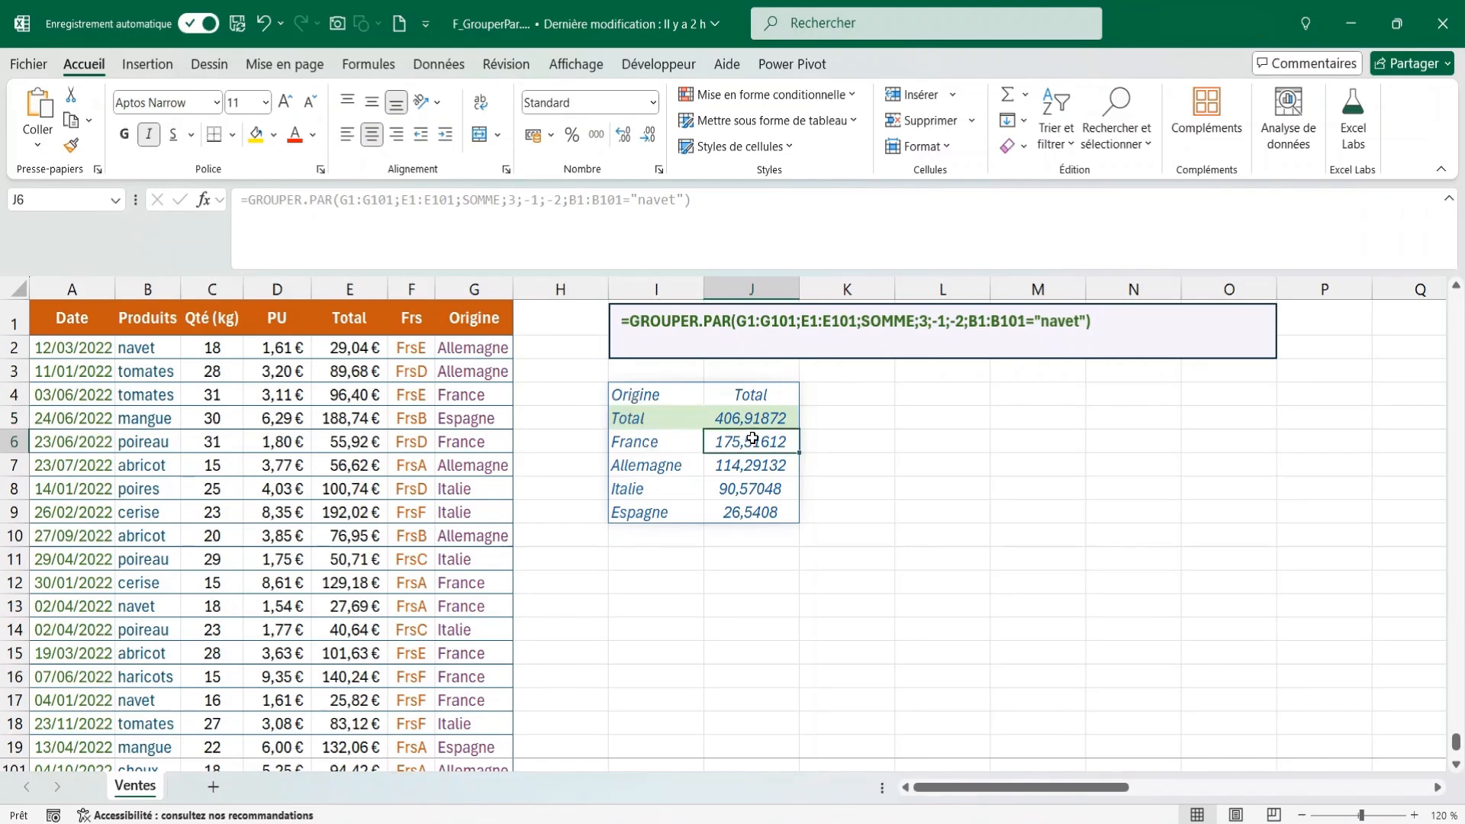
pyautogui.click(658, 442)
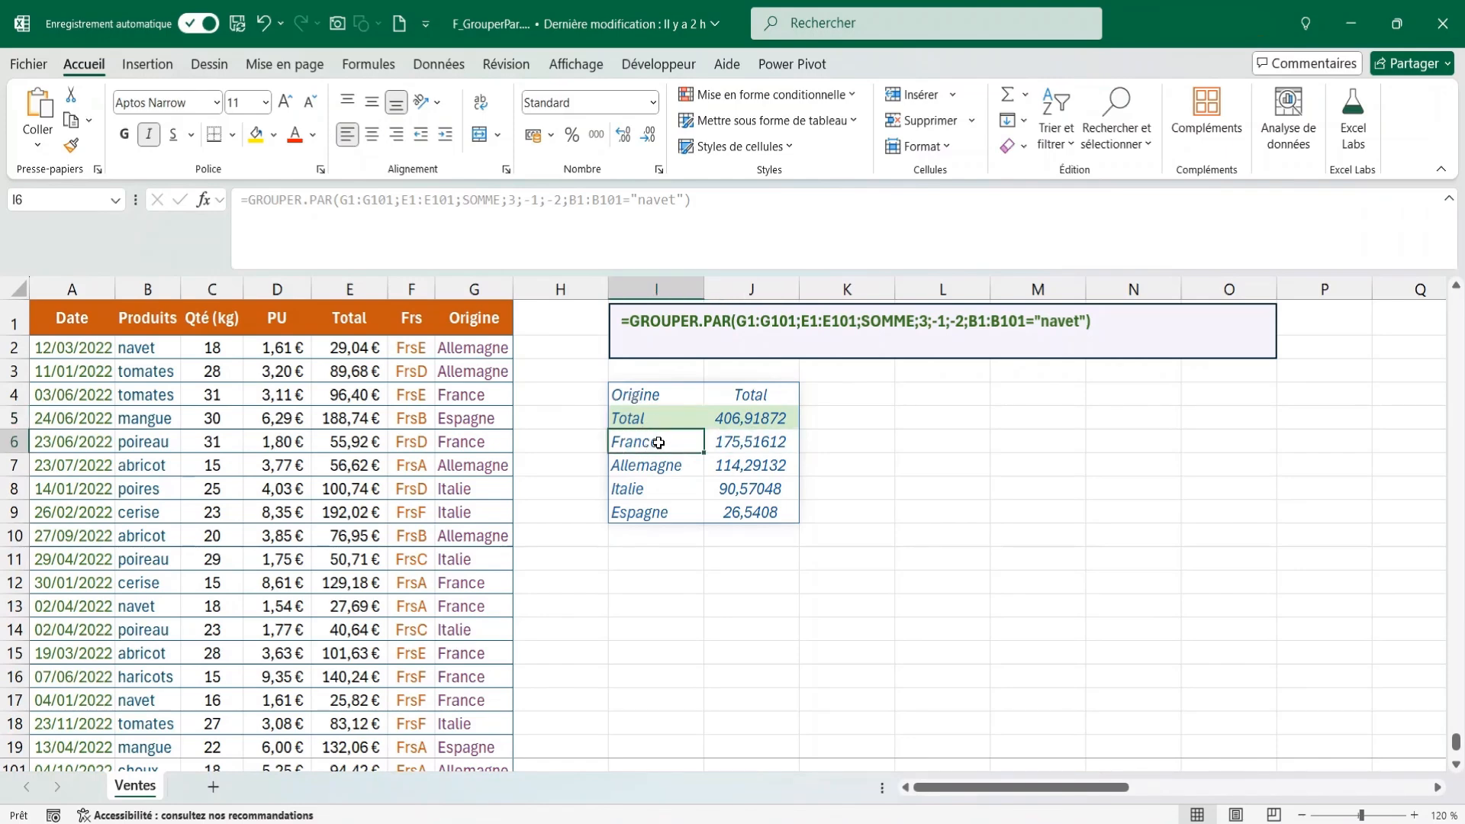
pyautogui.click(760, 465)
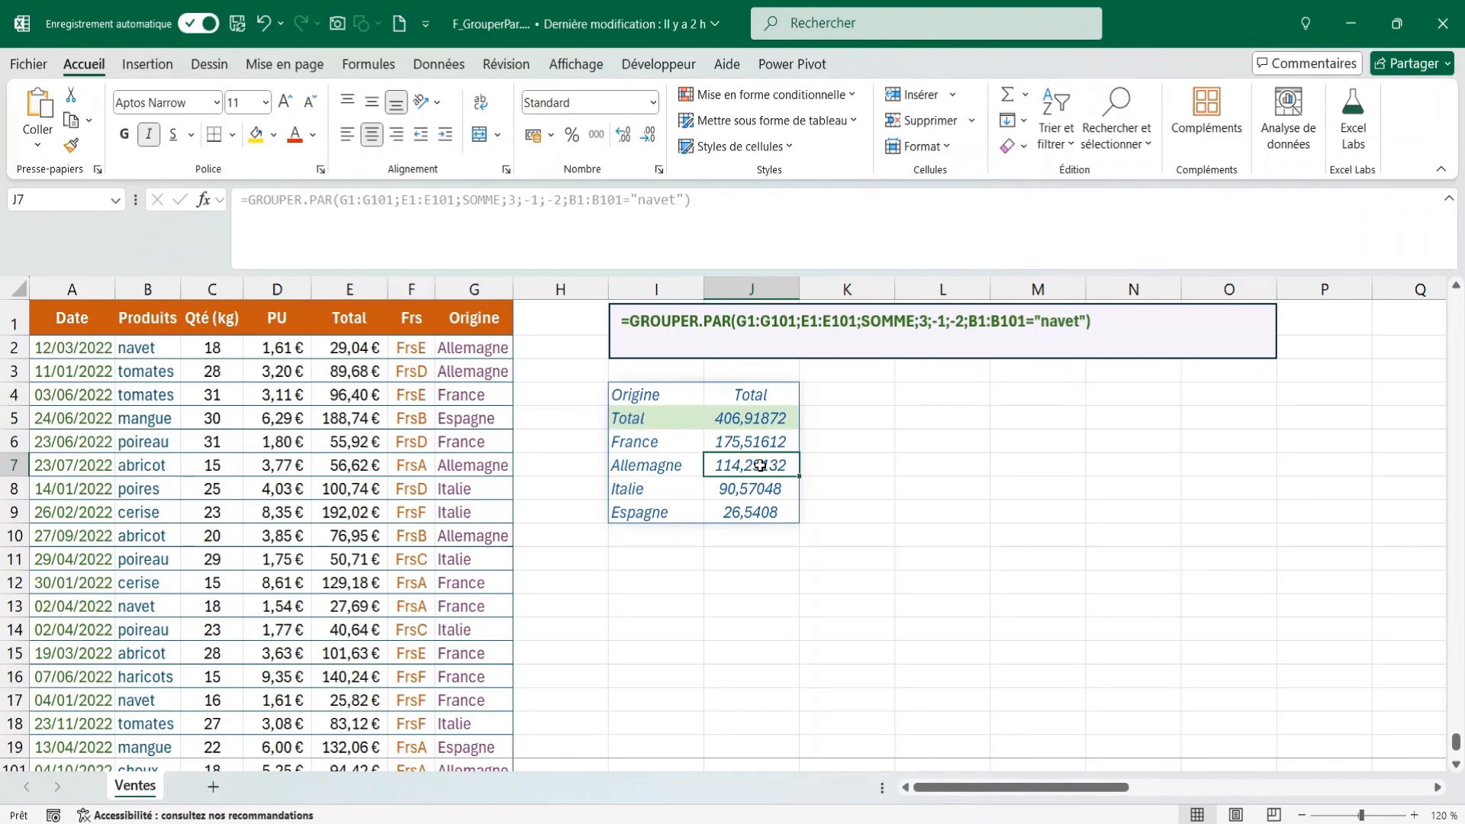
# Step: Examine the field_relationship options 0 - Hiérarchie and 1 - Tableau in the I4 formula, leaving the argument out
pyautogui.click(659, 395)
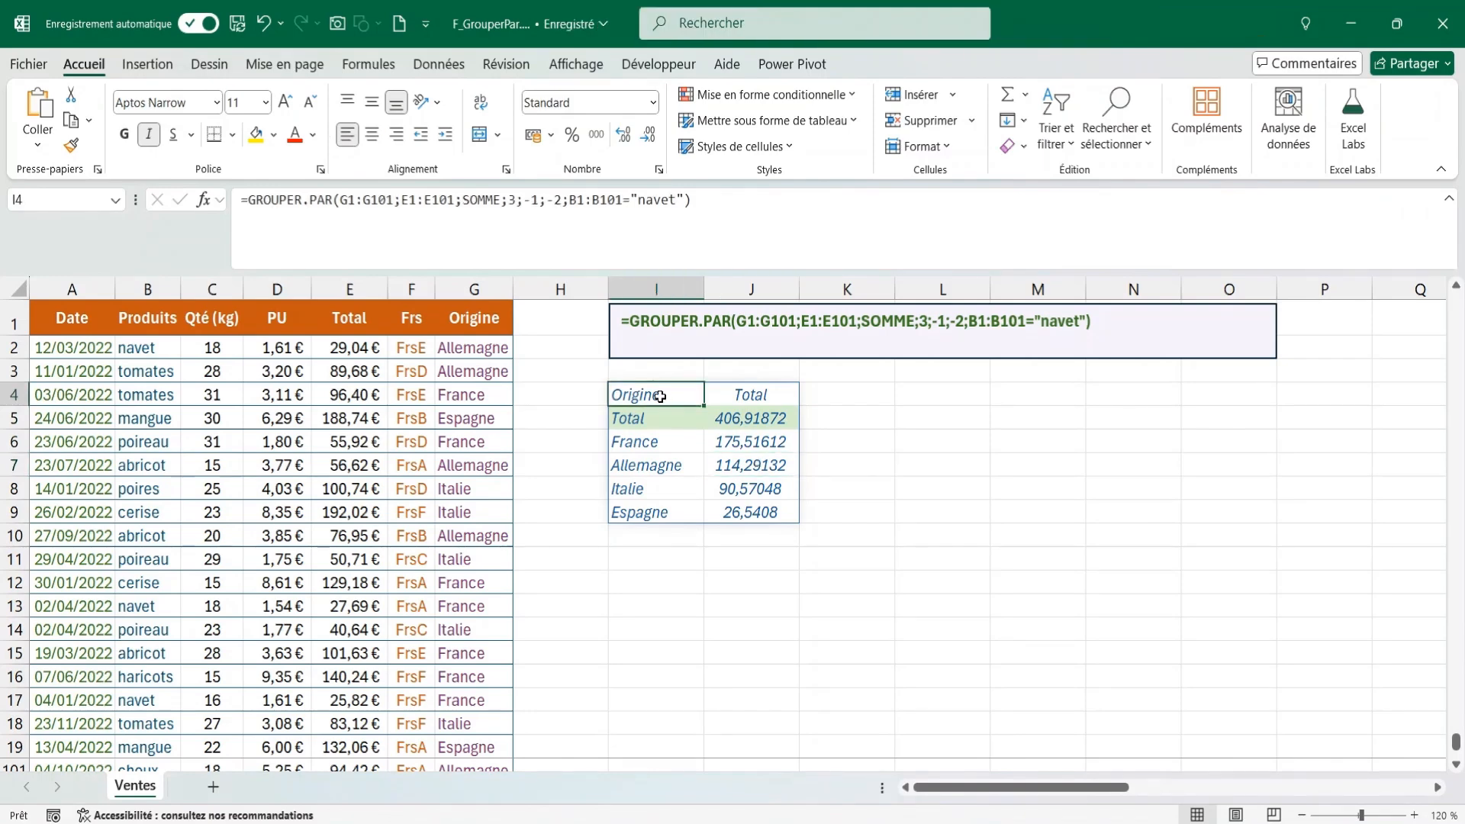
pyautogui.doubleClick(659, 396)
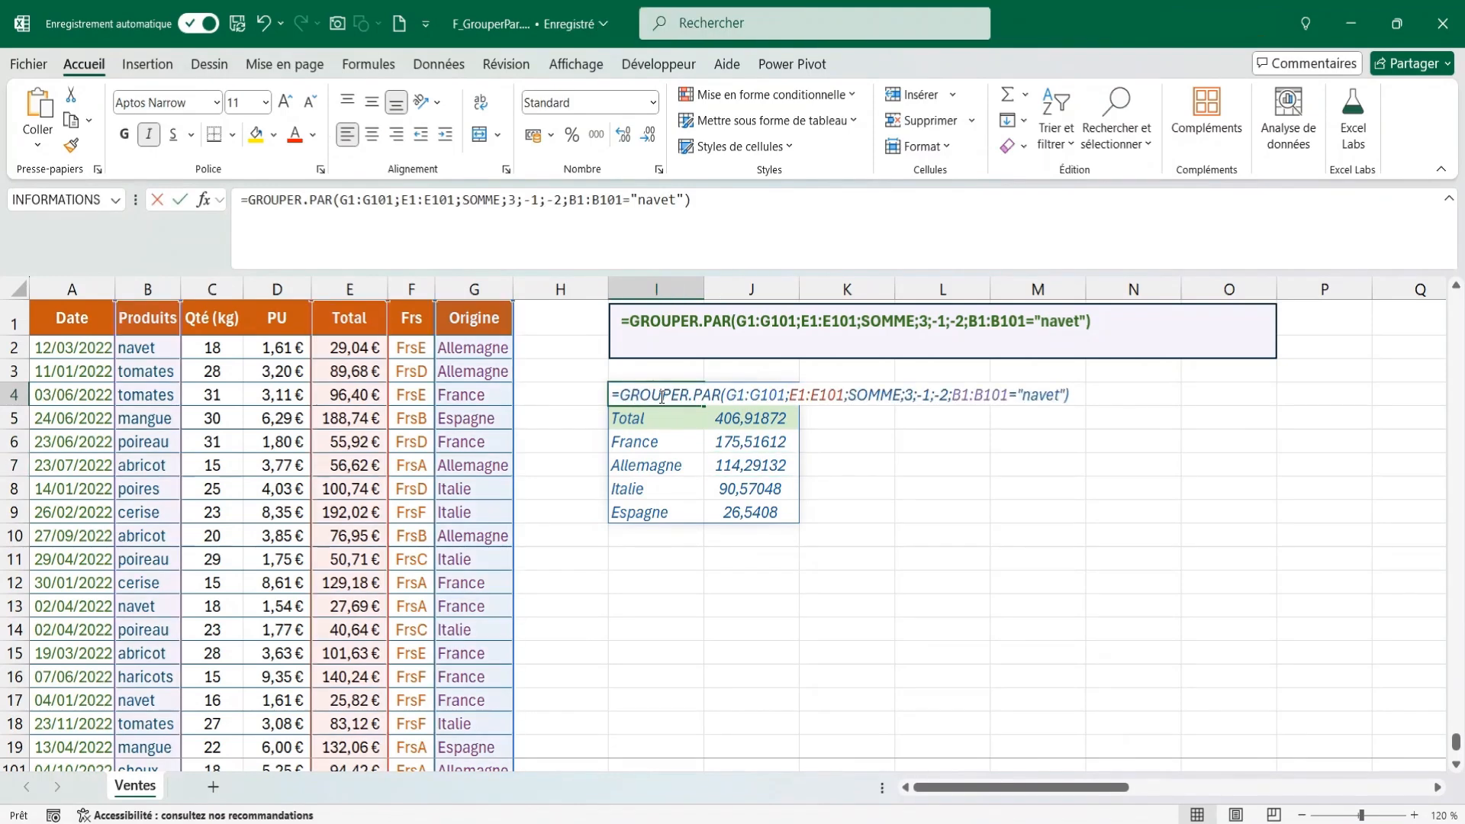
pyautogui.click(1066, 397)
pyautogui.write(';')
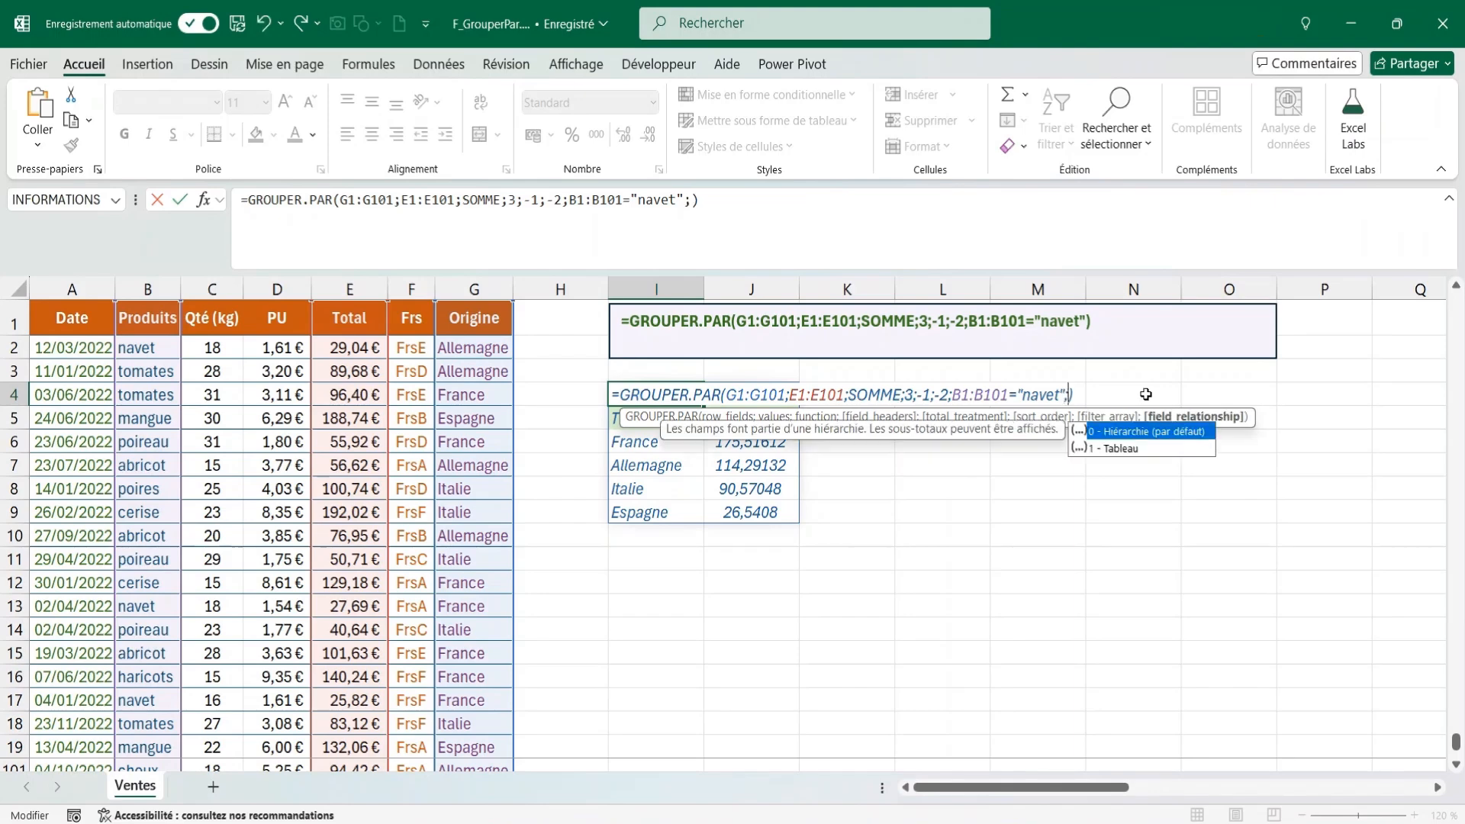
pyautogui.press('Down')
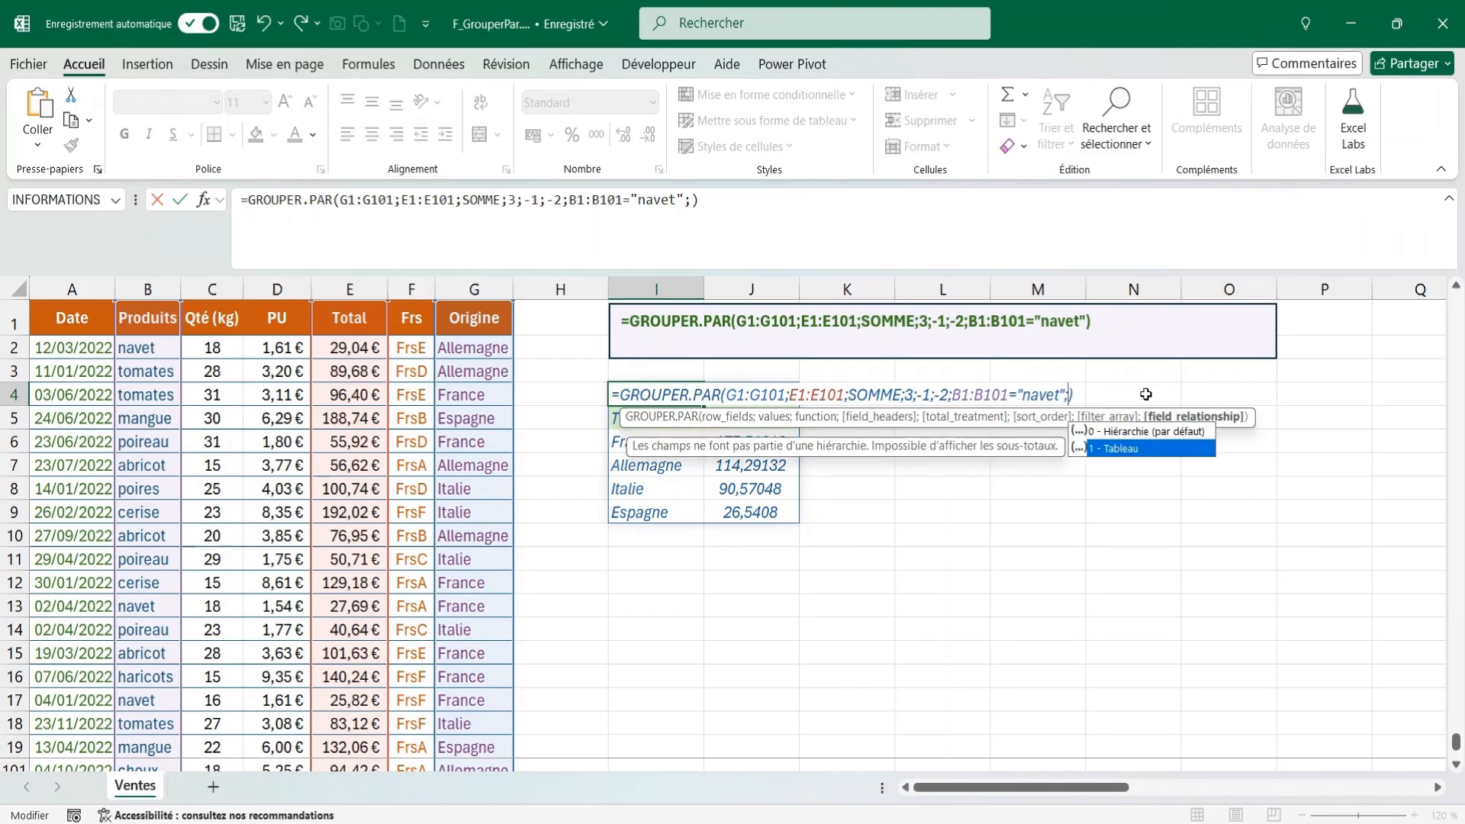
pyautogui.press('Up')
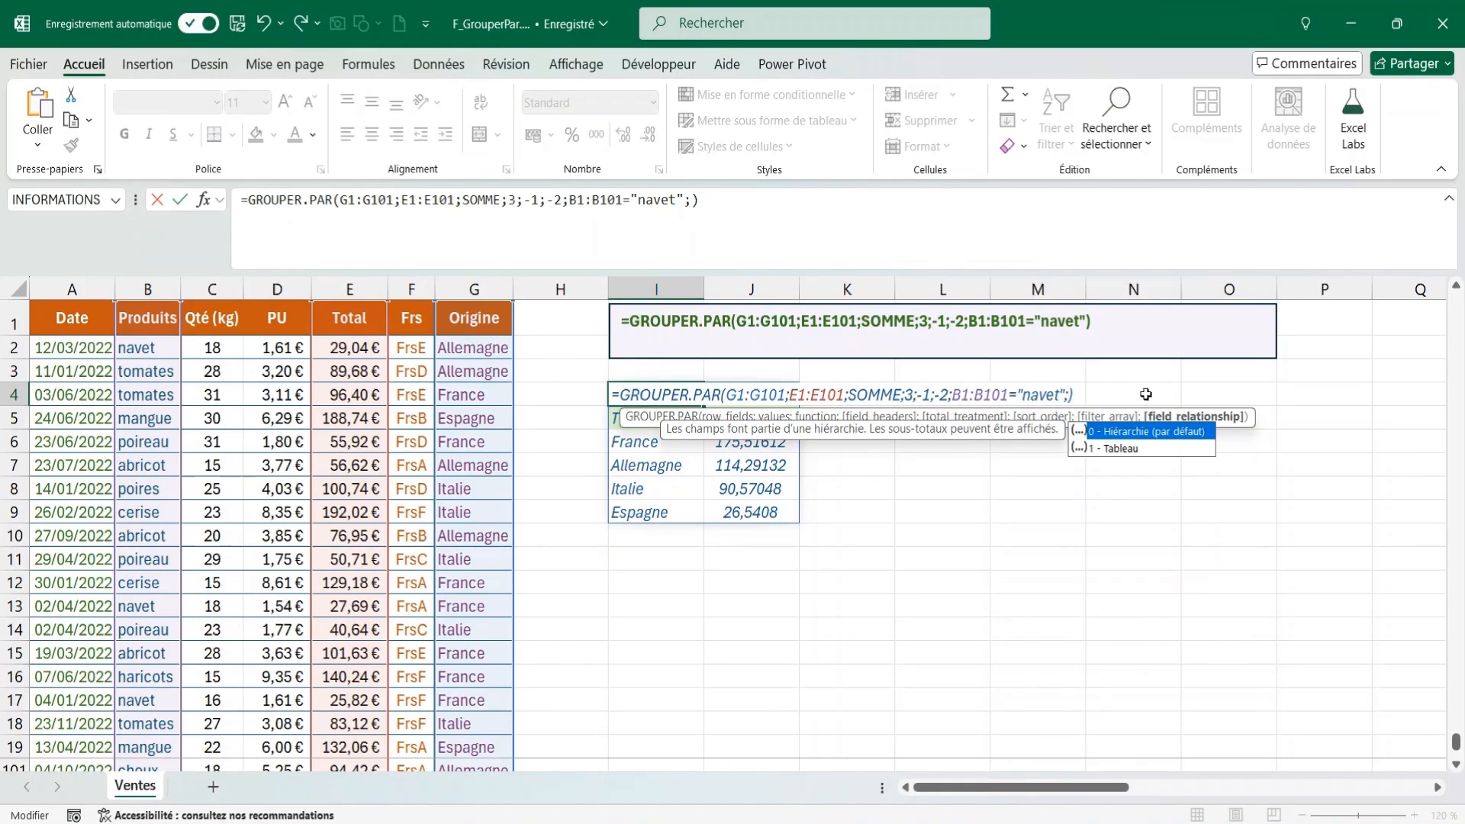
pyautogui.press('BackSpace')
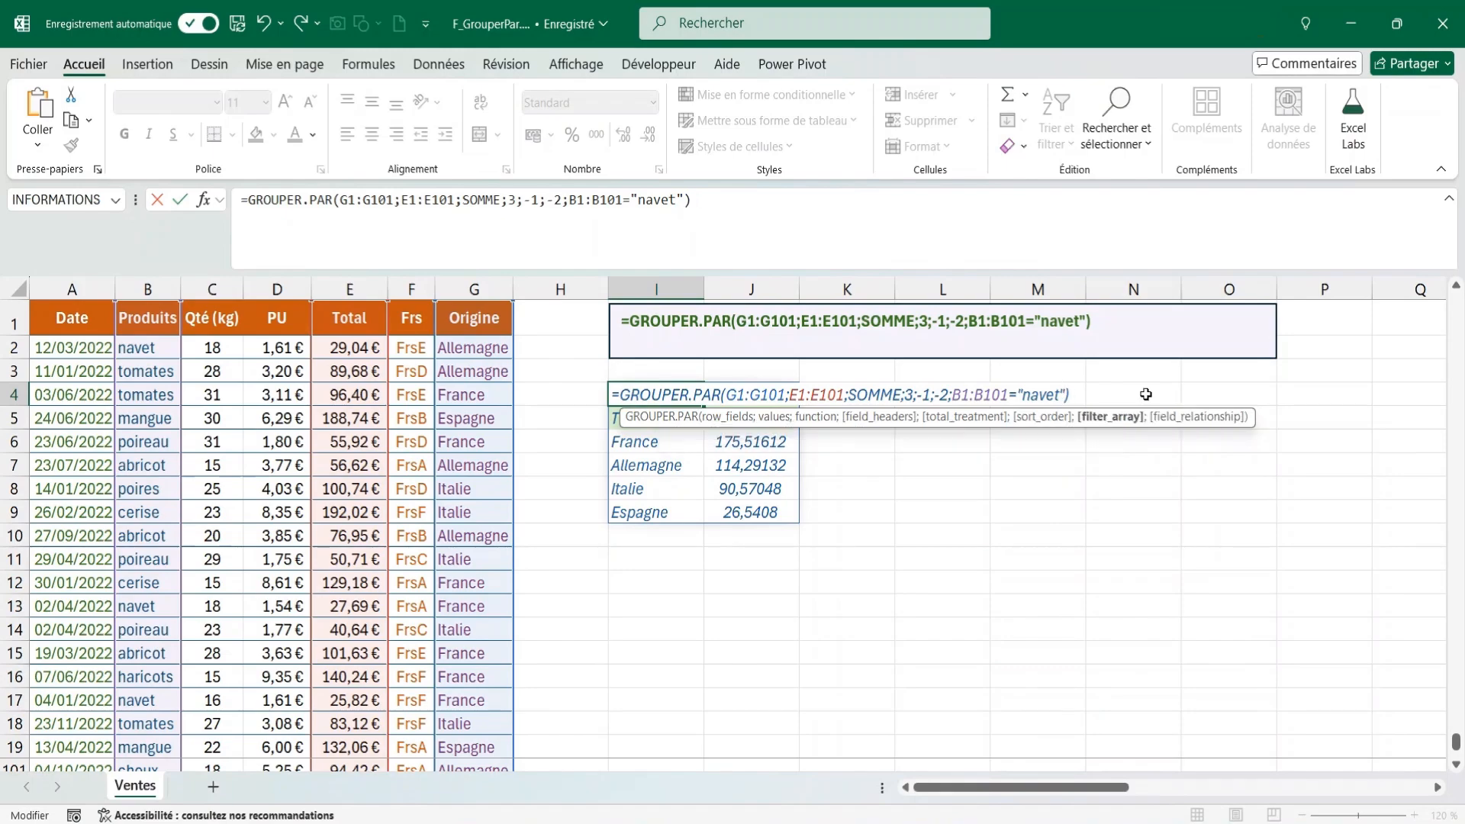
pyautogui.press('Return')
pyautogui.click(639, 395)
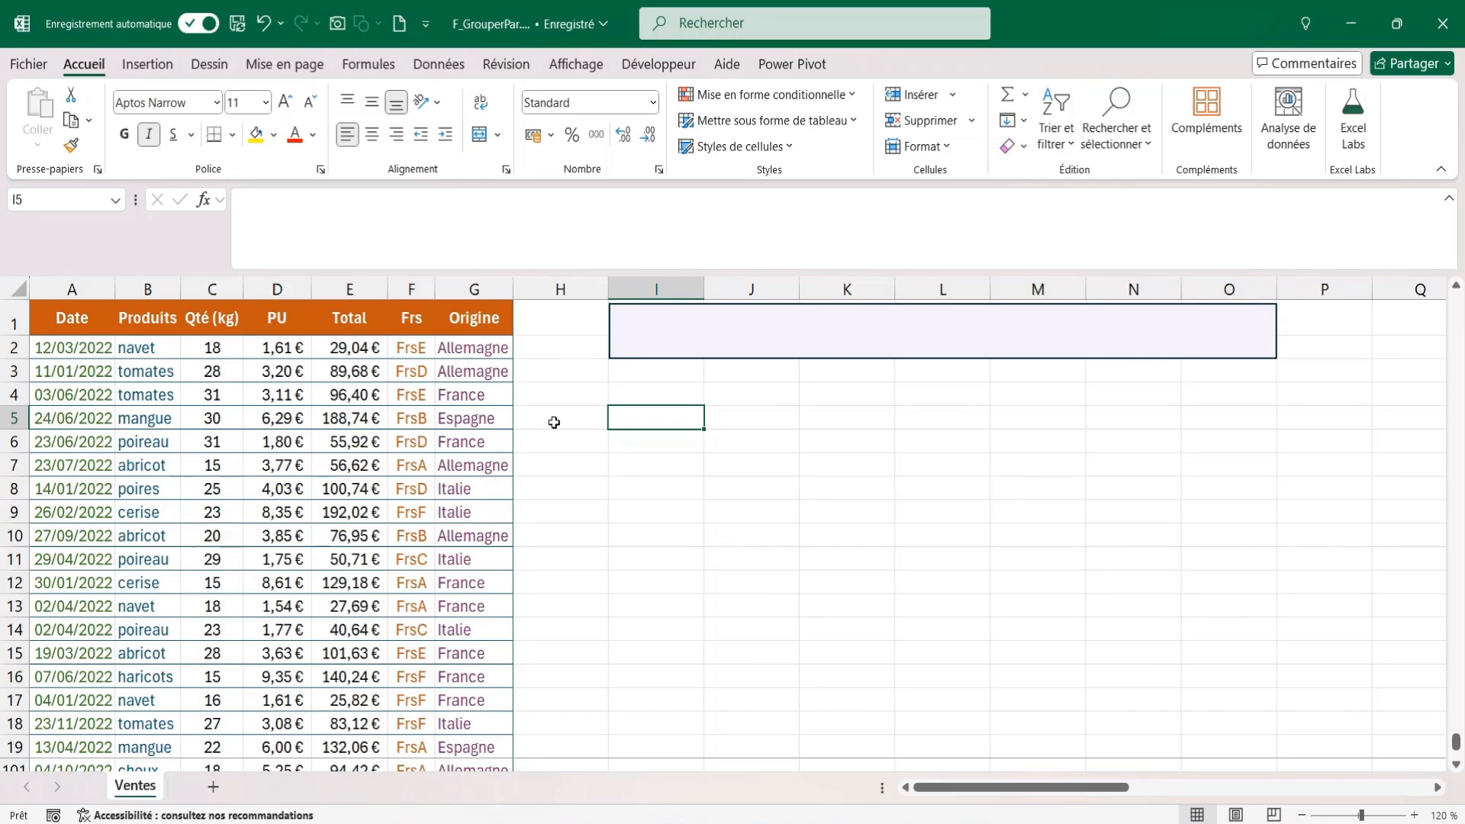
# Step: Start a GROUPER.PAR formula in I5 with the Frs and Origine columns F1:G101 as row_fields and E1:E101 as values
pyautogui.press('F2')
pyautogui.write('ou')
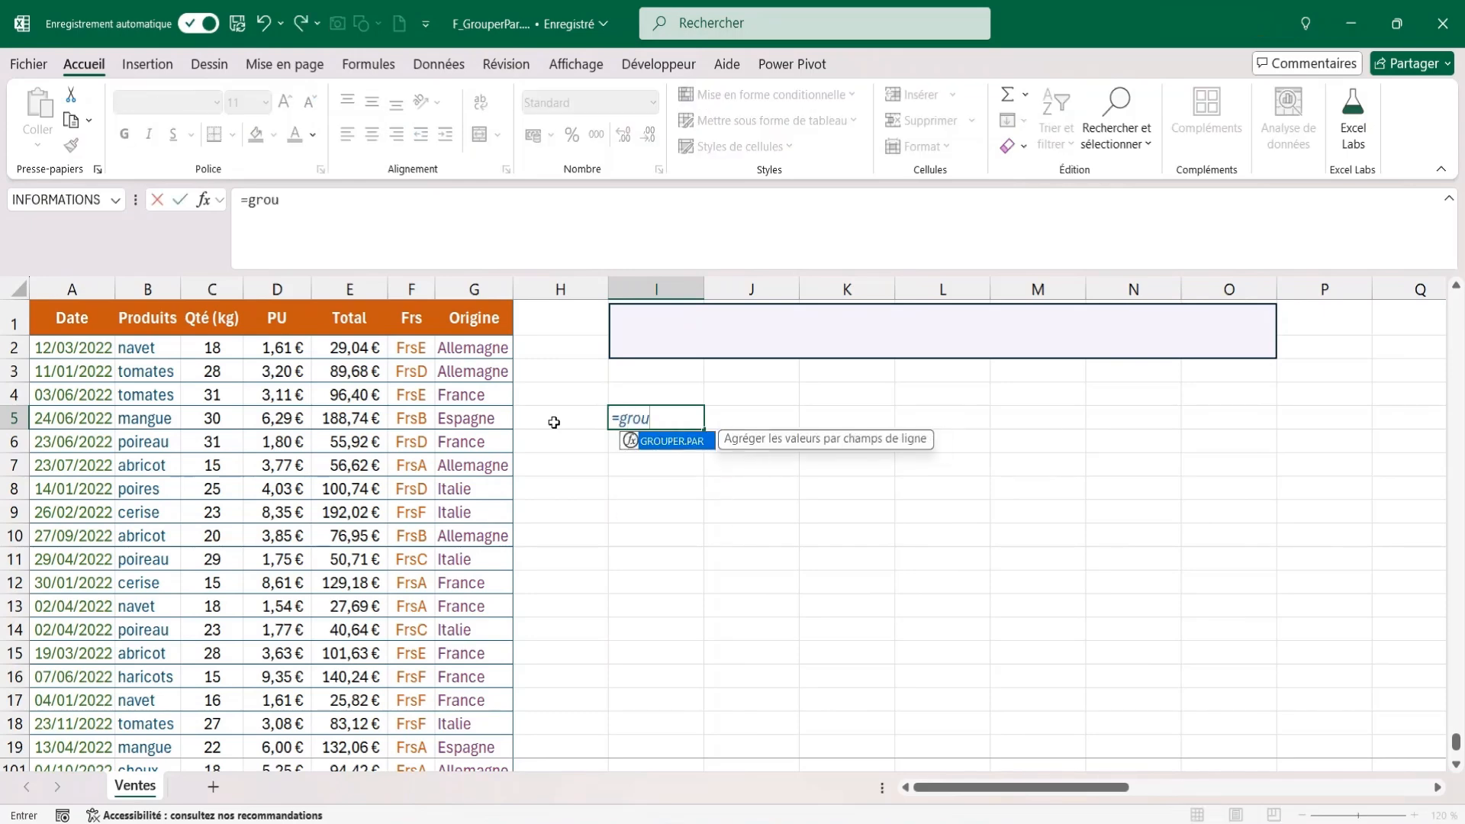
pyautogui.press('Tab')
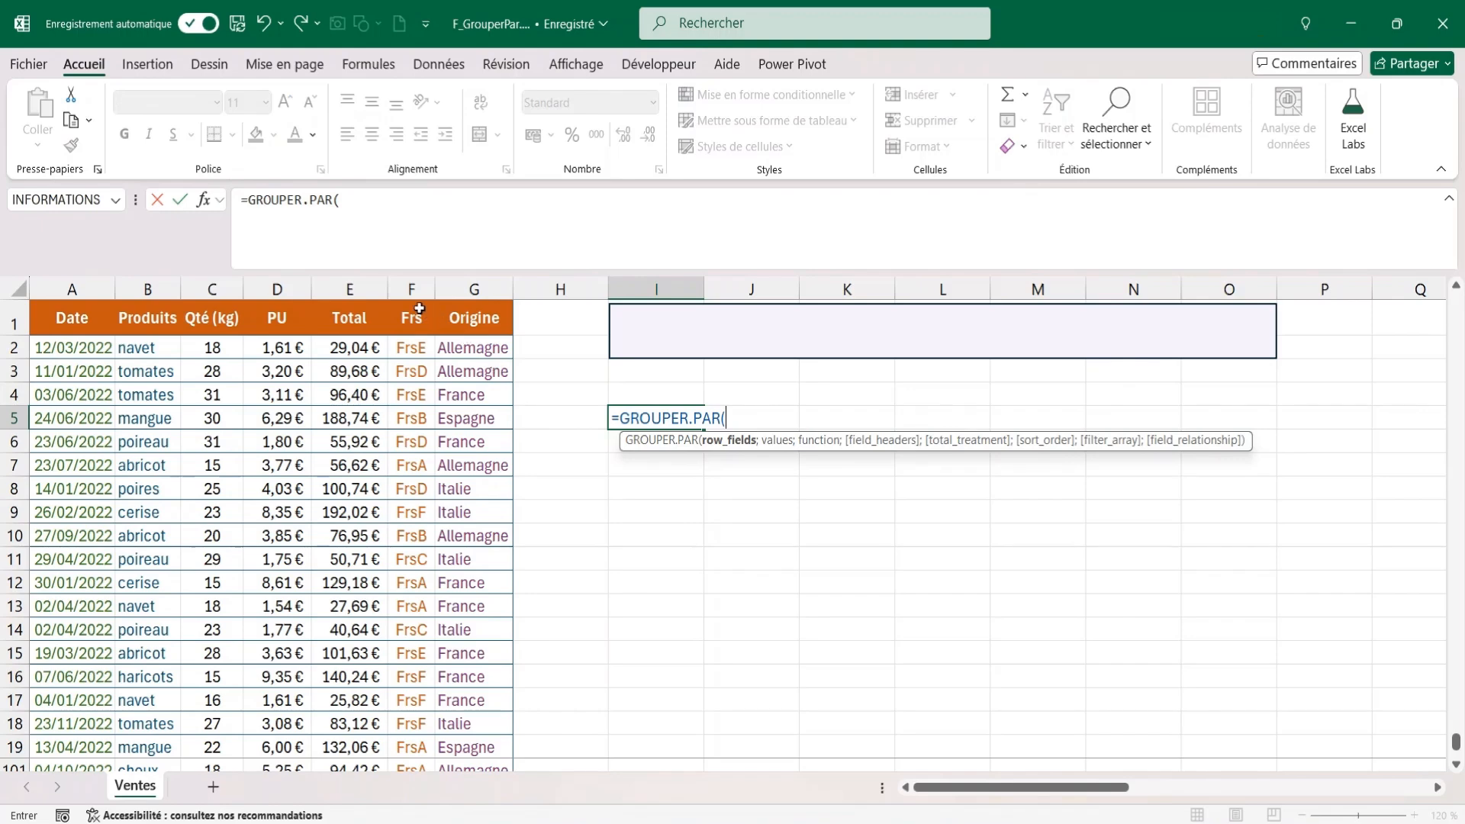
pyautogui.moveTo(410, 318); pyautogui.dragTo(473, 321)
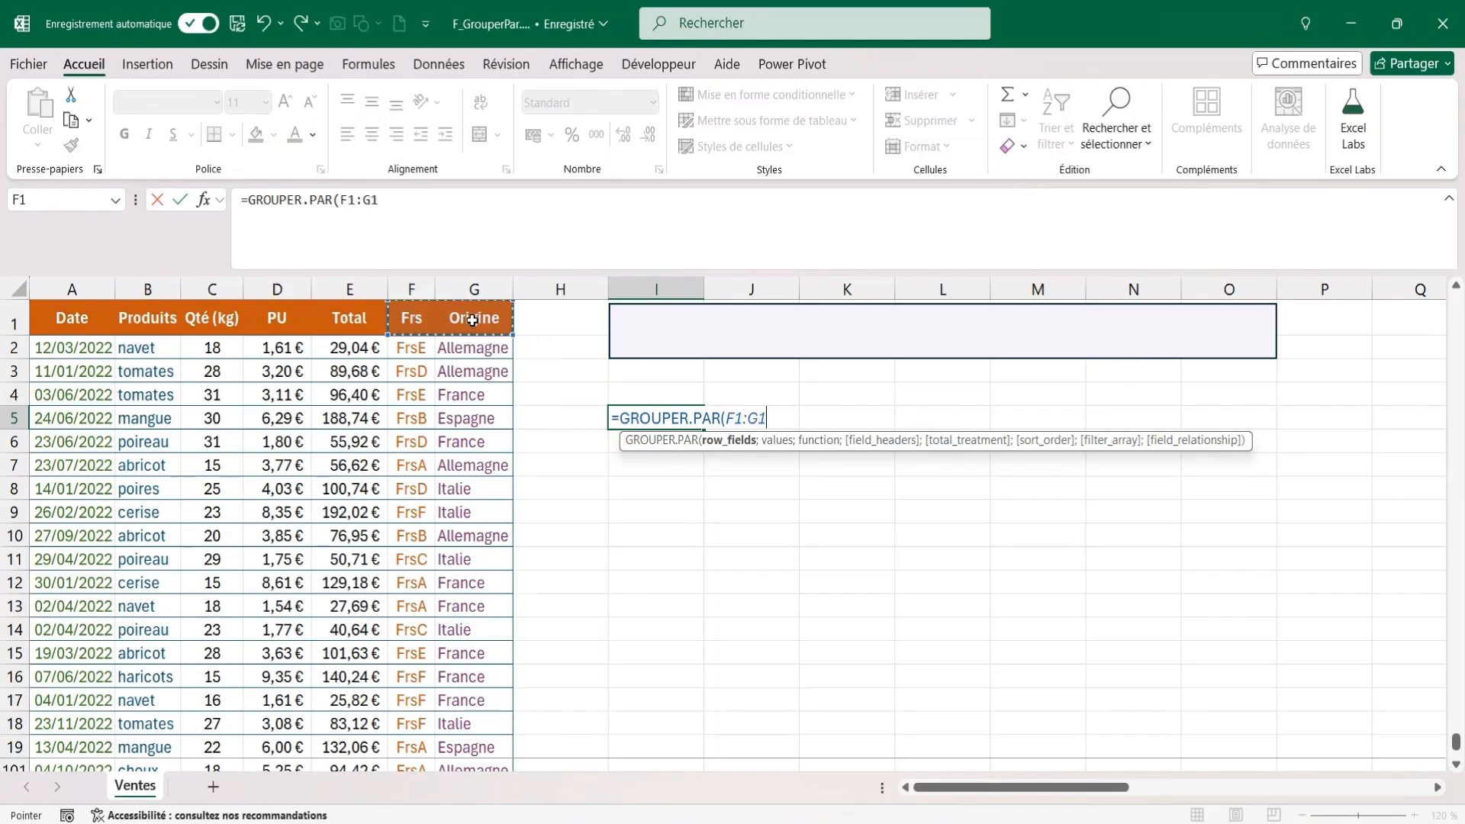
pyautogui.hotkey('ctrl', 'shift', 'Down')
pyautogui.write(';')
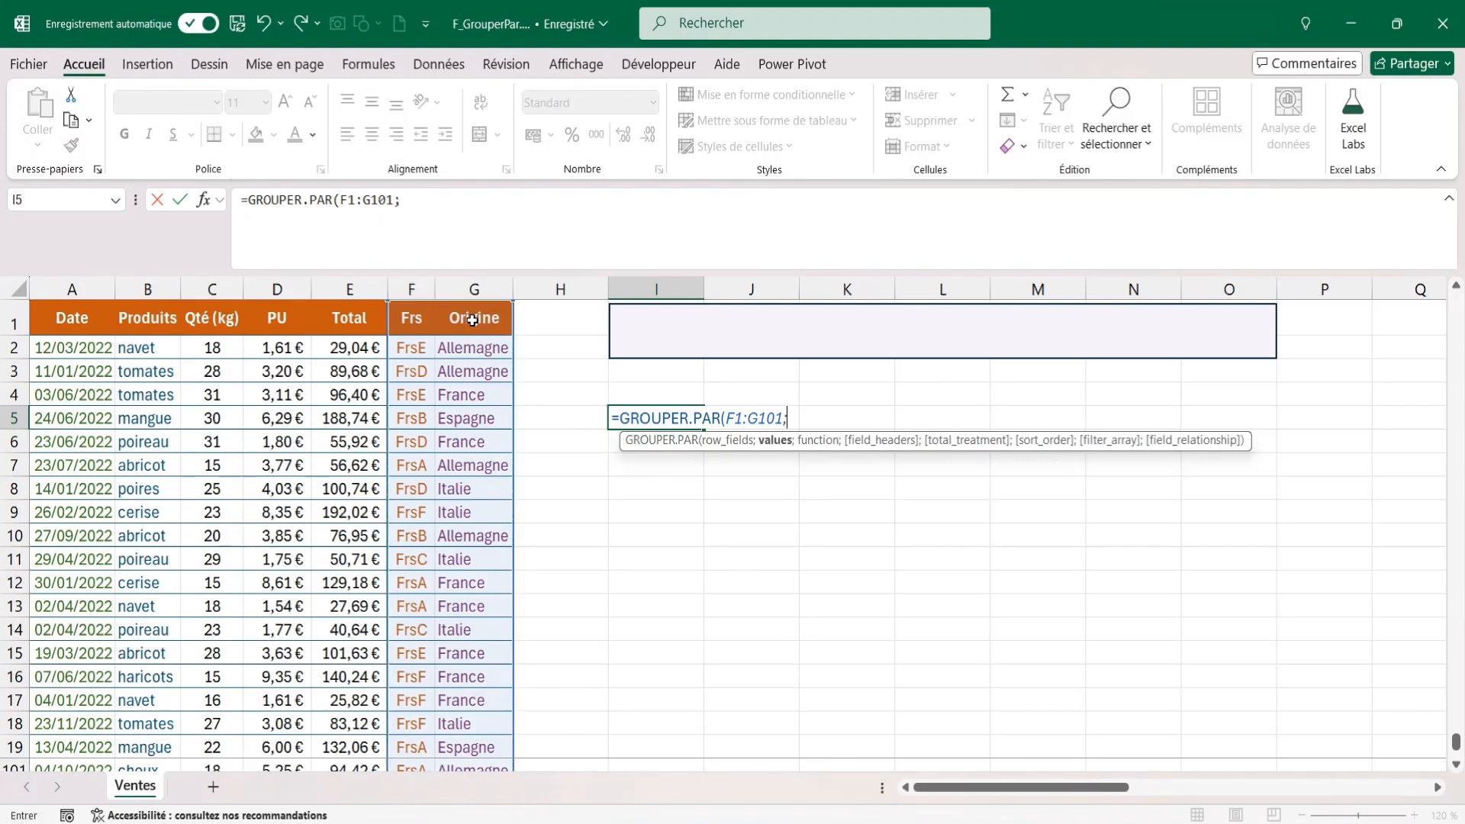
pyautogui.click(345, 319)
pyautogui.hotkey('ctrl', 'shift', 'Down')
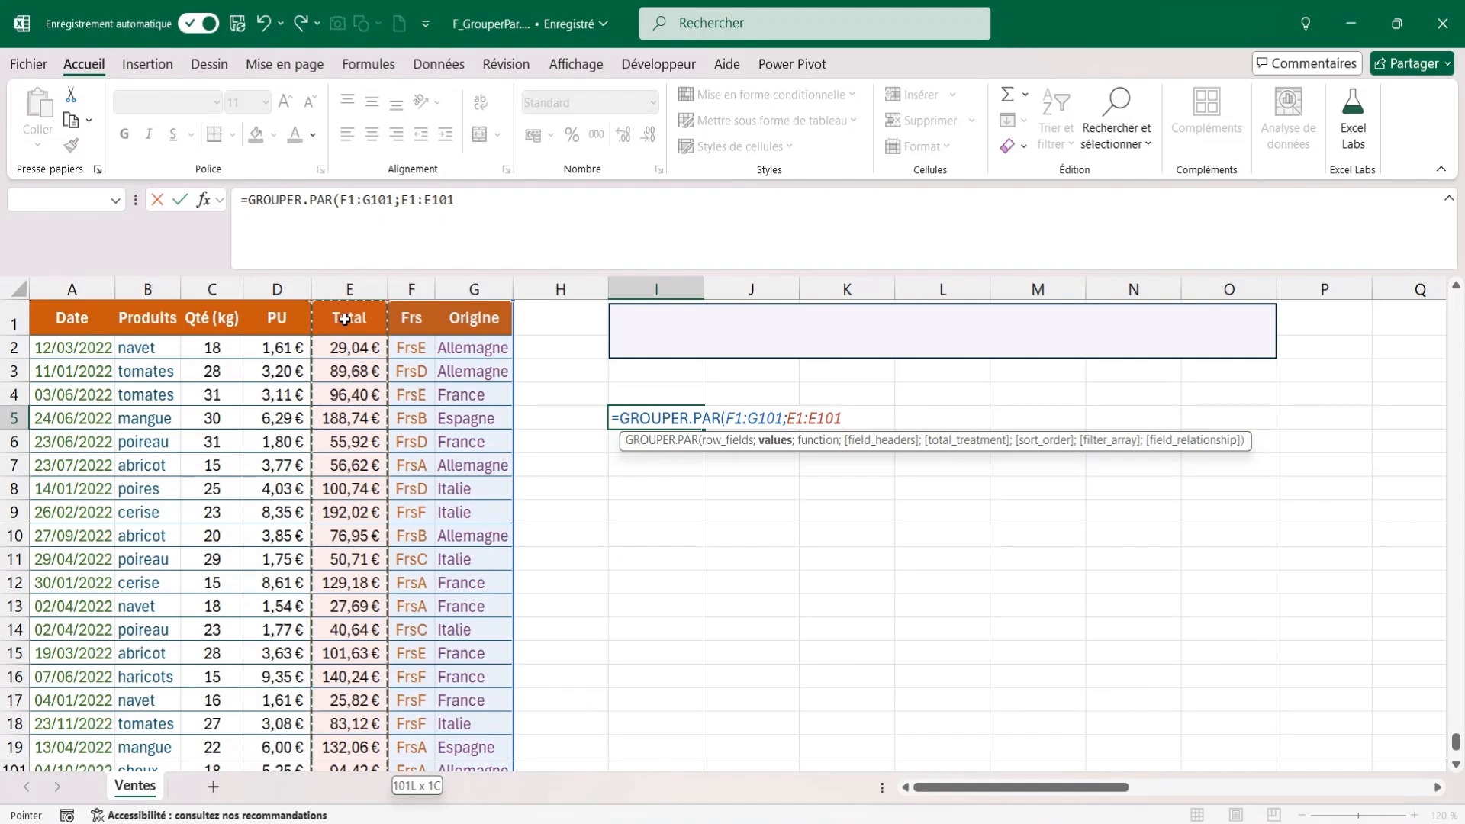
pyautogui.write(';E1:E101;')
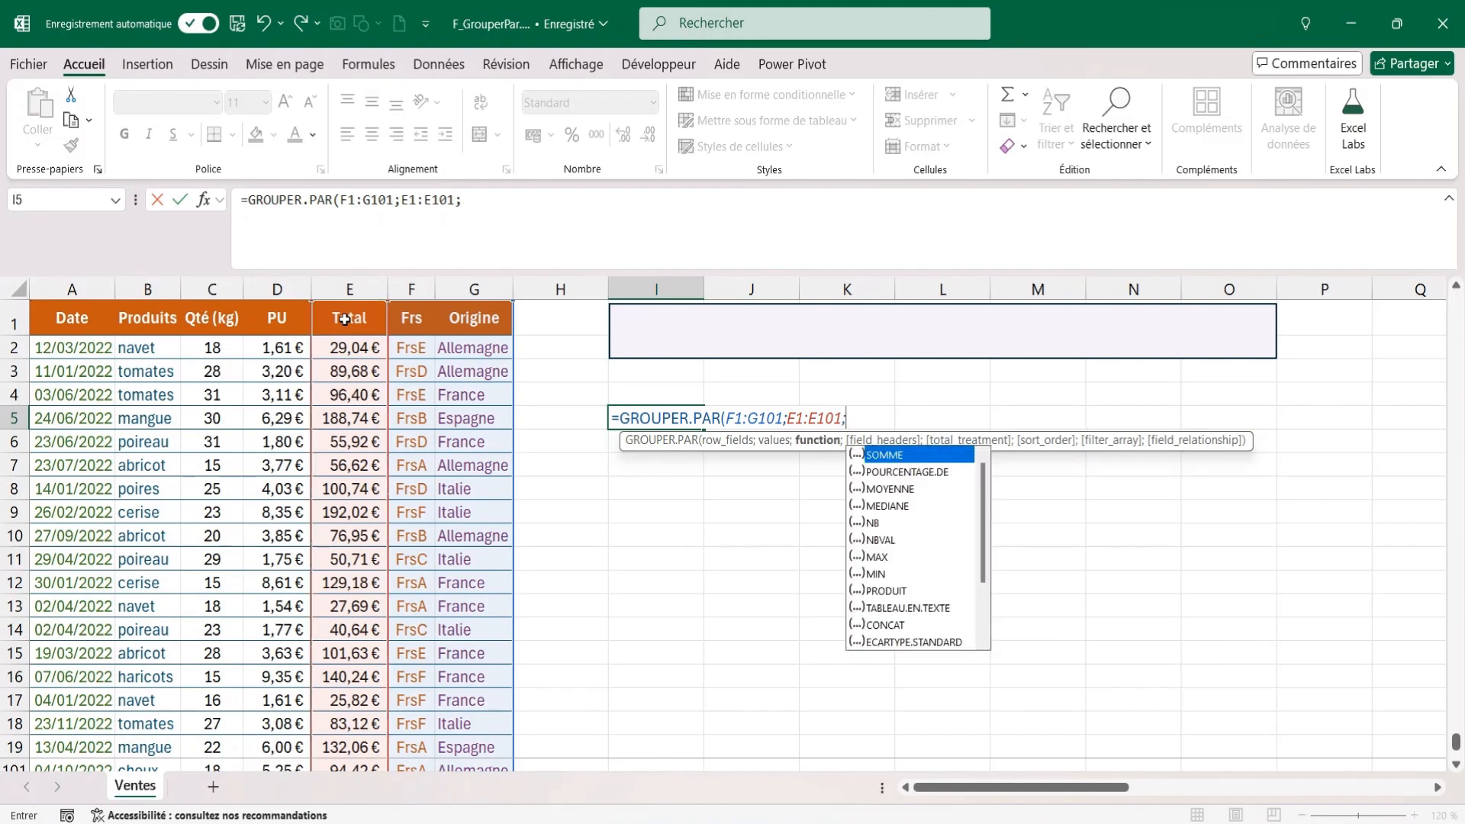
# Step: Enter SOMME as the aggregation function of the I5 formula and set field_headers to 3 (Oui et afficher)
pyautogui.write('somme')
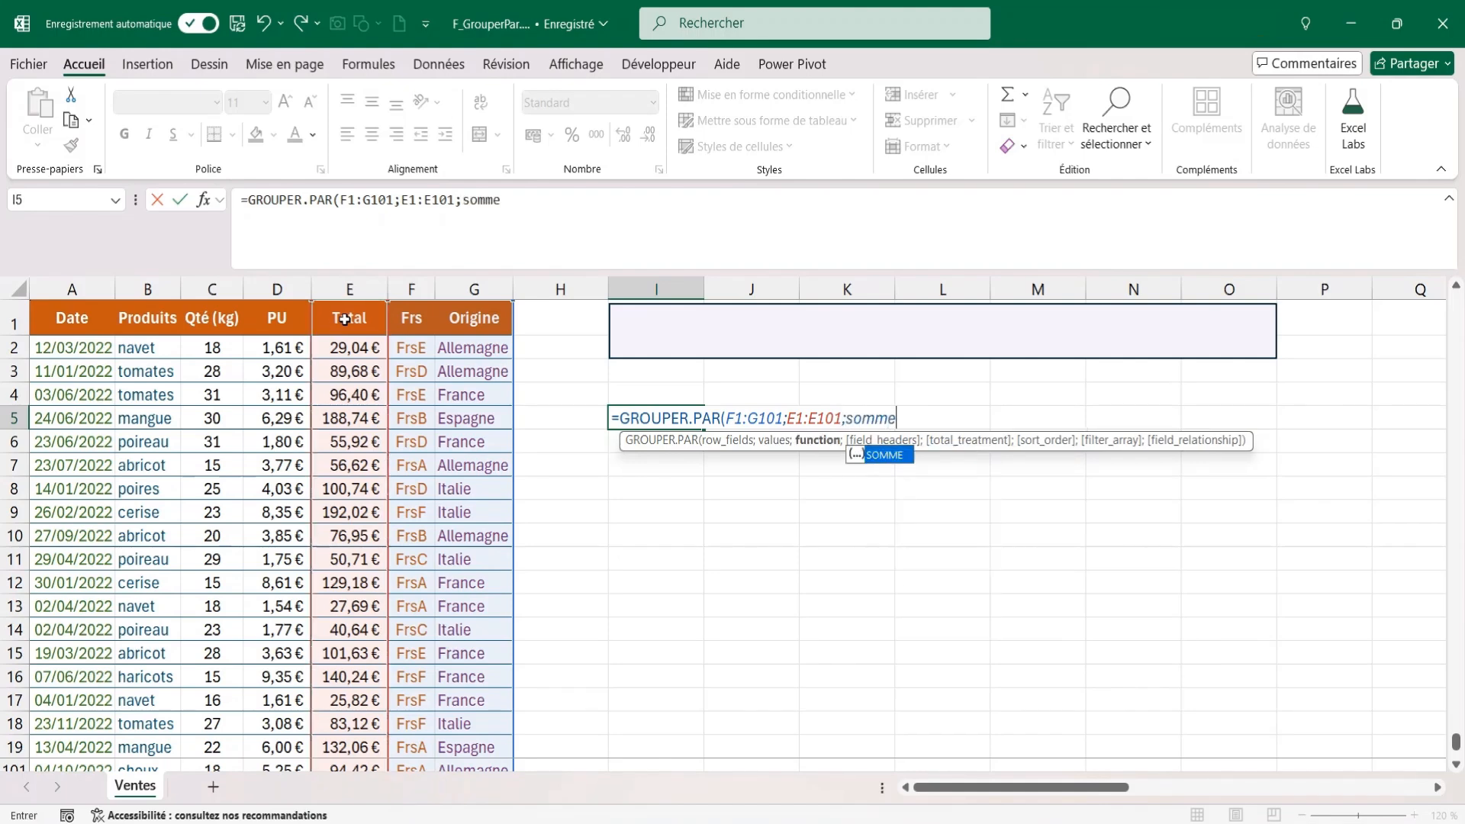
pyautogui.write(';')
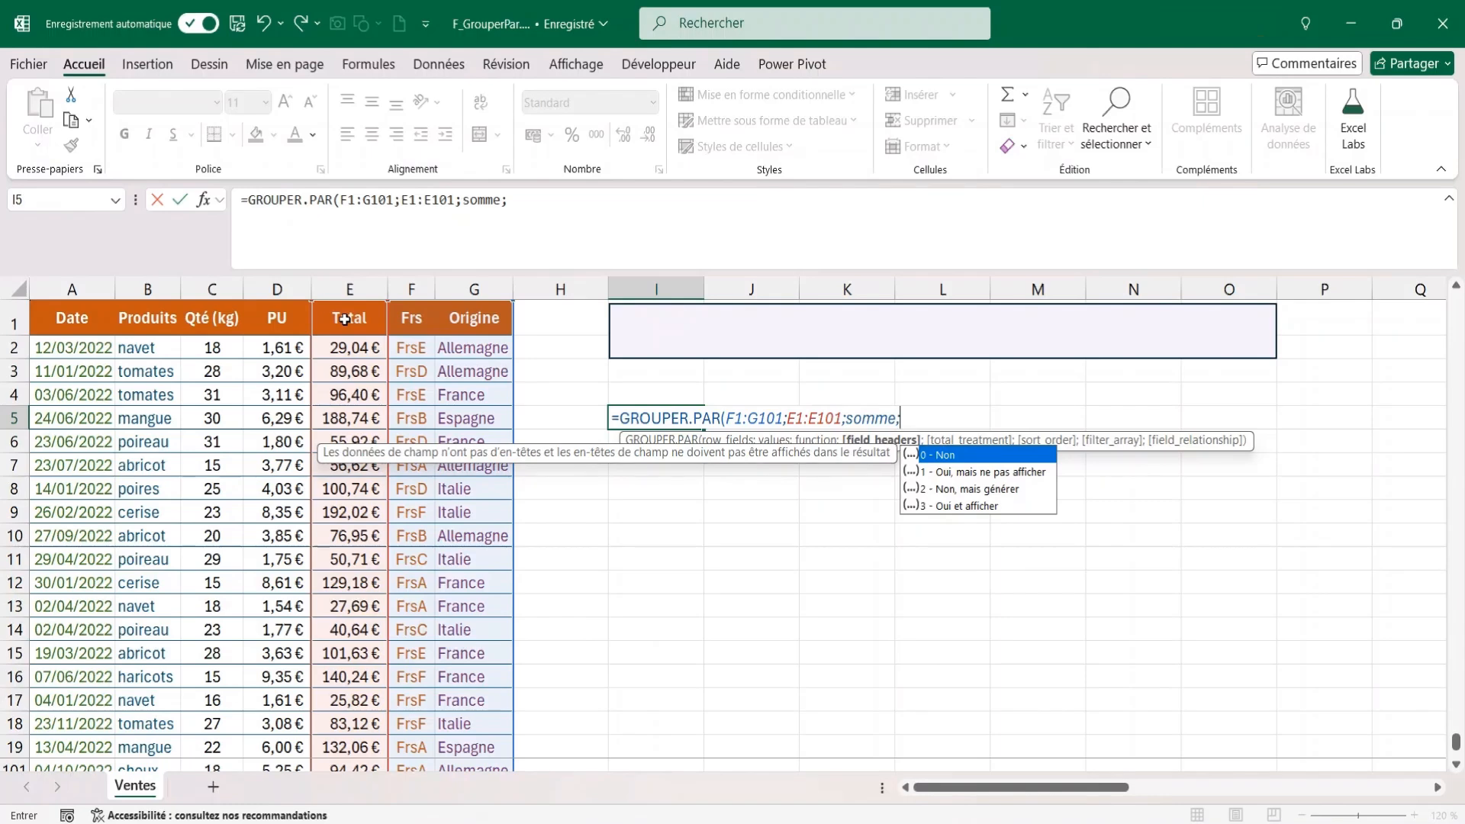
pyautogui.press('Down')
pyautogui.press('Down')
pyautogui.press('Down')
pyautogui.press('Tab')
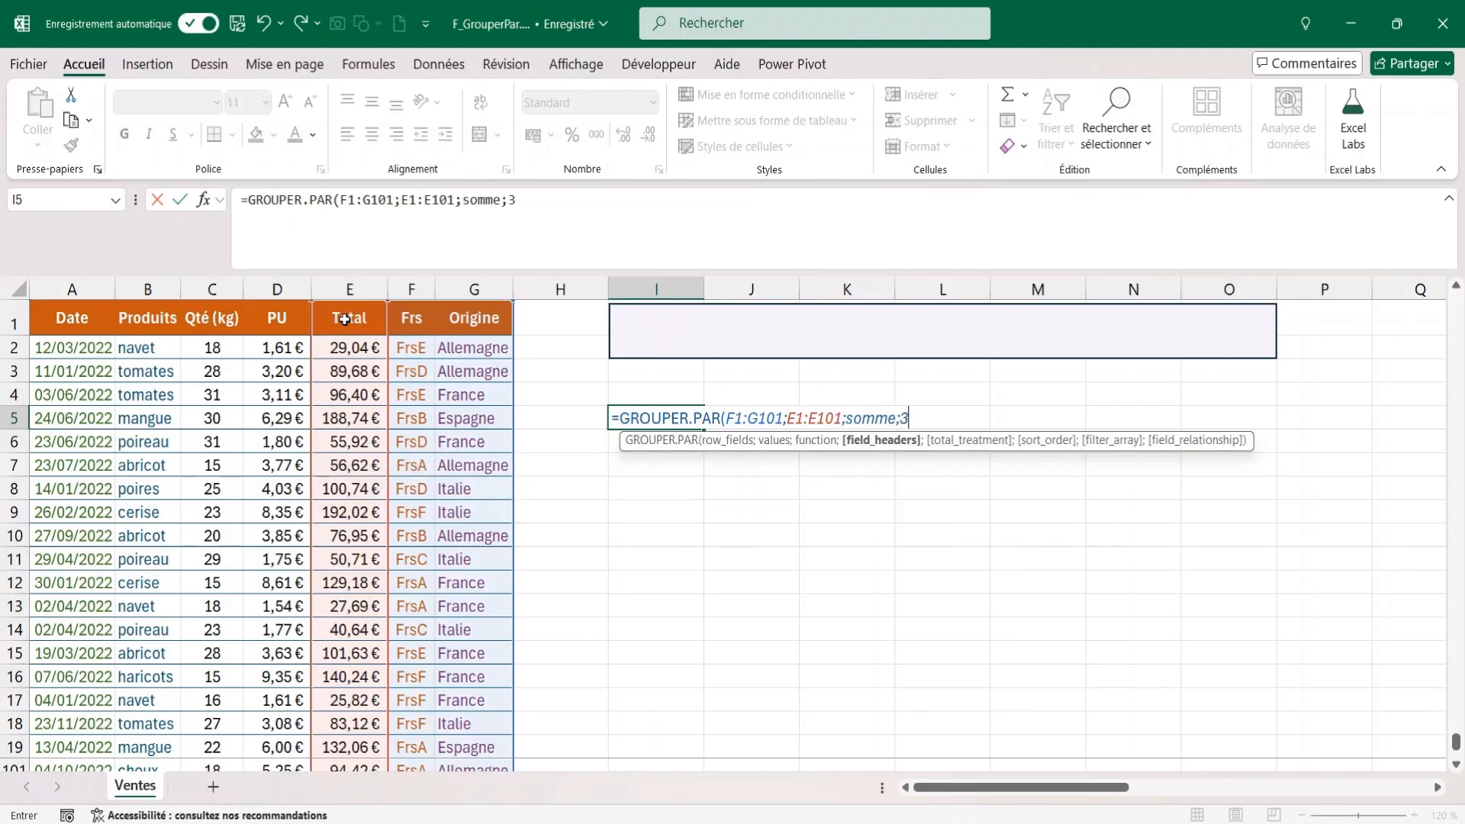
# Step: Set total_treatment to 0 (Aucun total) and sort_order to 1, validate the formula and reselect I5
pyautogui.write(';')
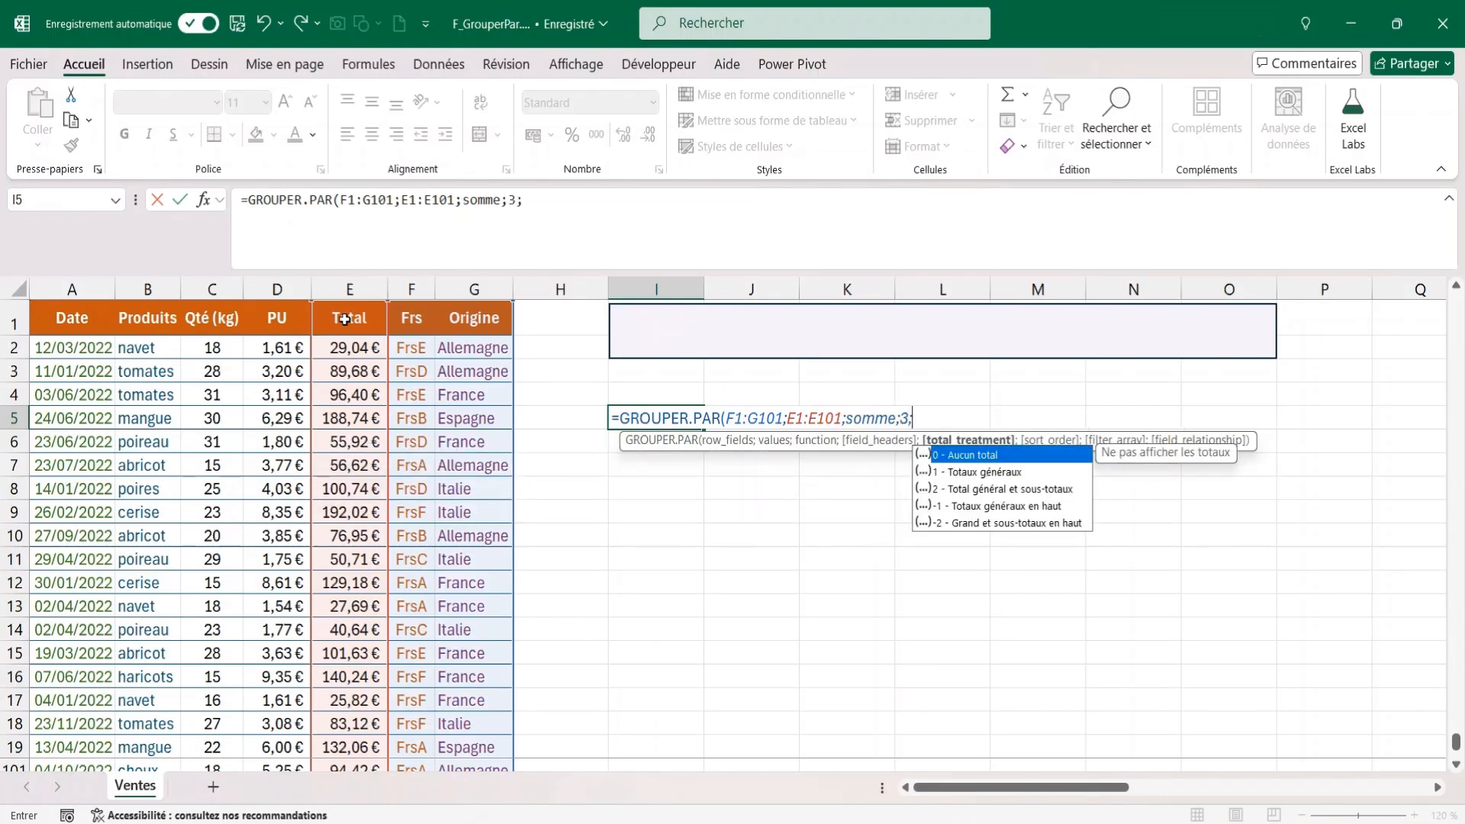
pyautogui.press('Tab')
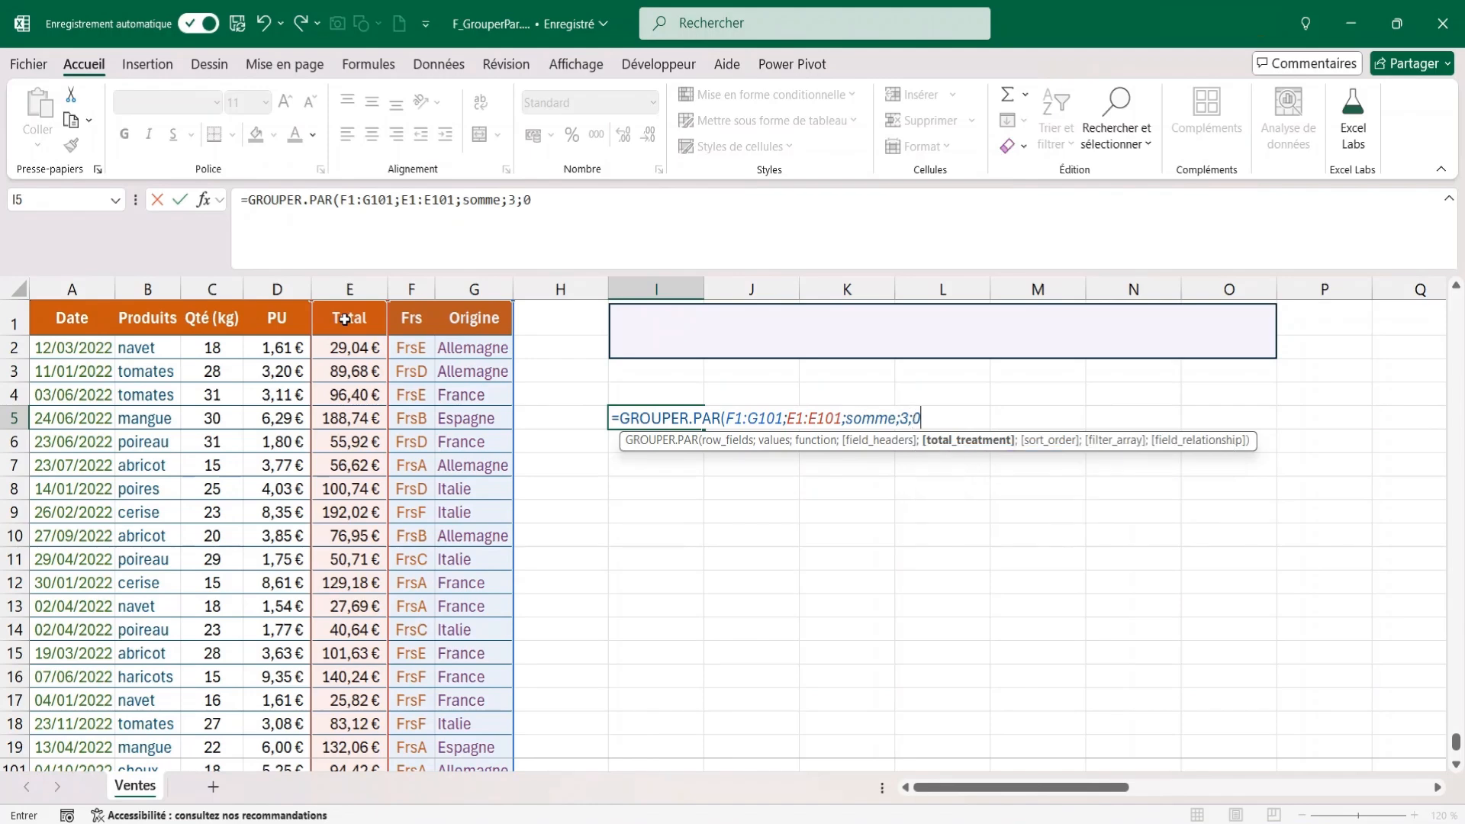
pyautogui.write(';')
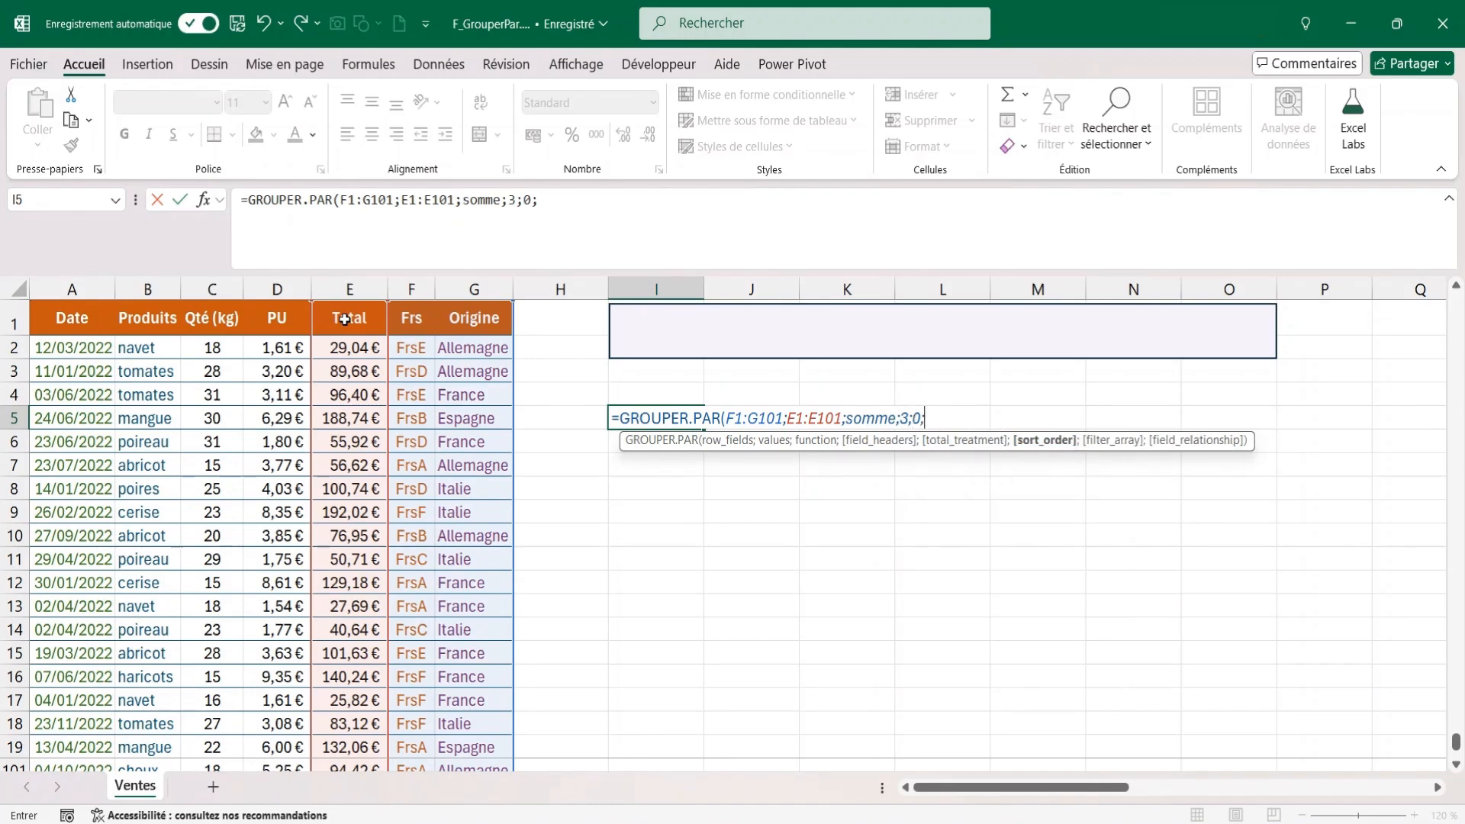
pyautogui.write('1')
pyautogui.press('Return')
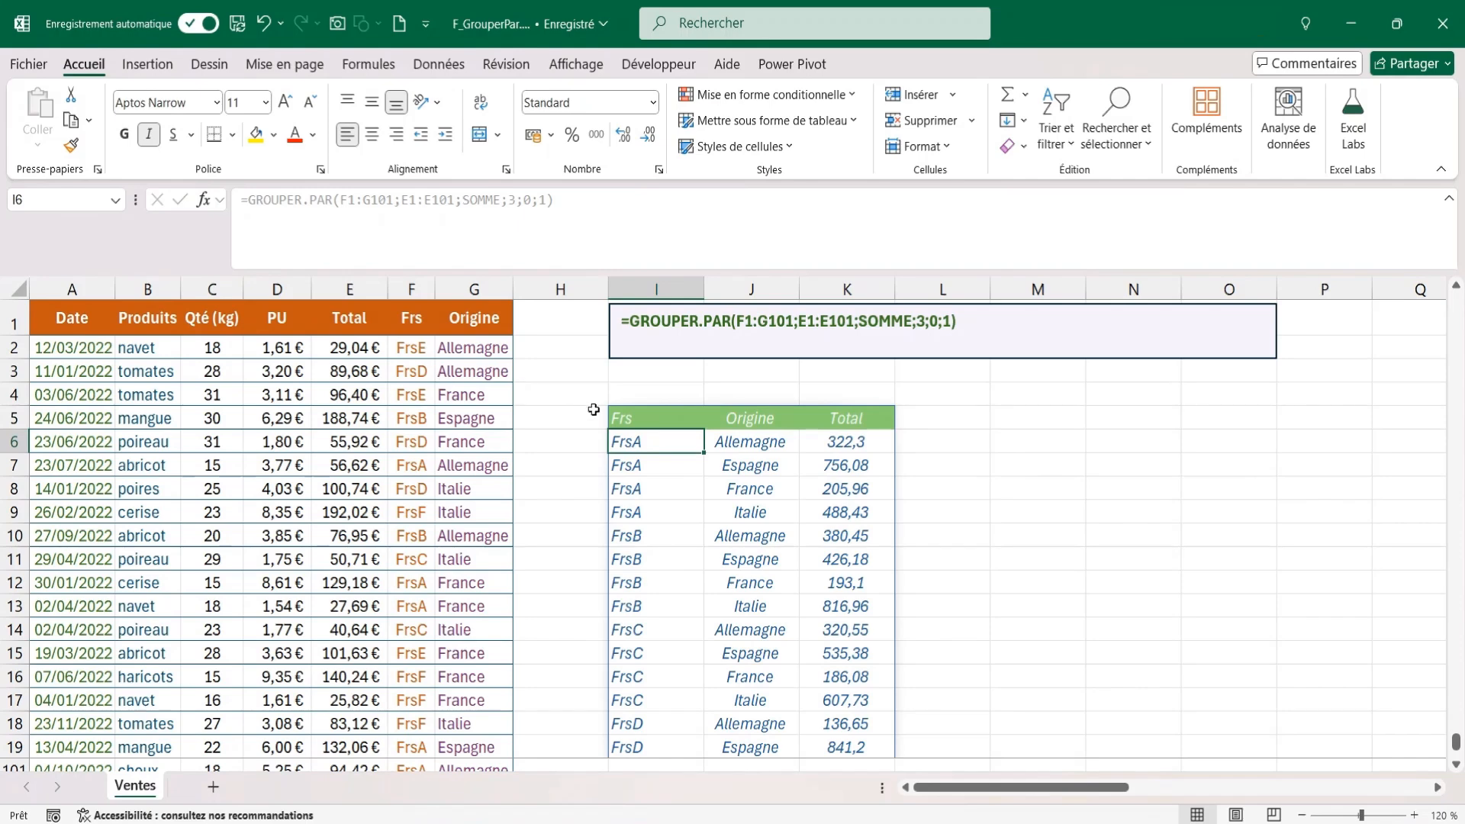
pyautogui.click(639, 419)
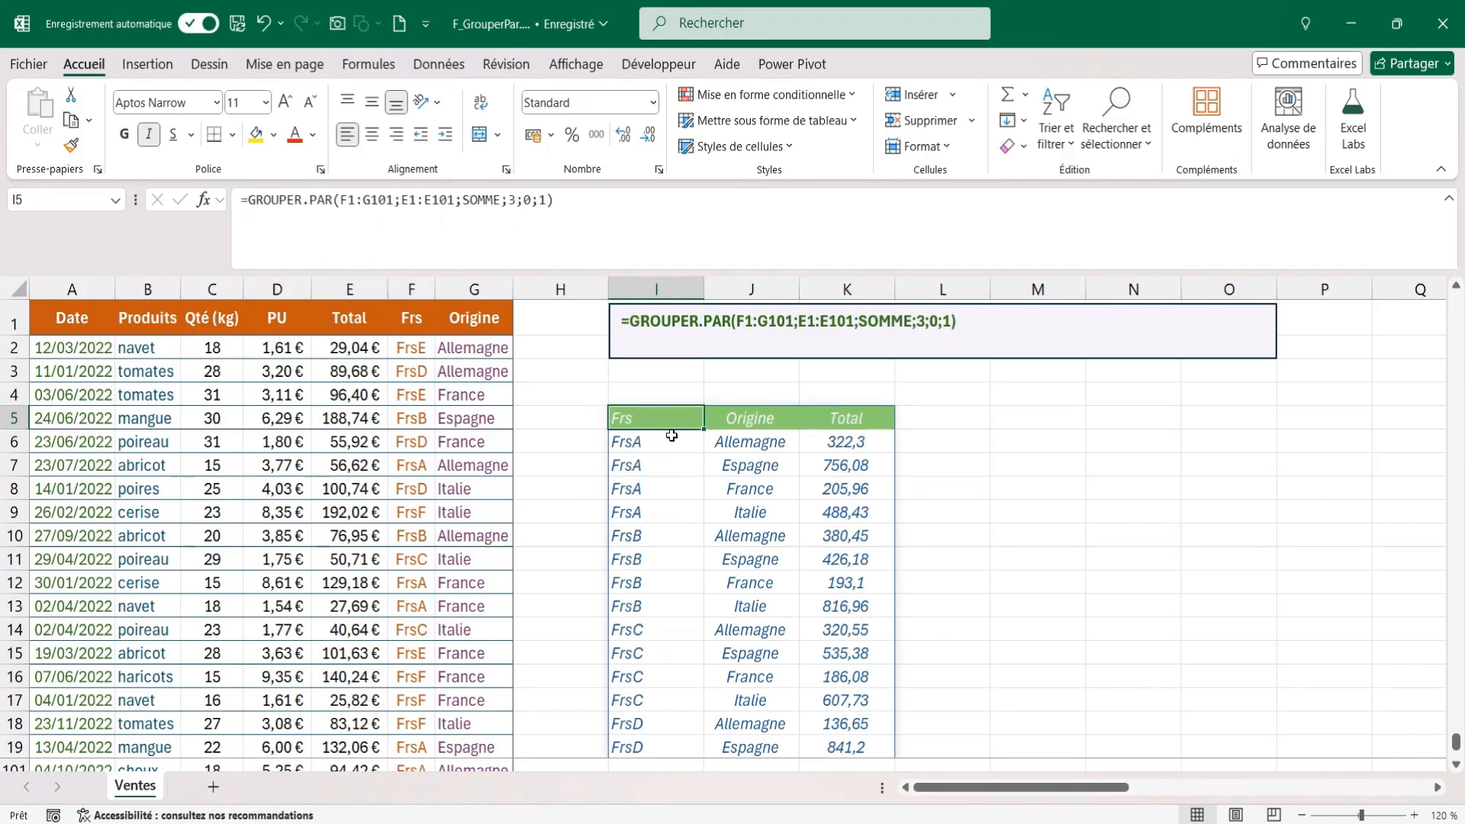
# Step: Set total_treatment in the I5 formula to 2 (Total général et sous-totaux), validate it and check the supplier subtotals
pyautogui.click(530, 200)
pyautogui.press('BackSpace')
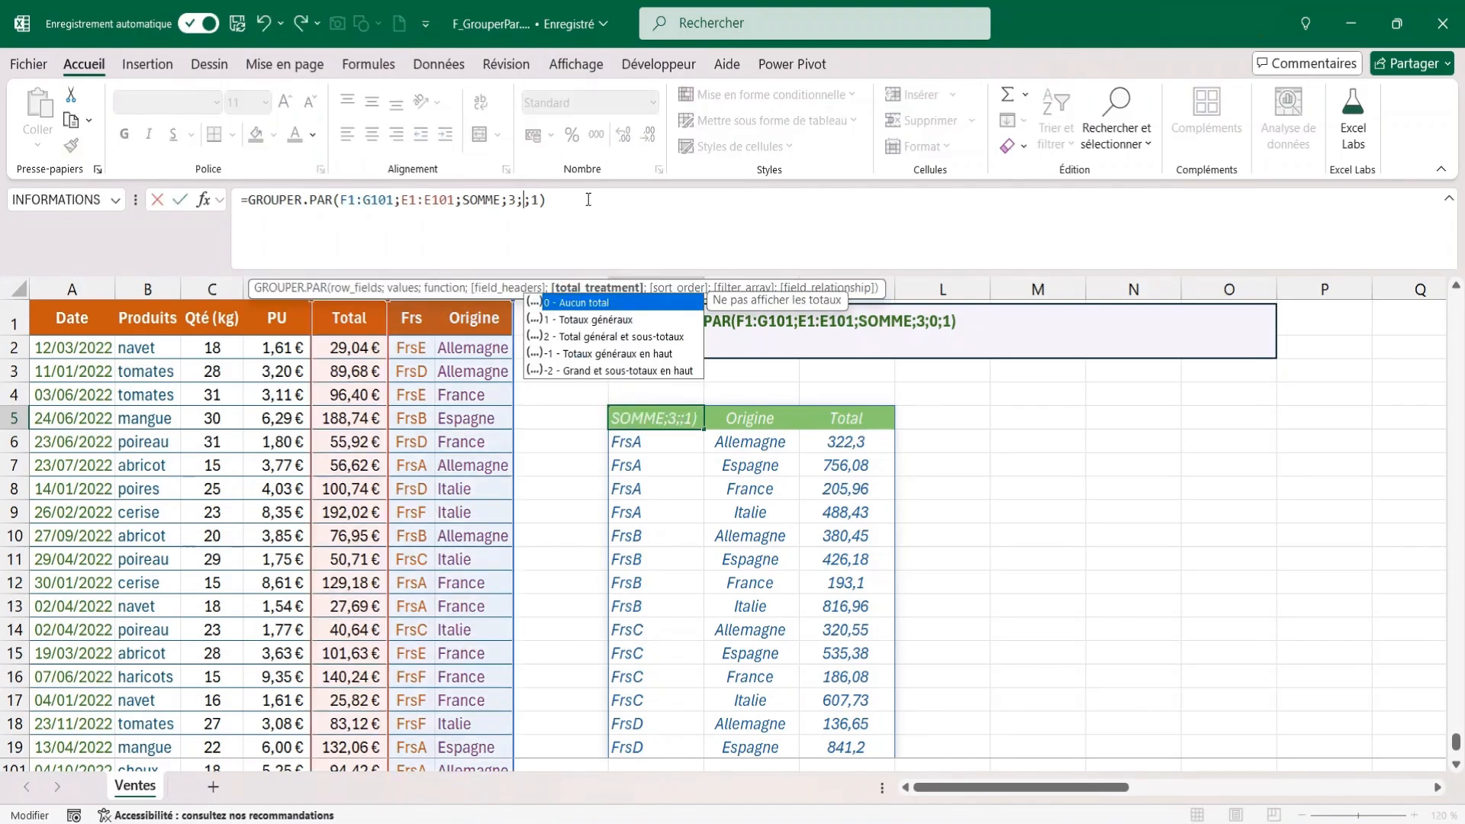
pyautogui.press('Down')
pyautogui.press('Down')
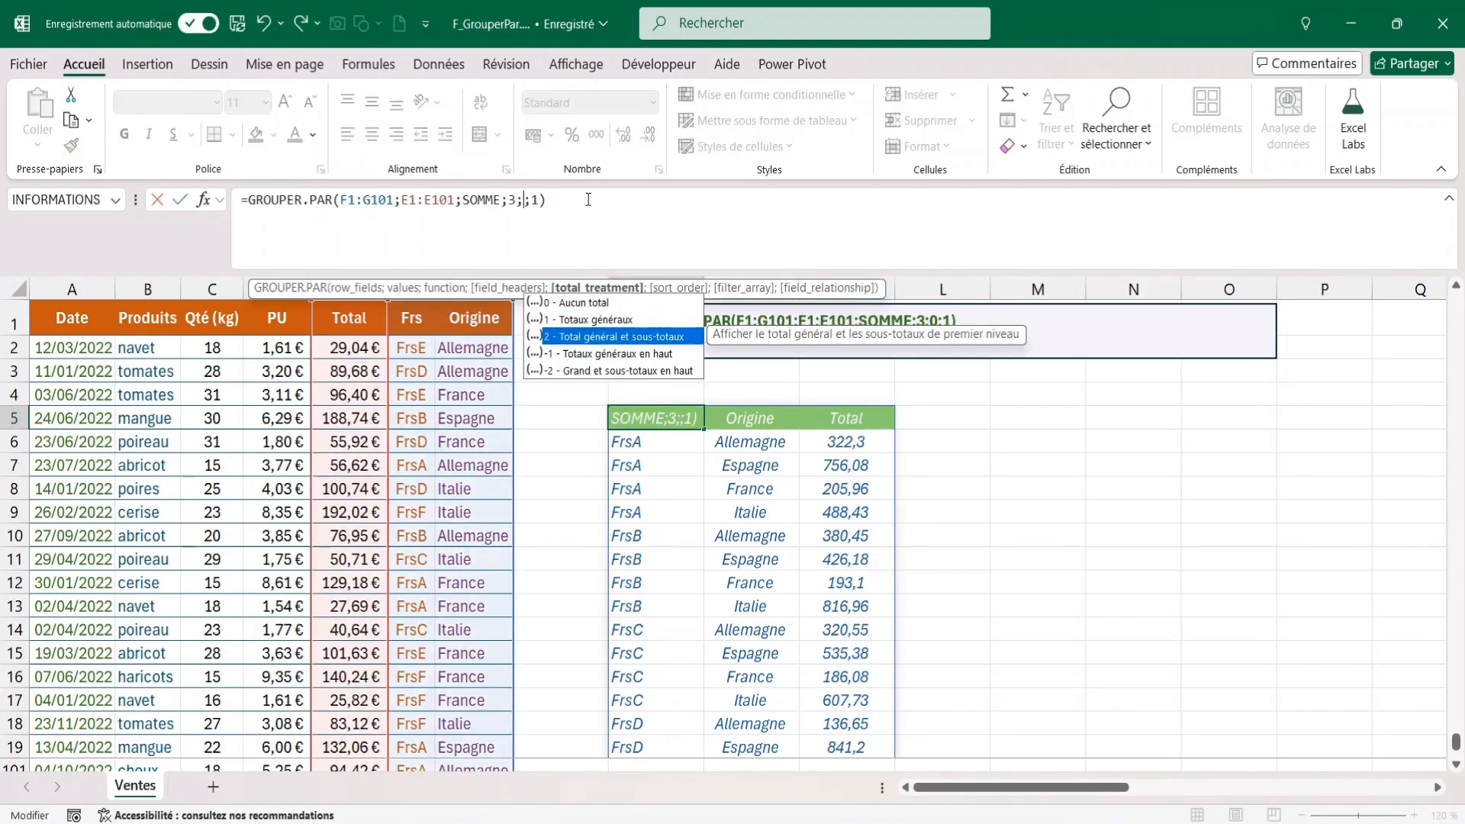
pyautogui.press('Tab')
pyautogui.press('Return')
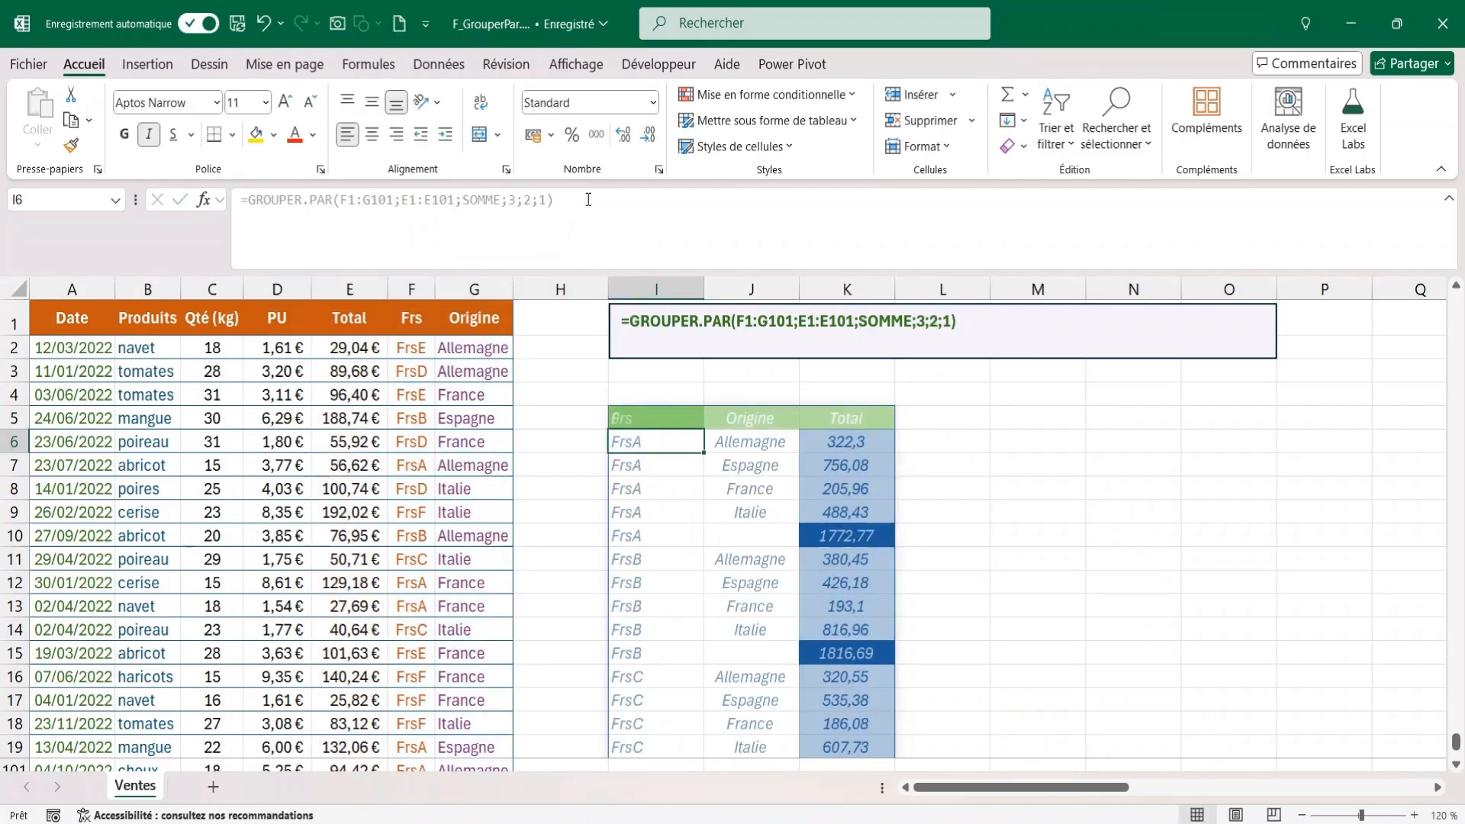
pyautogui.click(848, 537)
pyautogui.click(651, 535)
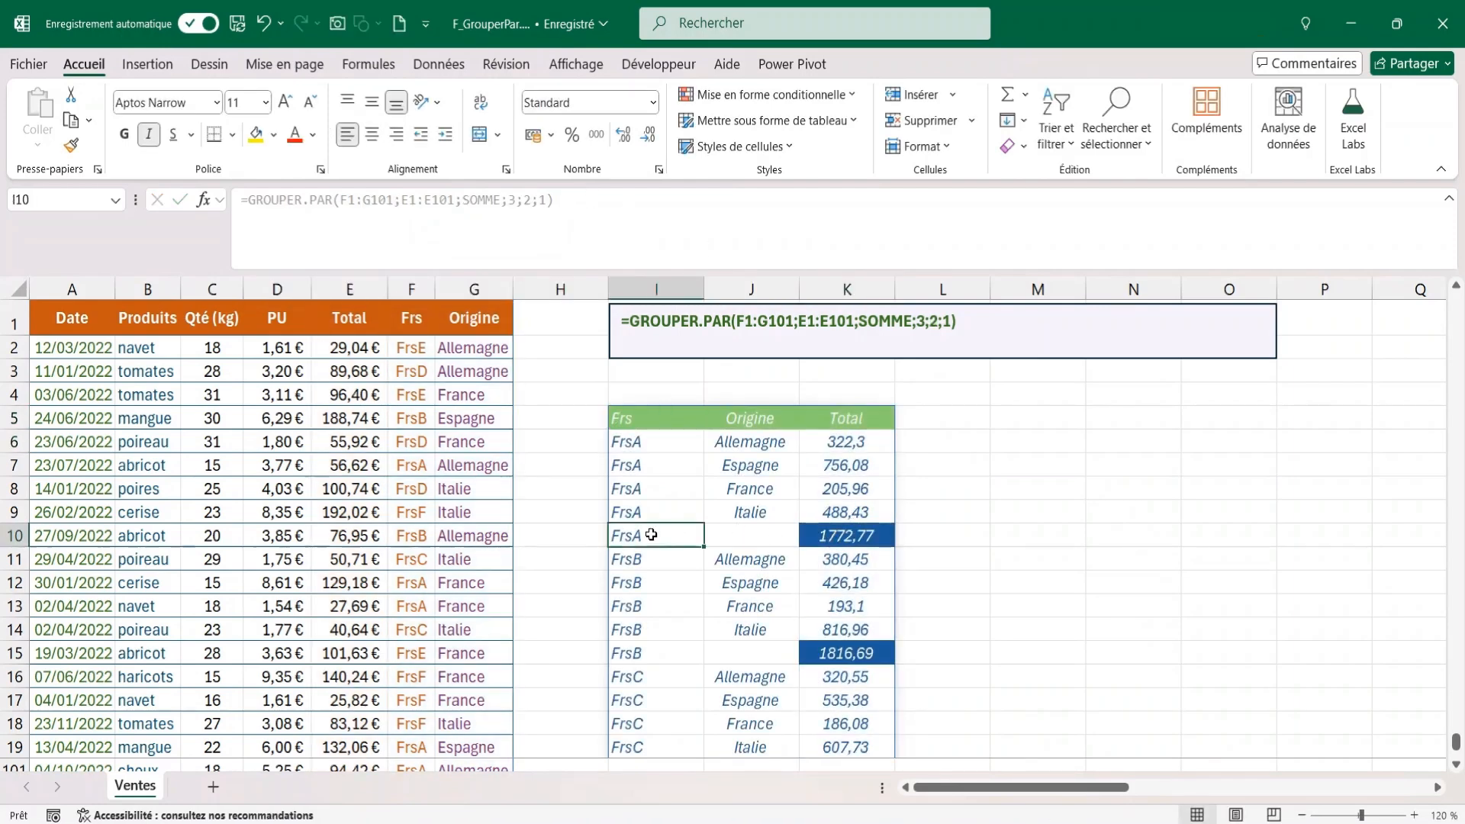
pyautogui.click(844, 651)
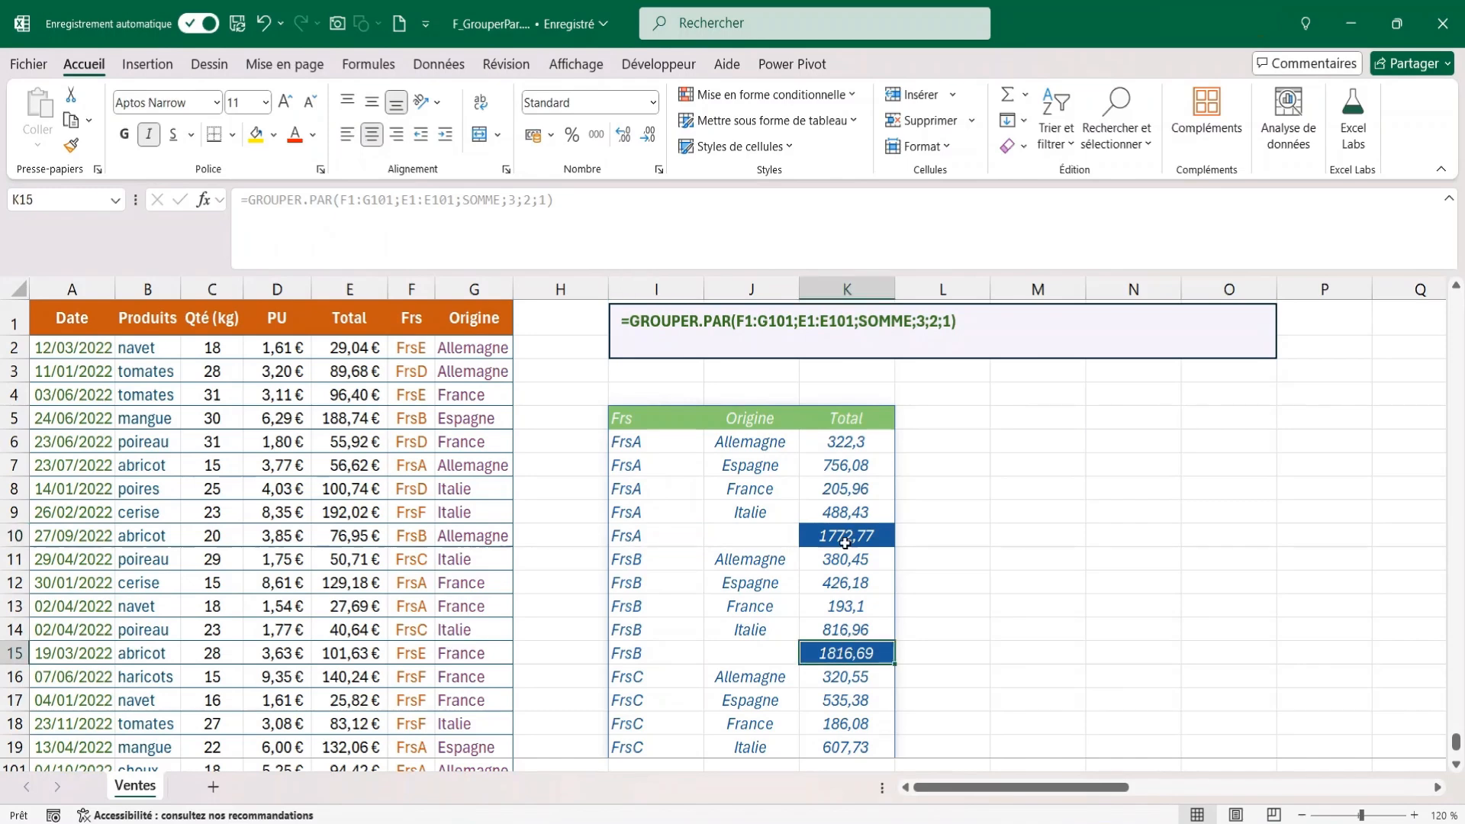
# Step: Set sort_order in the I5 formula to -3, validate it and check the order of the supplier subtotals
pyautogui.click(629, 420)
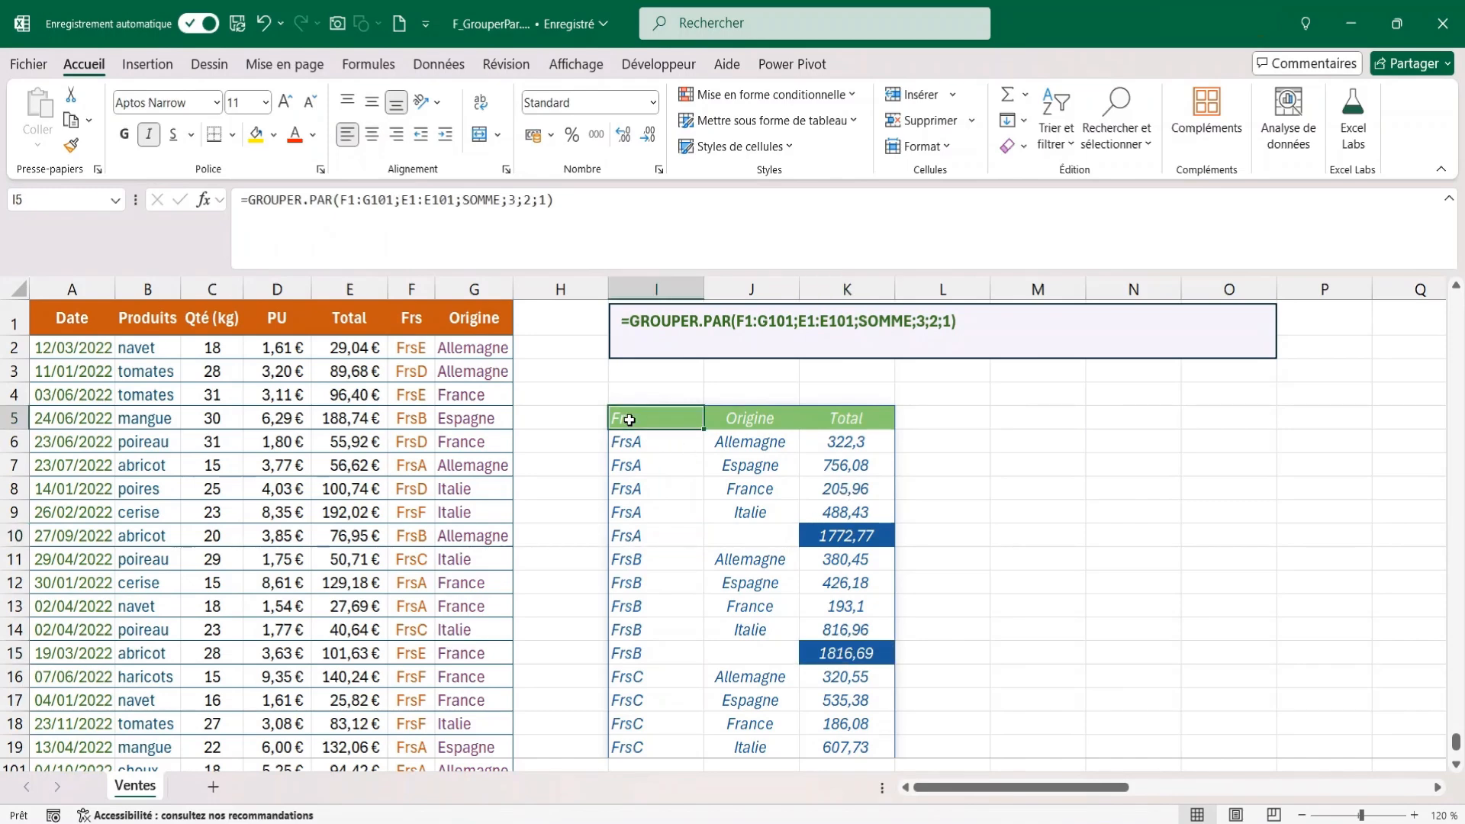
pyautogui.click(546, 200)
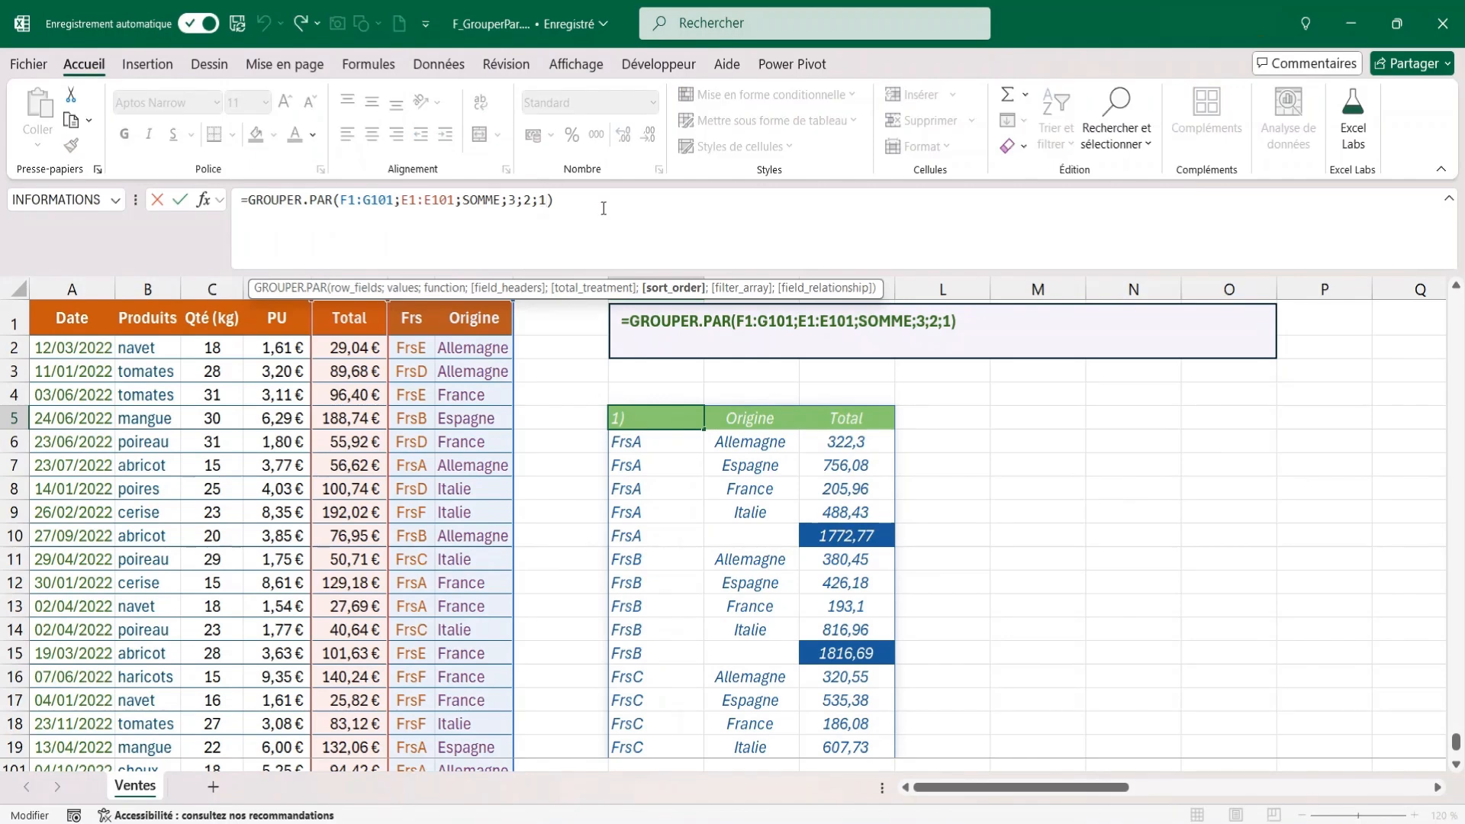
pyautogui.press('BackSpace')
pyautogui.write('-')
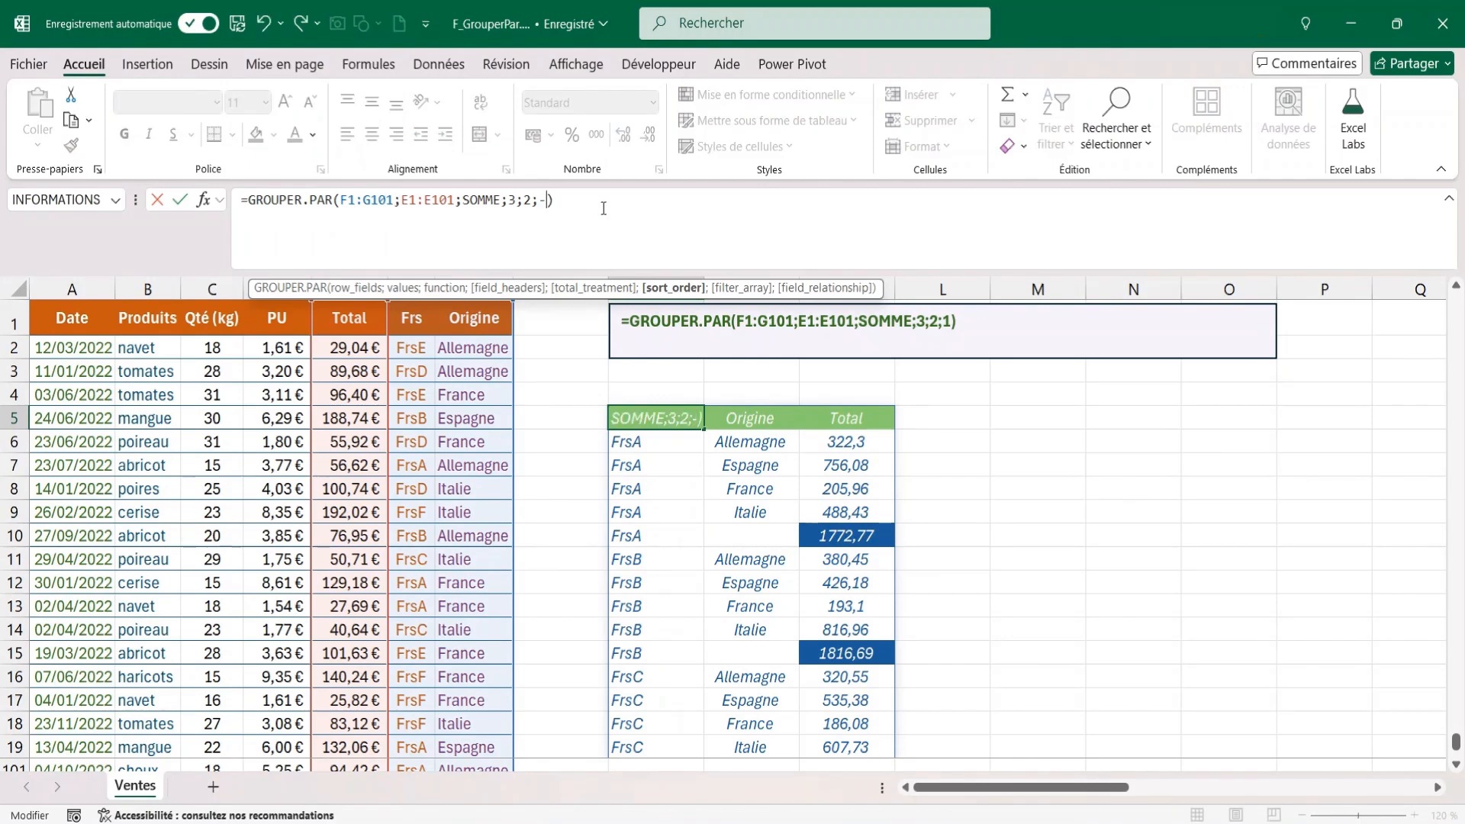
pyautogui.write('3')
pyautogui.press('Return')
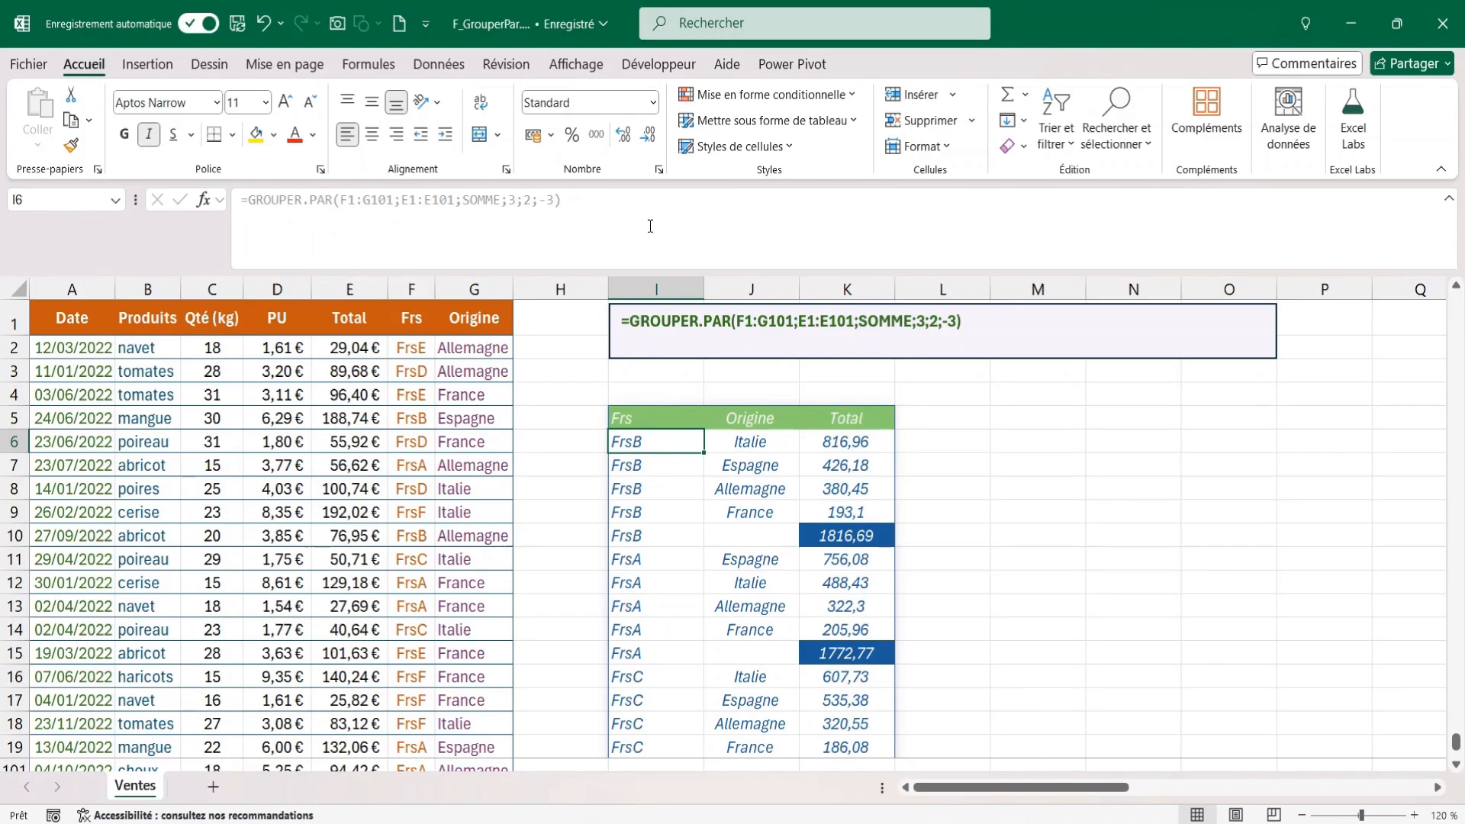
pyautogui.click(849, 536)
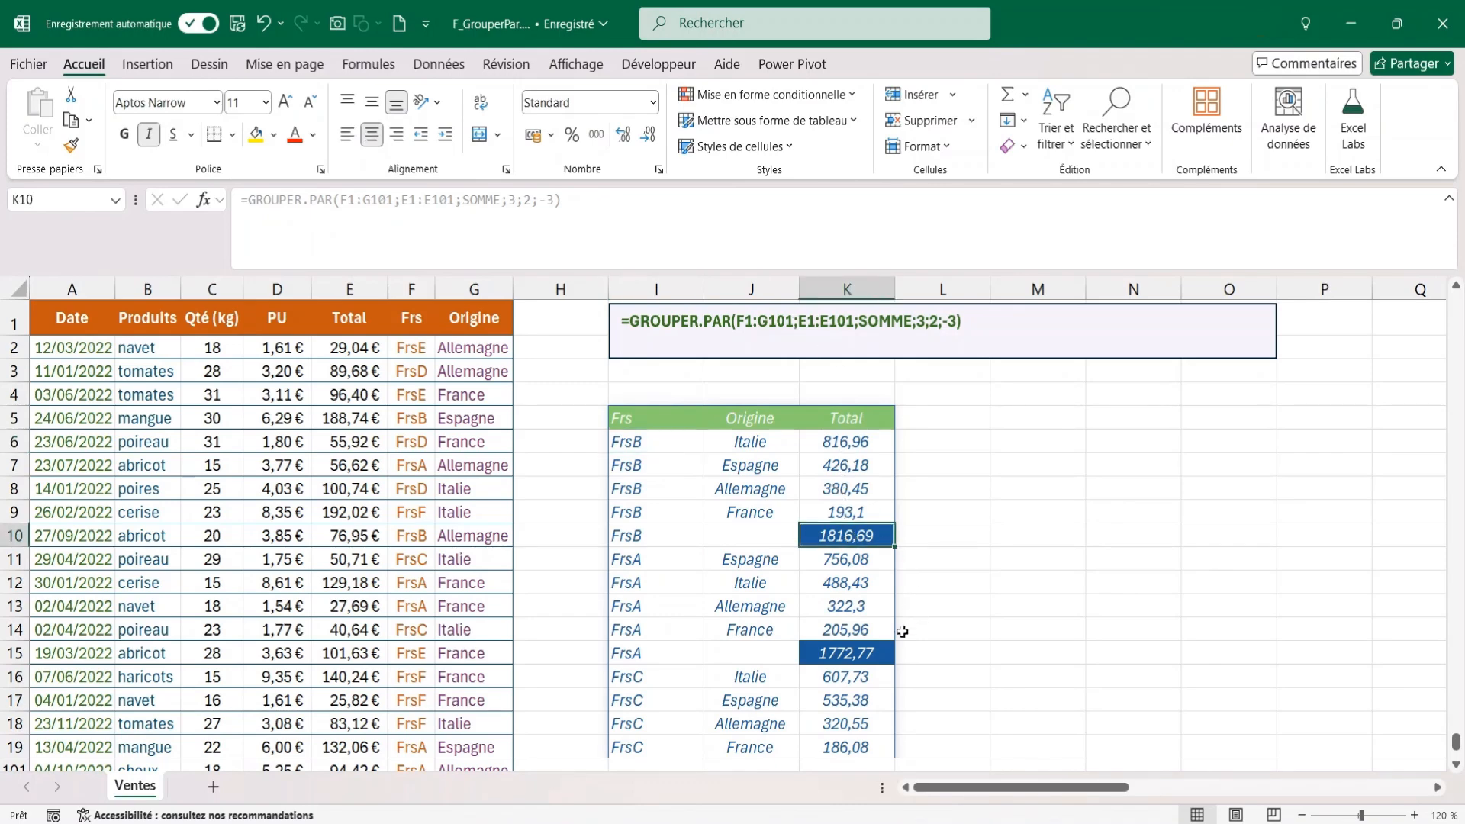
pyautogui.click(863, 654)
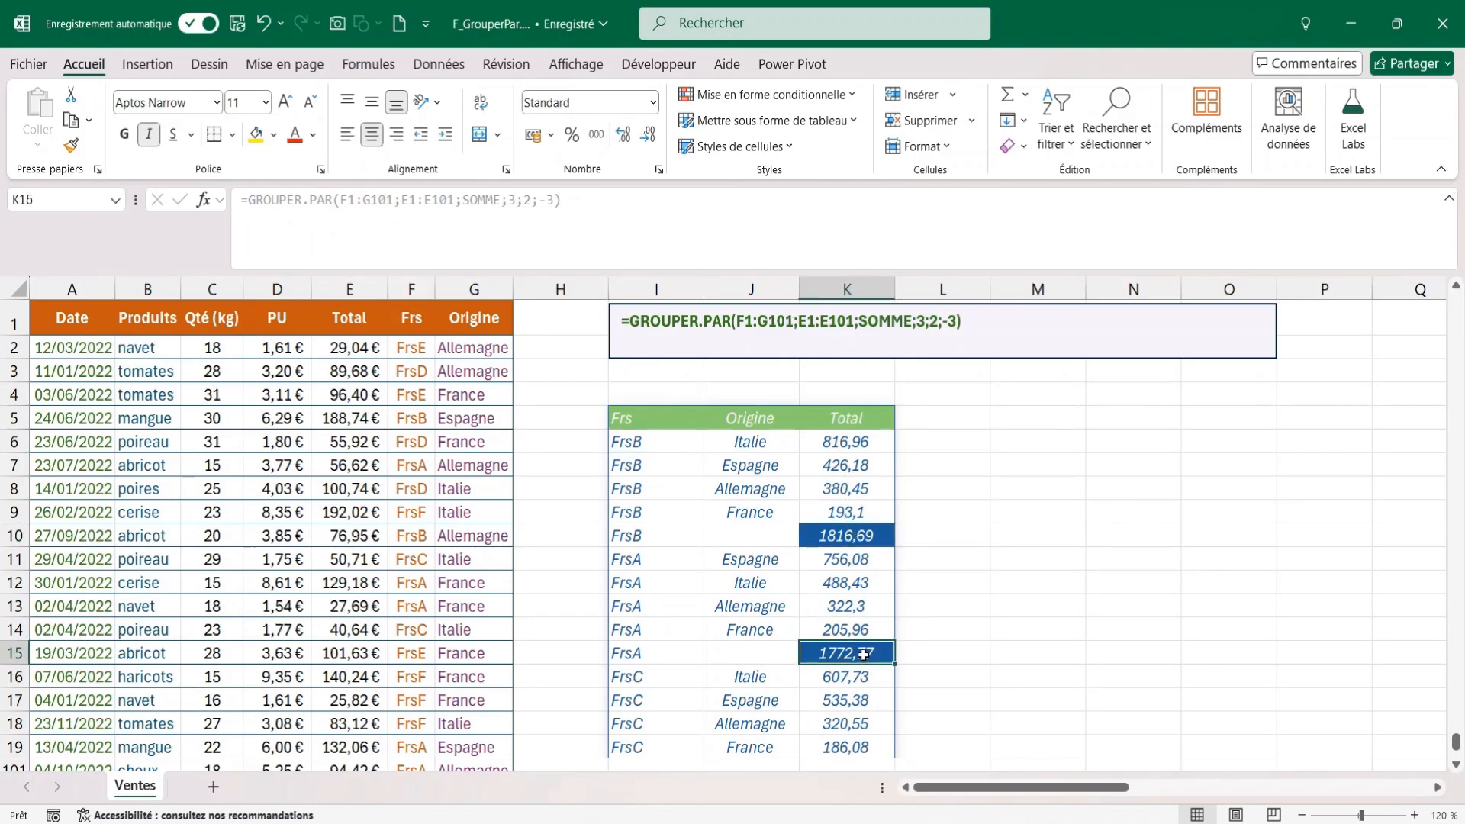
# Step: Change the function argument of the I5 formula to ASSEMB.H(SOMME;MAX;MIN) and validate it
pyautogui.click(648, 424)
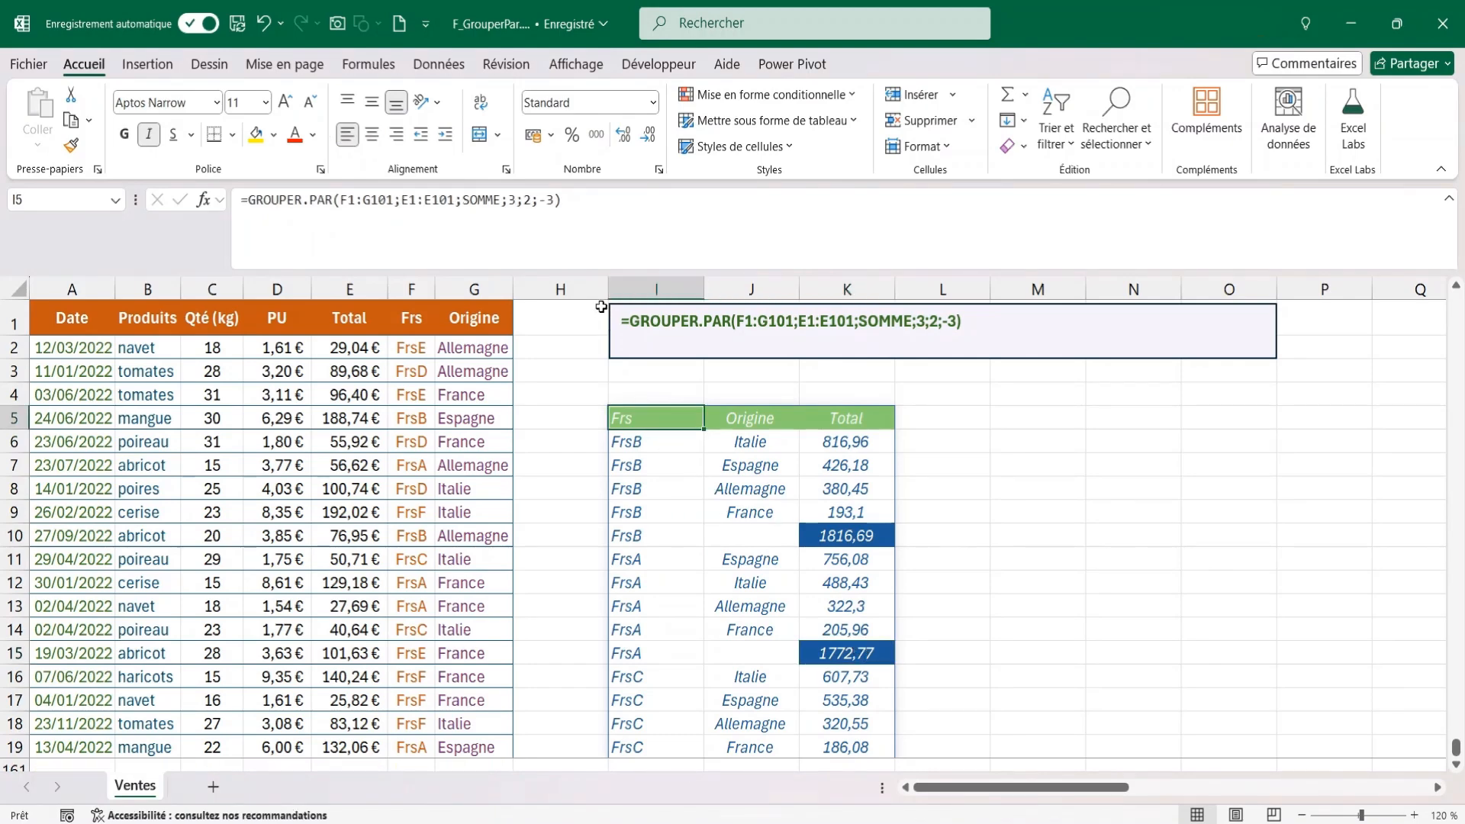
pyautogui.click(467, 199)
pyautogui.write('asse')
pyautogui.write('mb')
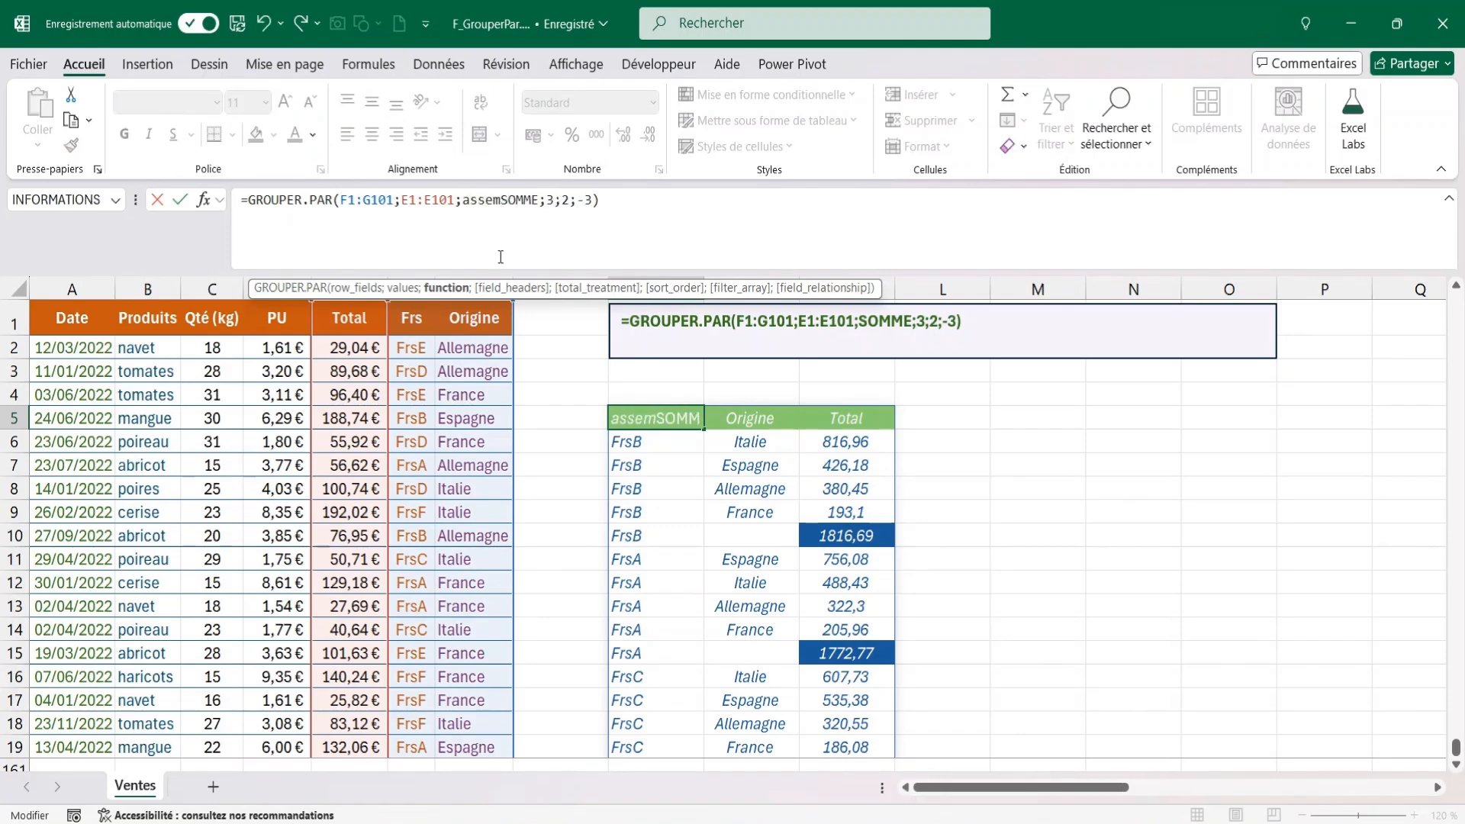
pyautogui.write('.h(')
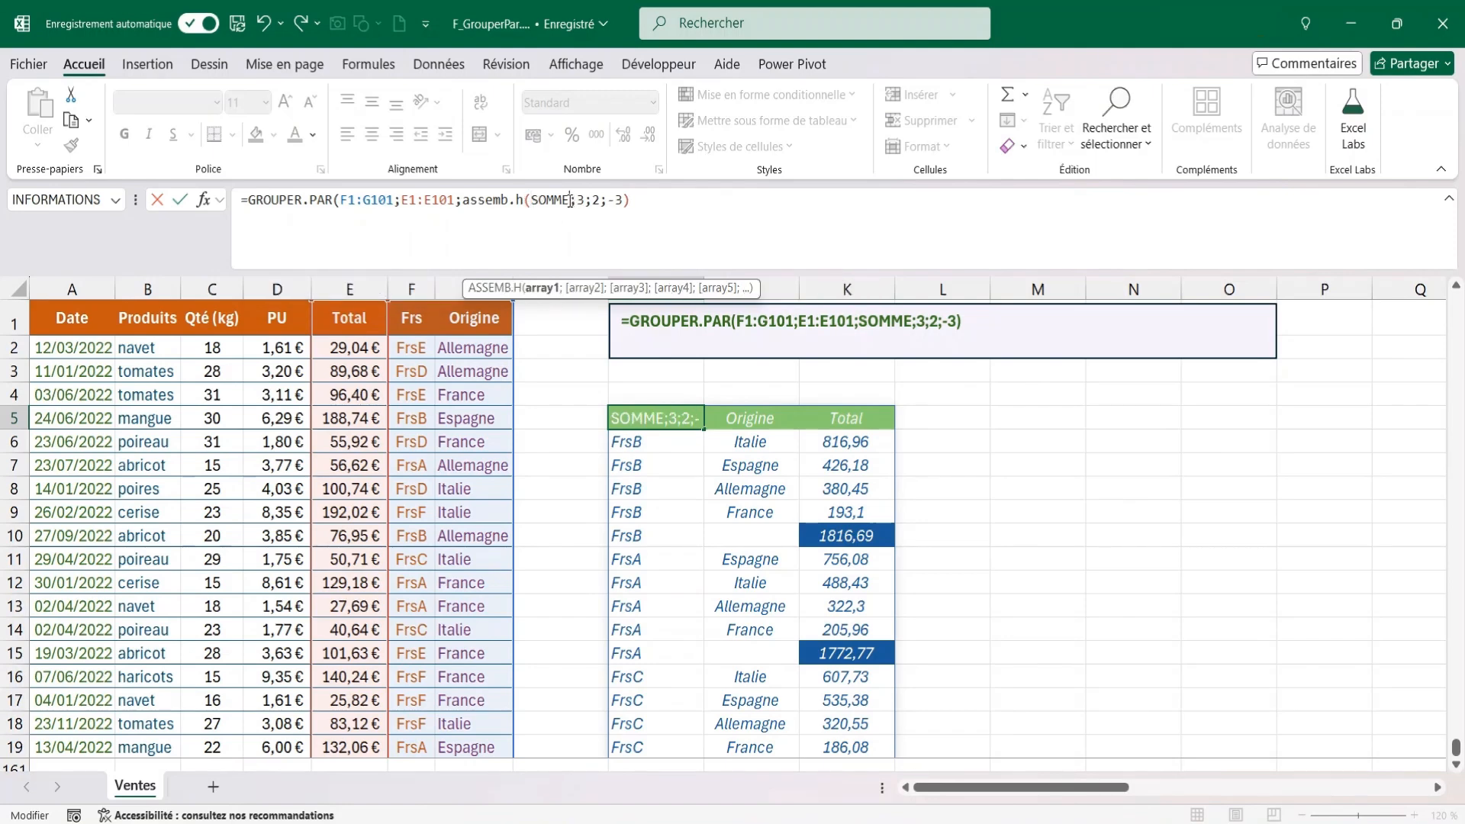
pyautogui.write(')')
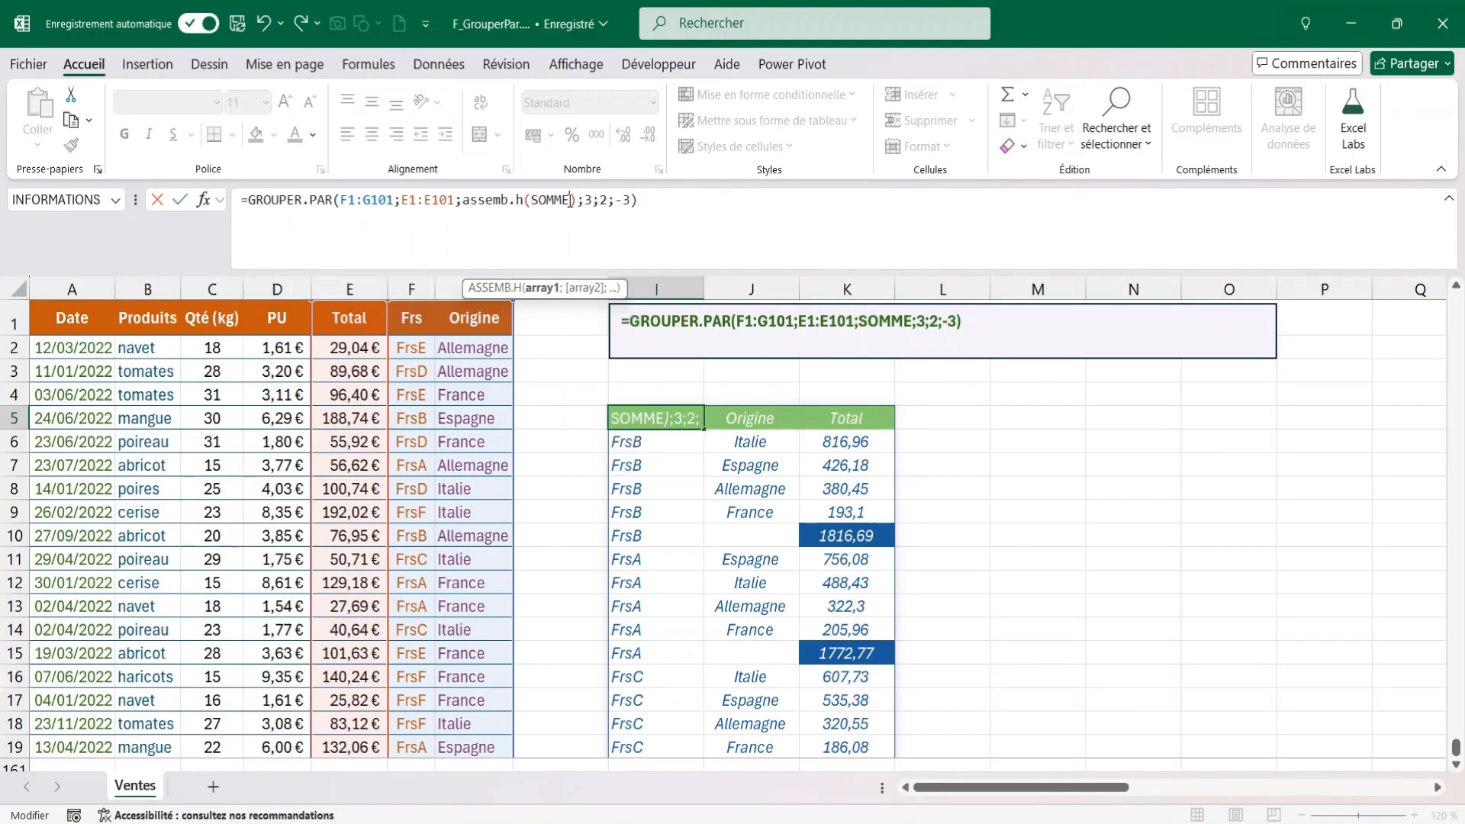
pyautogui.write(';')
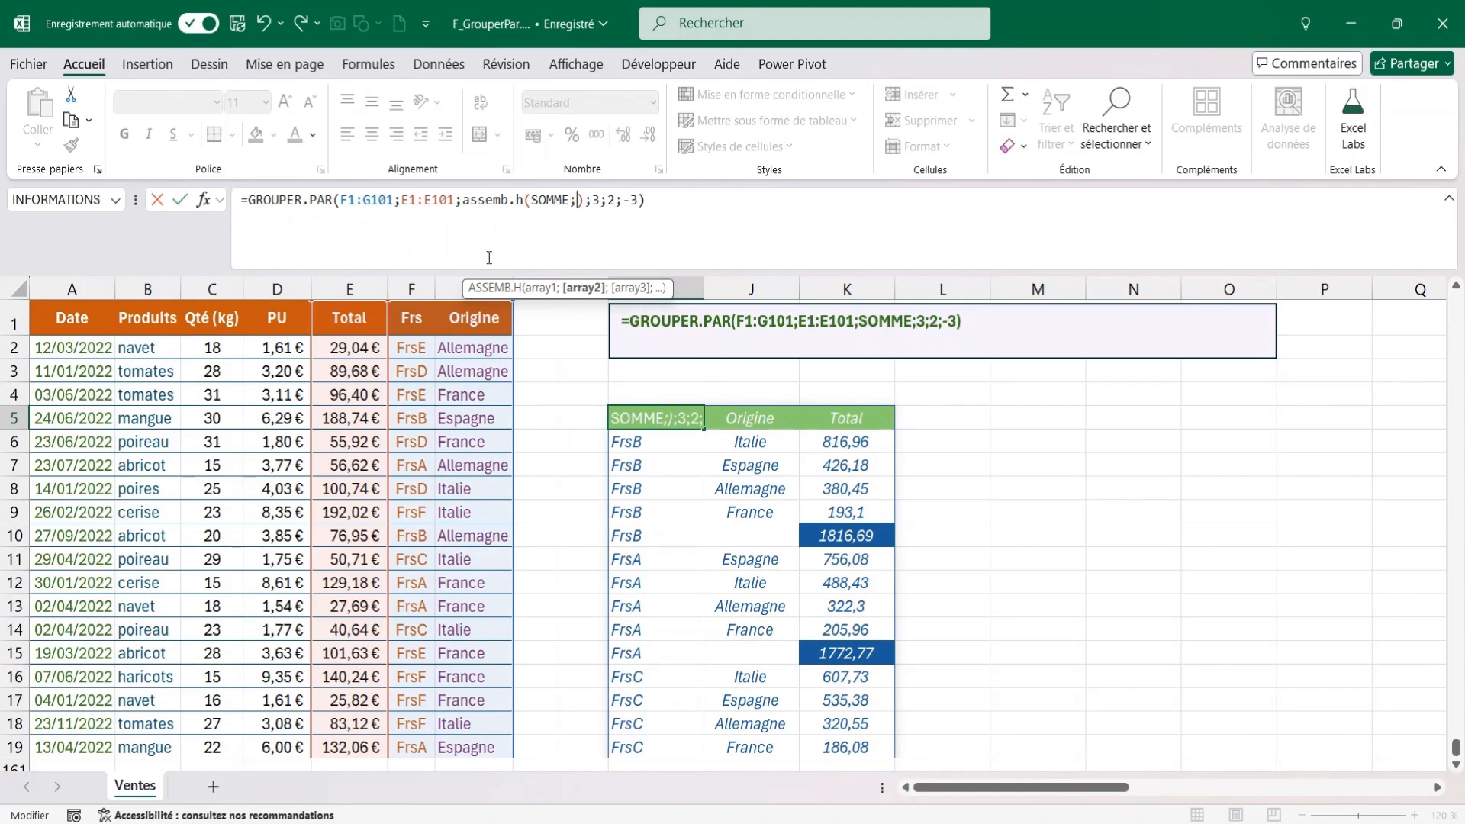
pyautogui.write('max')
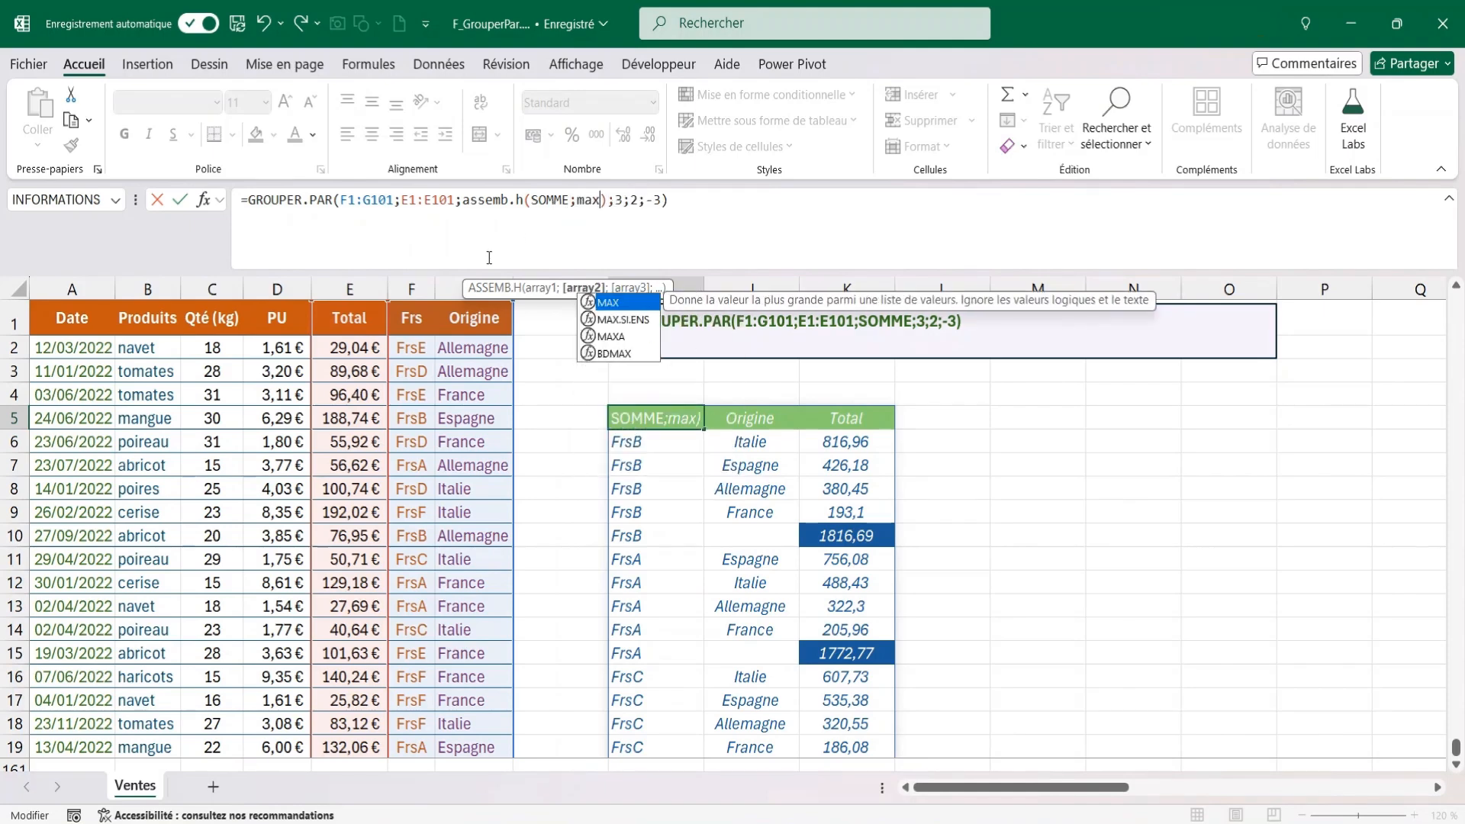
pyautogui.write(';min')
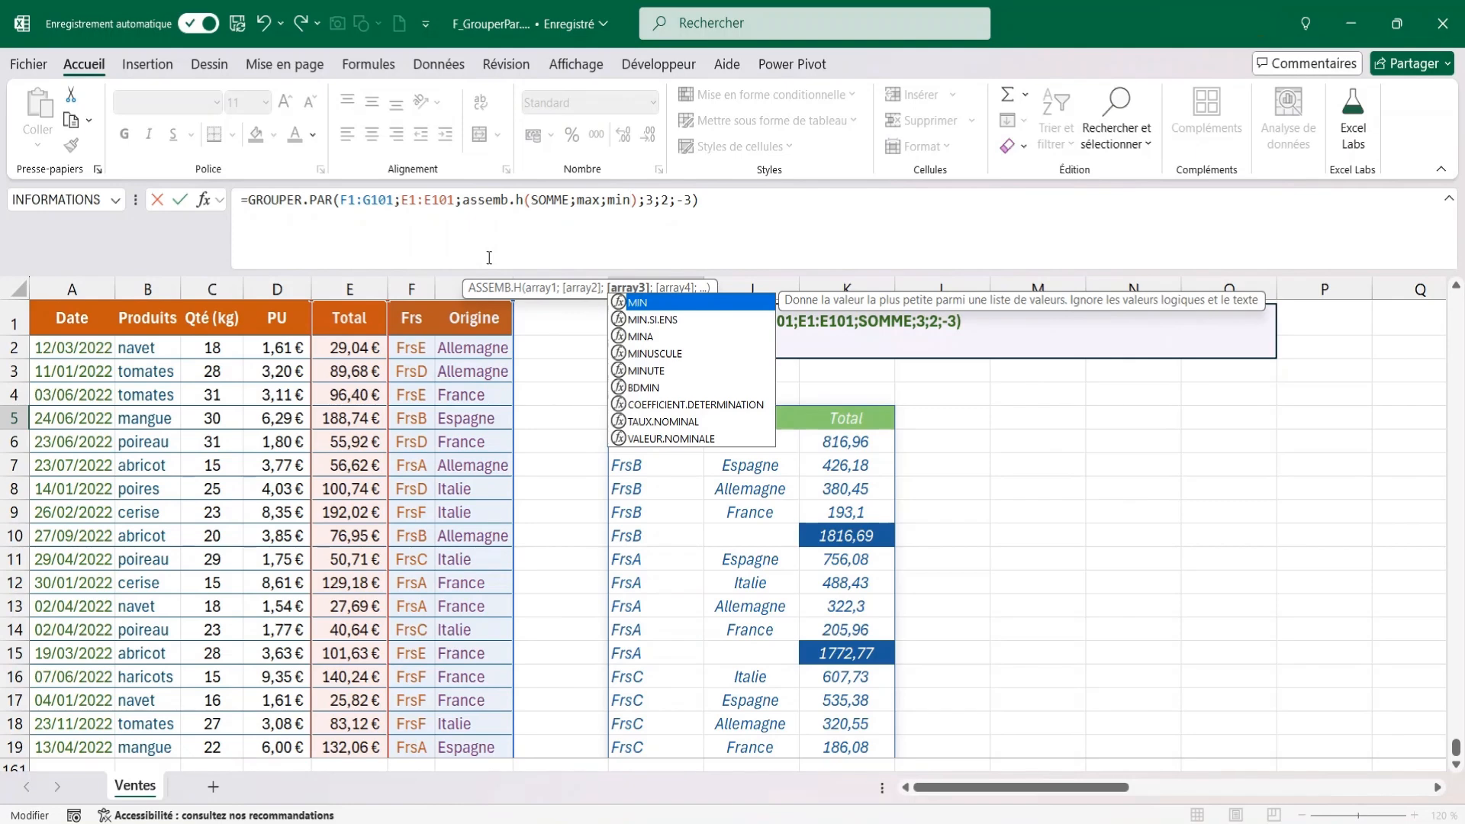
pyautogui.press('Return')
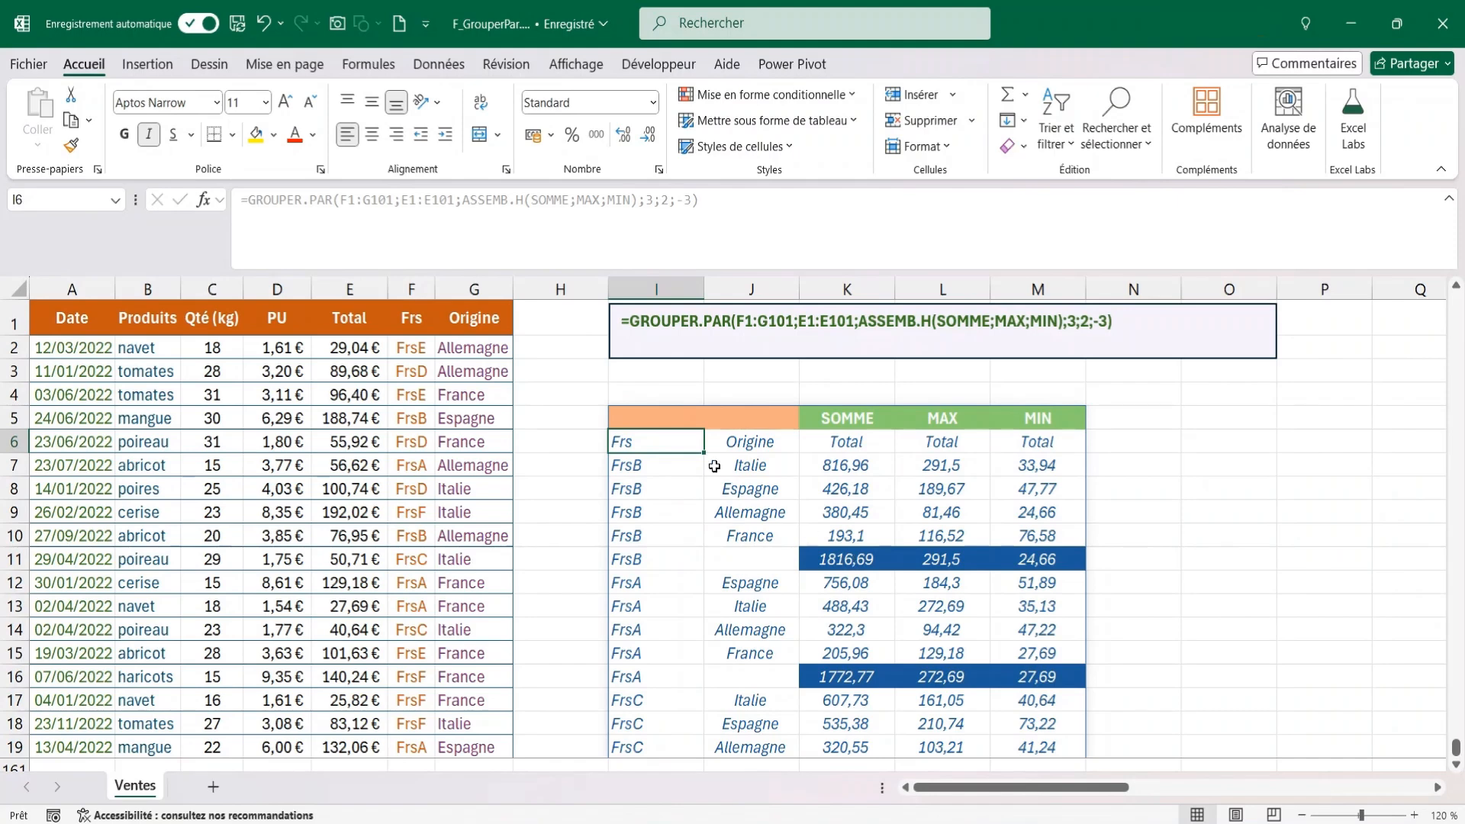
# Step: Examine the C1:E101 values range and the SOMME, MIN and SOMME functions inside ASSEMB.H in the I5 formula
pyautogui.click(641, 416)
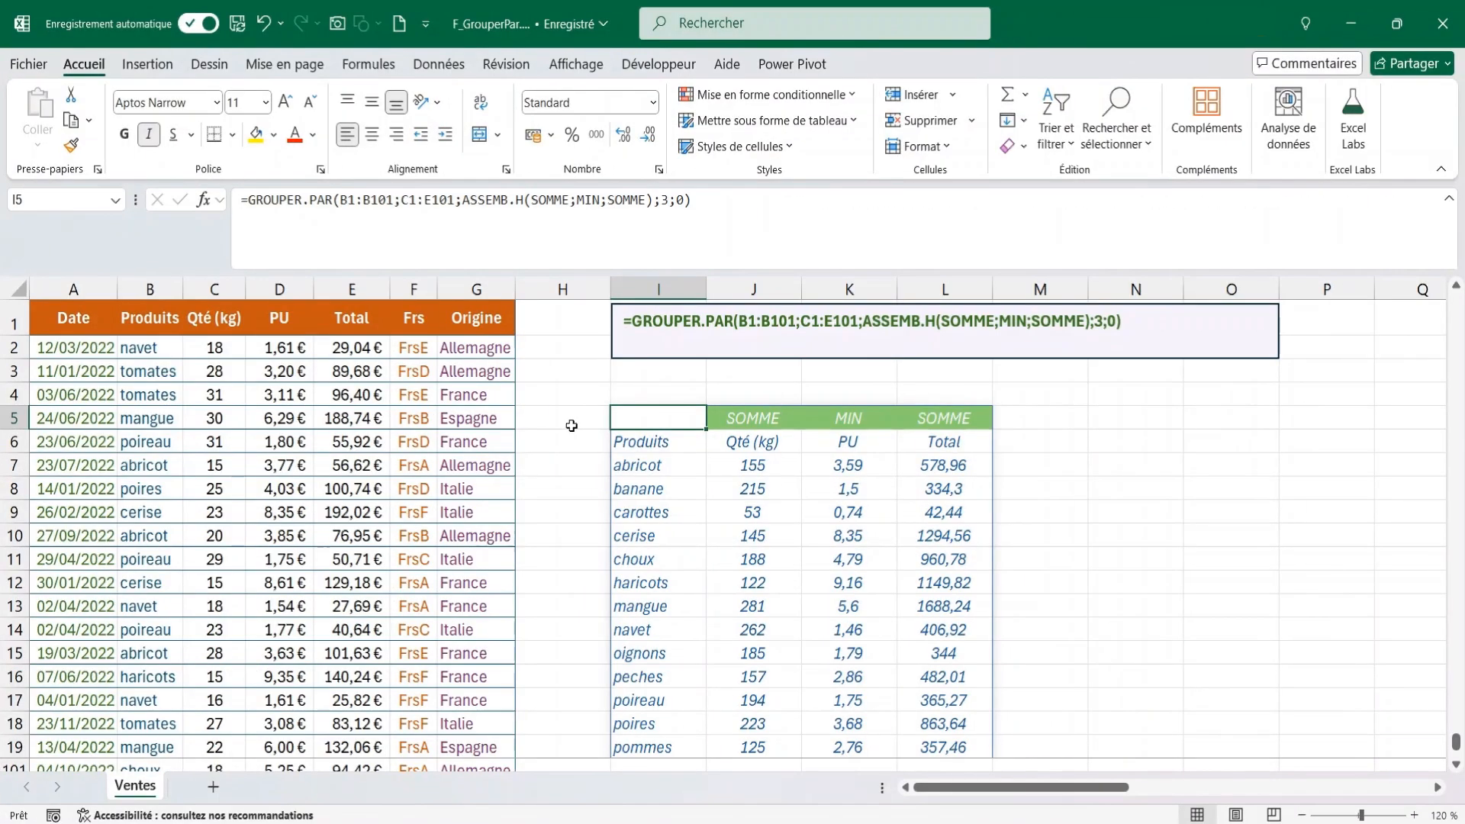
pyautogui.moveTo(340, 200); pyautogui.dragTo(454, 198)
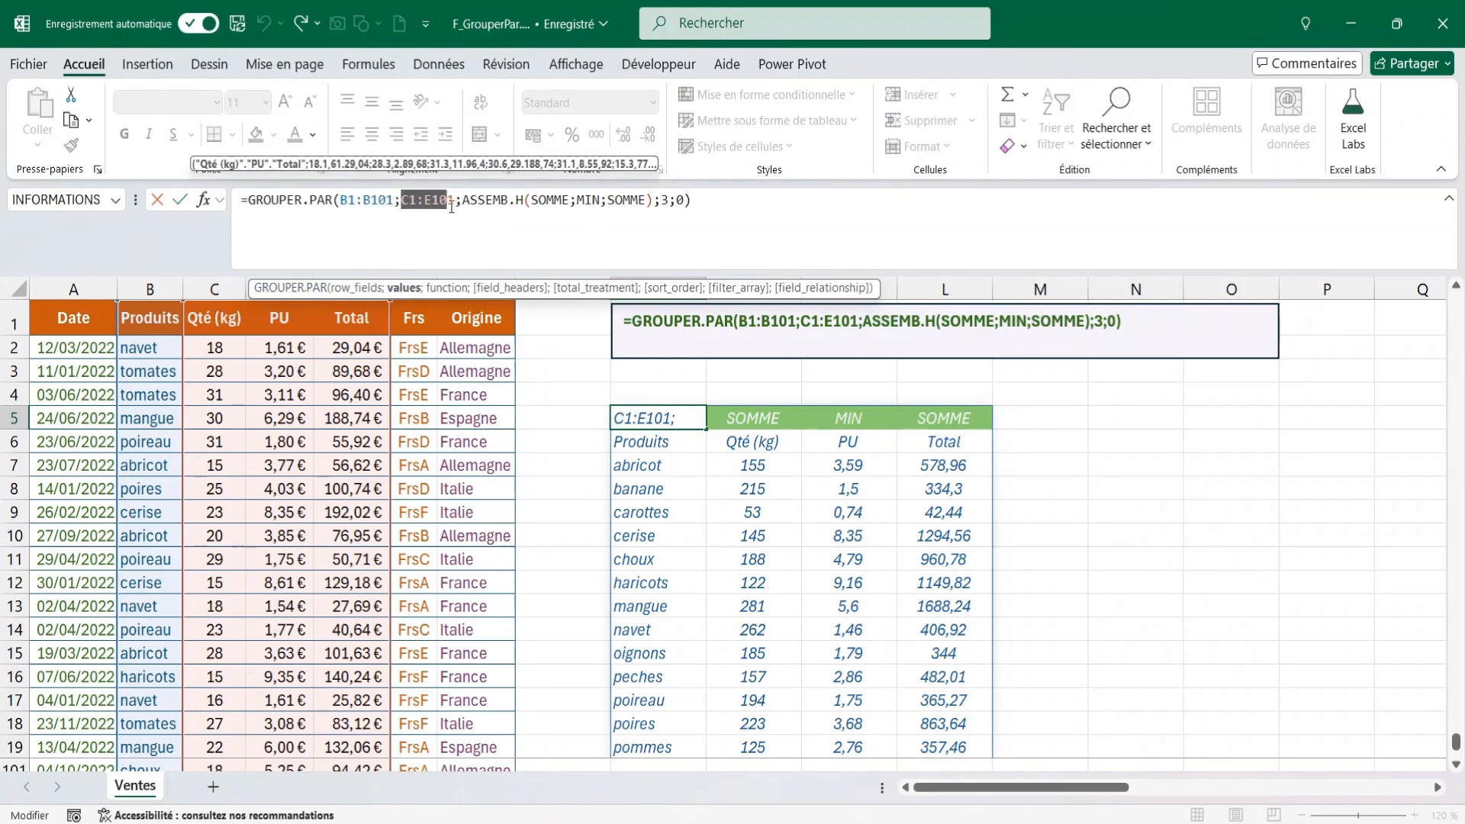
pyautogui.moveTo(463, 199); pyautogui.dragTo(570, 199)
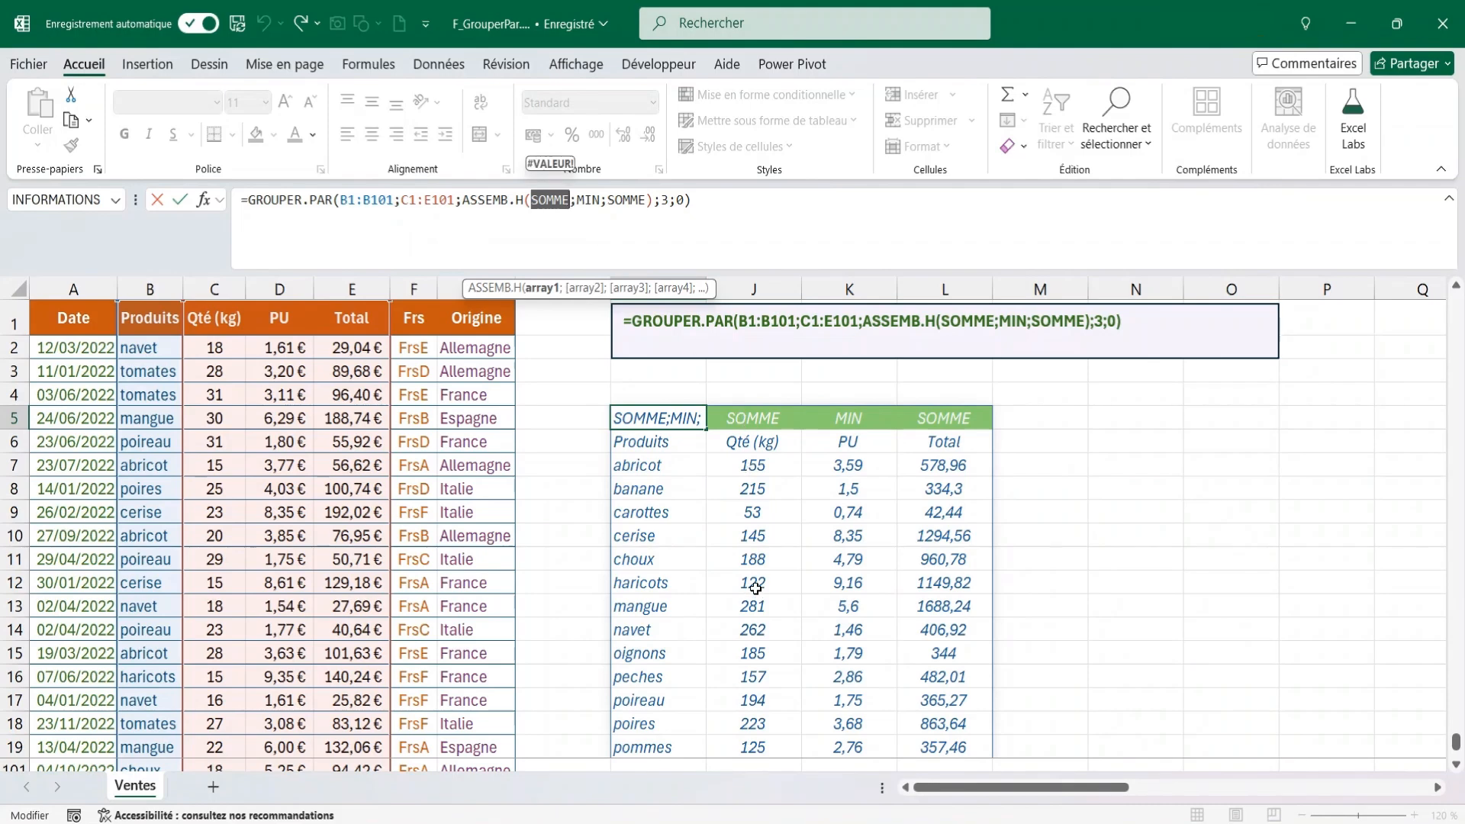
pyautogui.moveTo(579, 200); pyautogui.dragTo(643, 198)
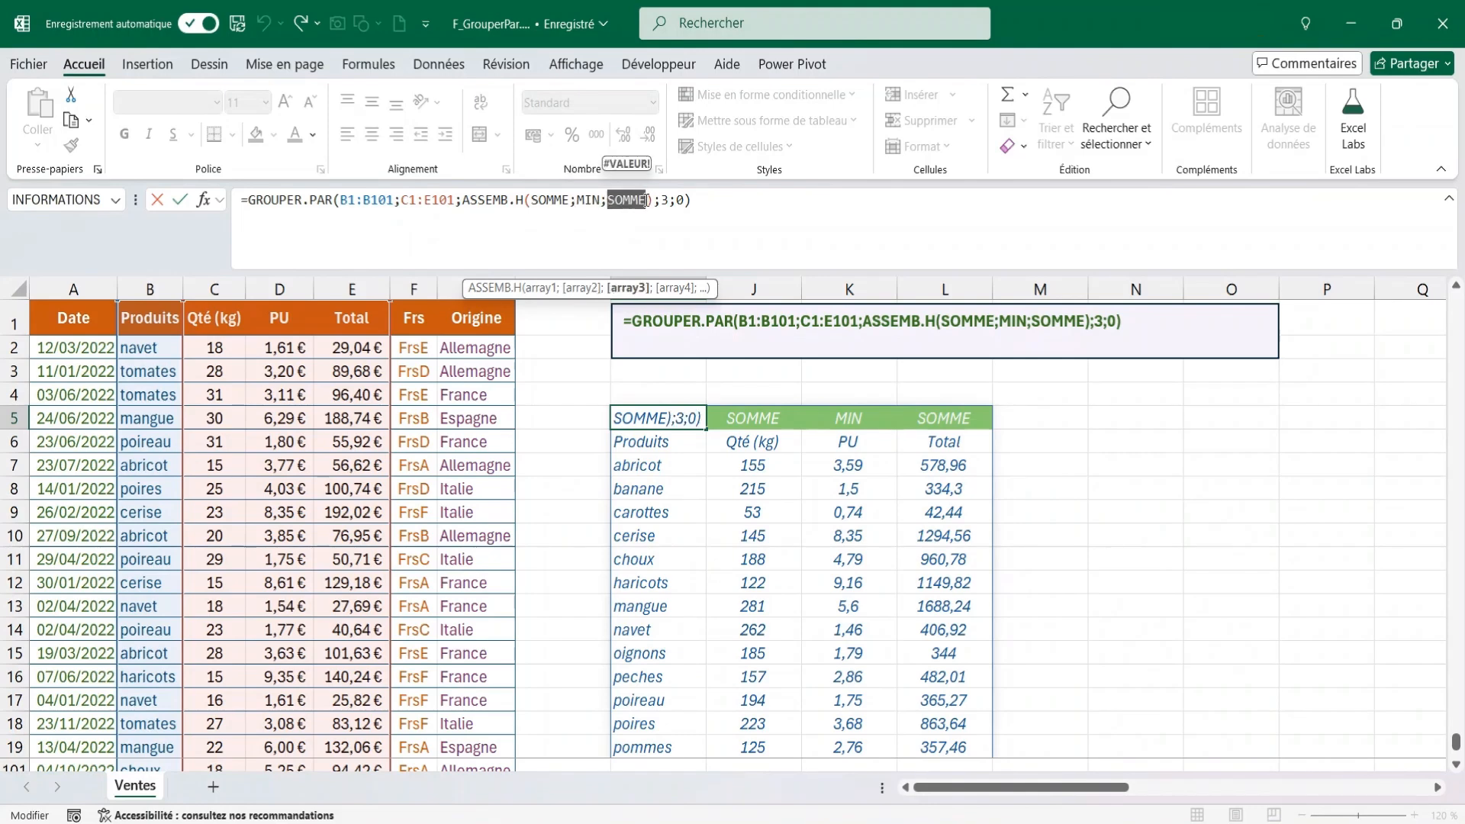
pyautogui.press('Return')
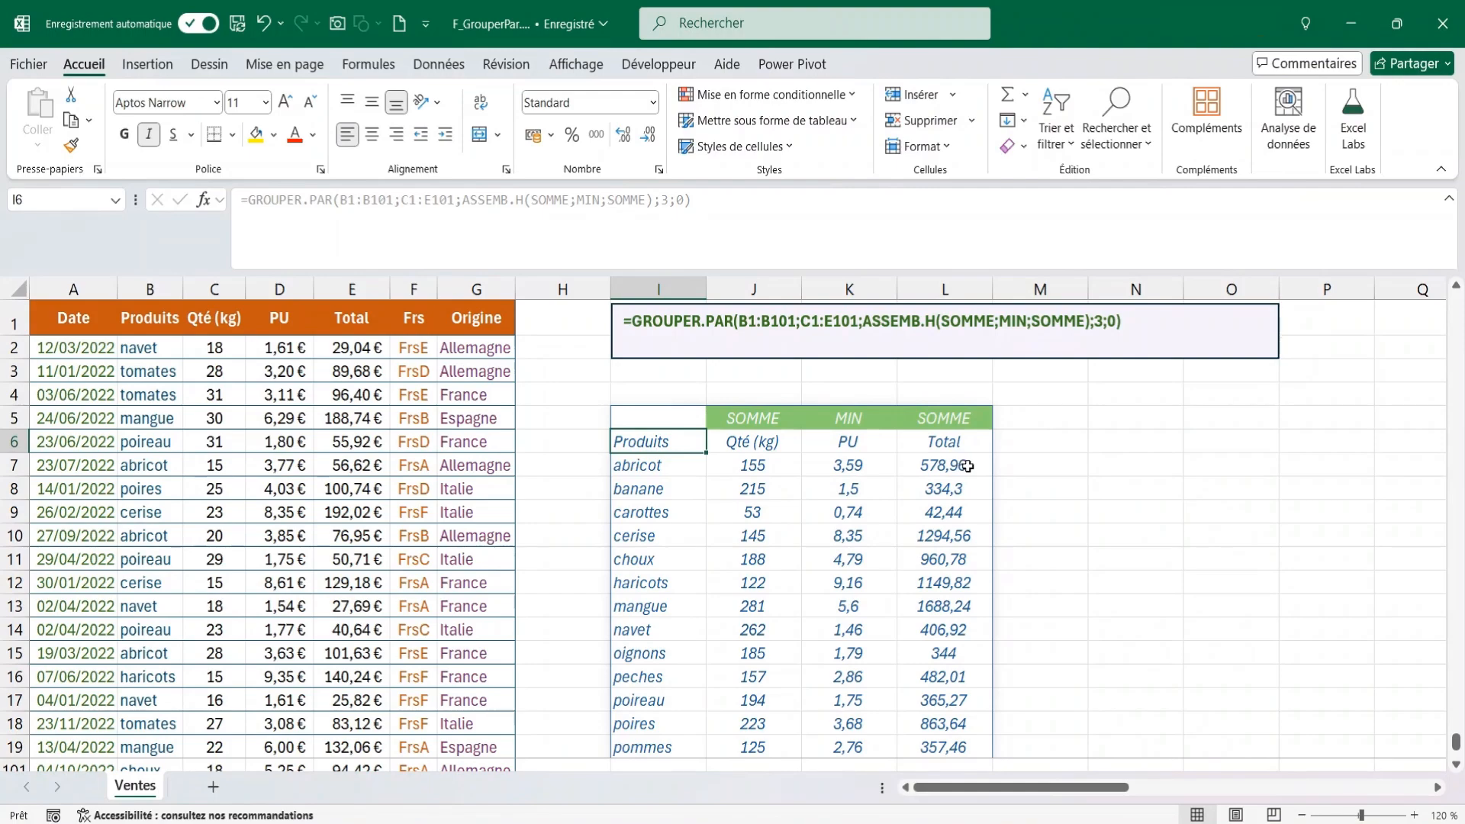
# Step: Delete the GROUPER.PAR formula in I5 and start a CHOISIRCOLS formula in its place
pyautogui.click(660, 416)
pyautogui.press('Delete')
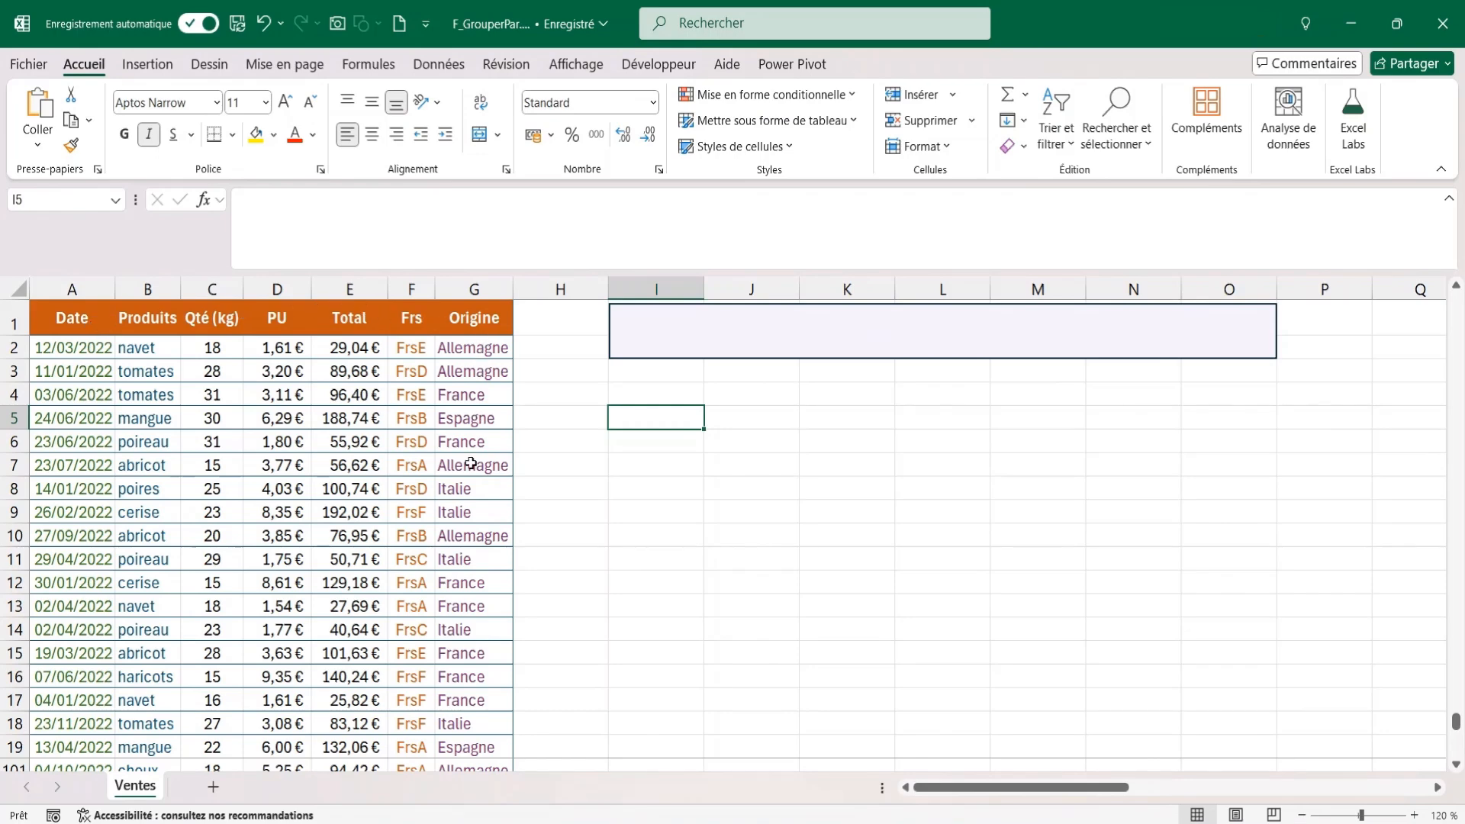
pyautogui.write('=choi')
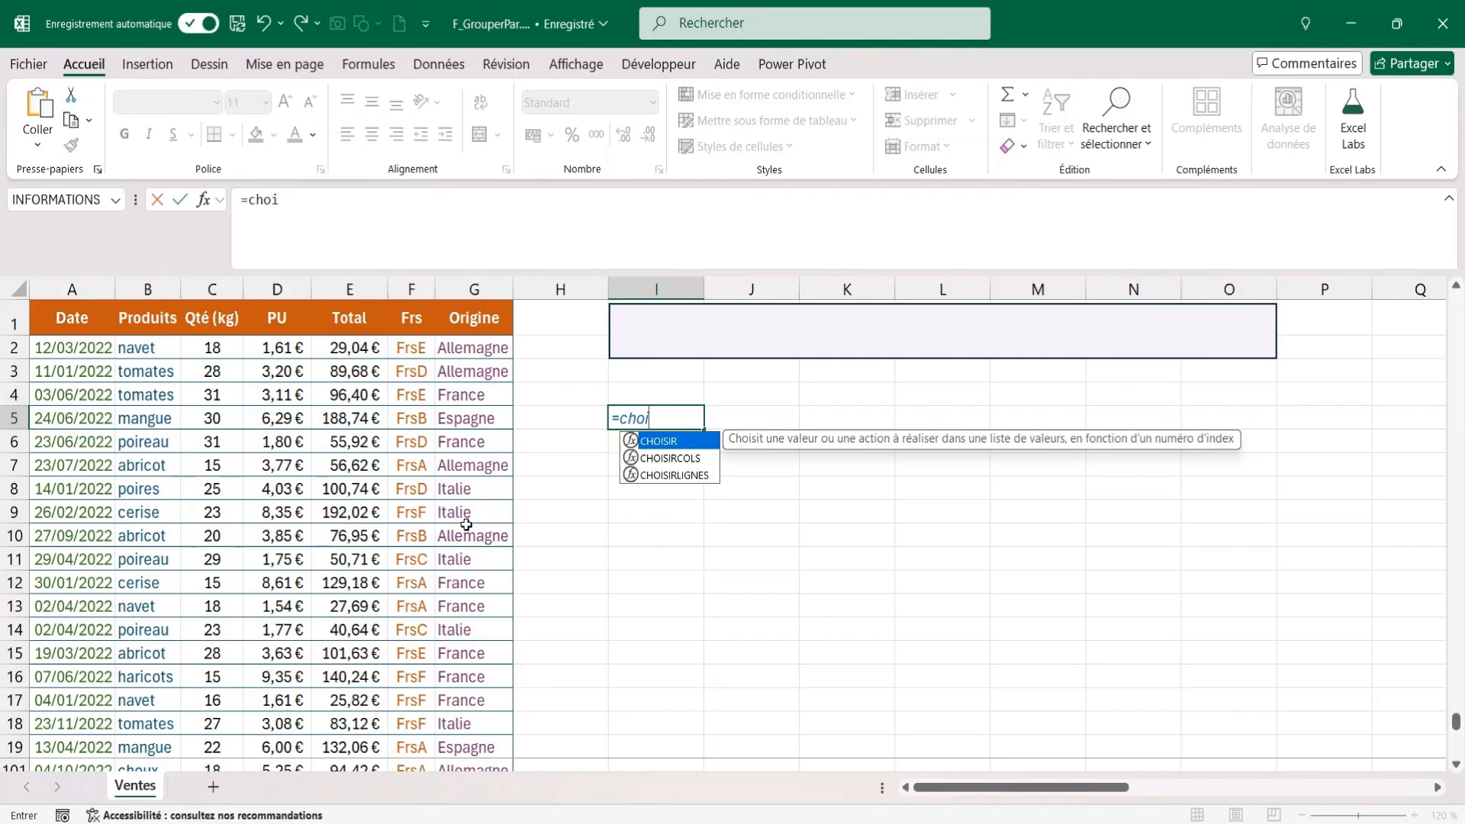
pyautogui.press('Down')
pyautogui.press('Tab')
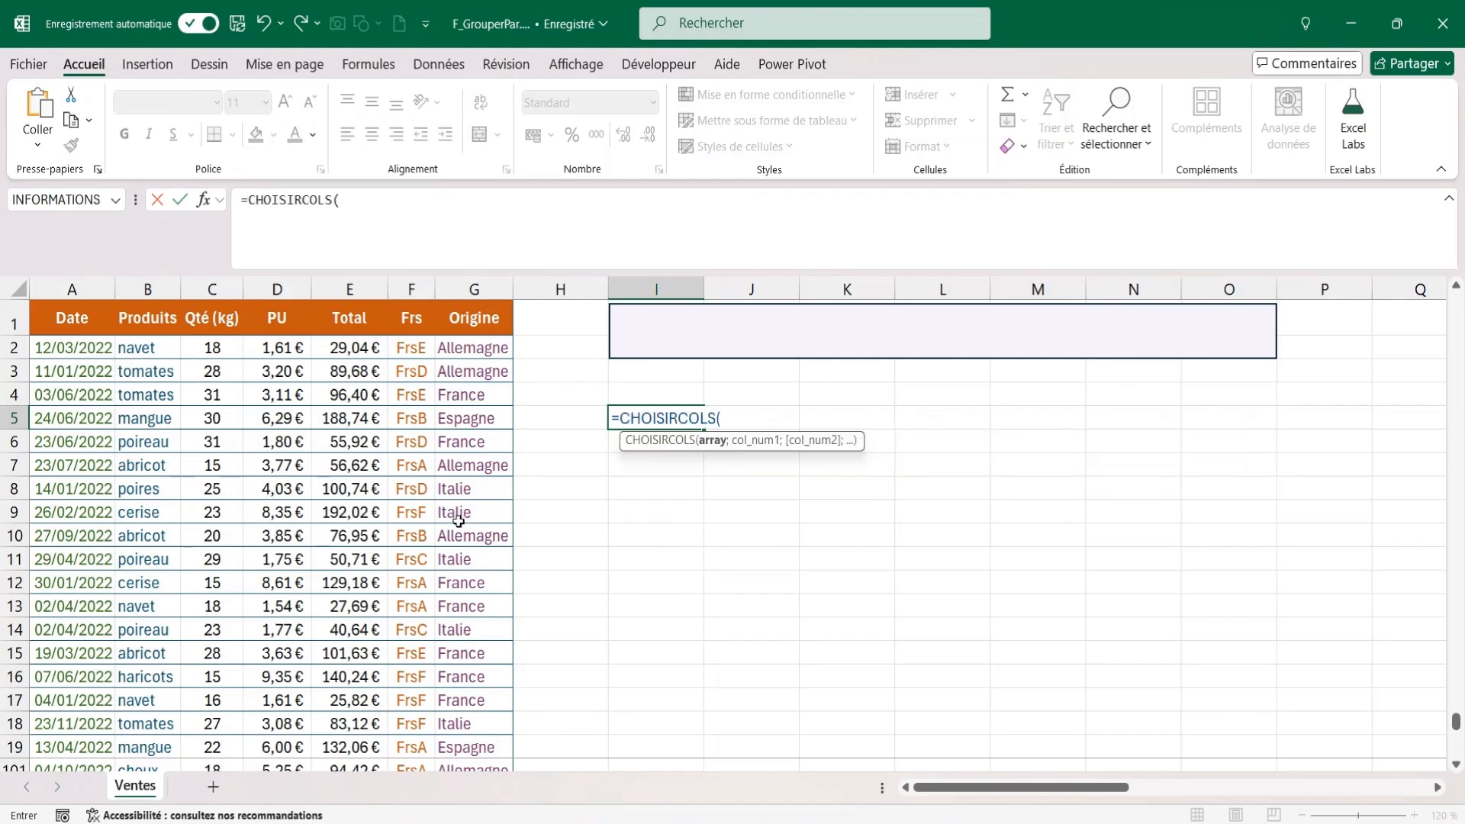
# Step: Give CHOISIRCOLS the array A1:G101 and the column numbers 2, 7 and 6, then validate the formula
pyautogui.click(62, 317)
pyautogui.moveTo(63, 316); pyautogui.dragTo(470, 312)
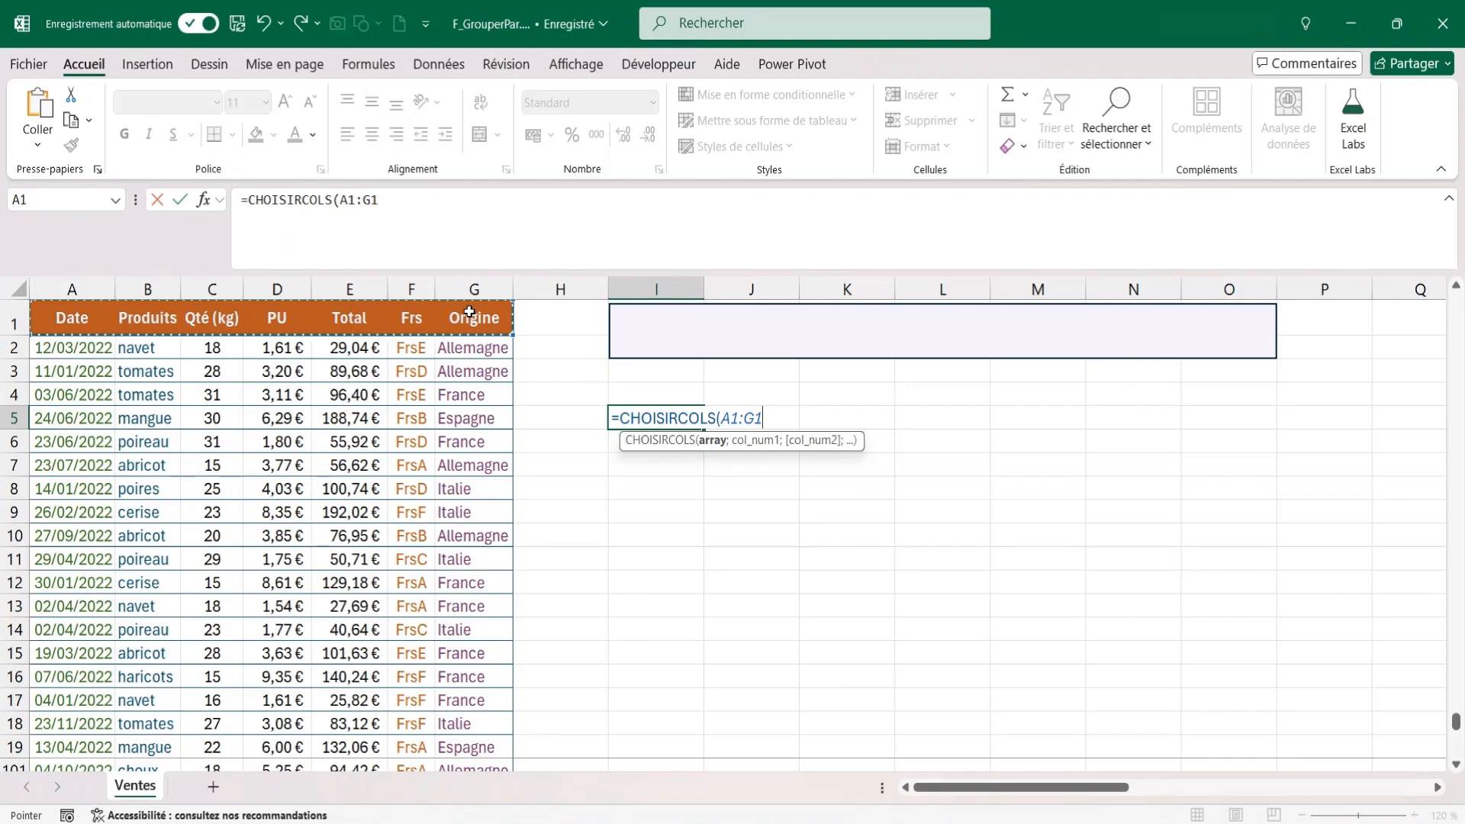
pyautogui.hotkey('ctrl', 'shift', 'Down')
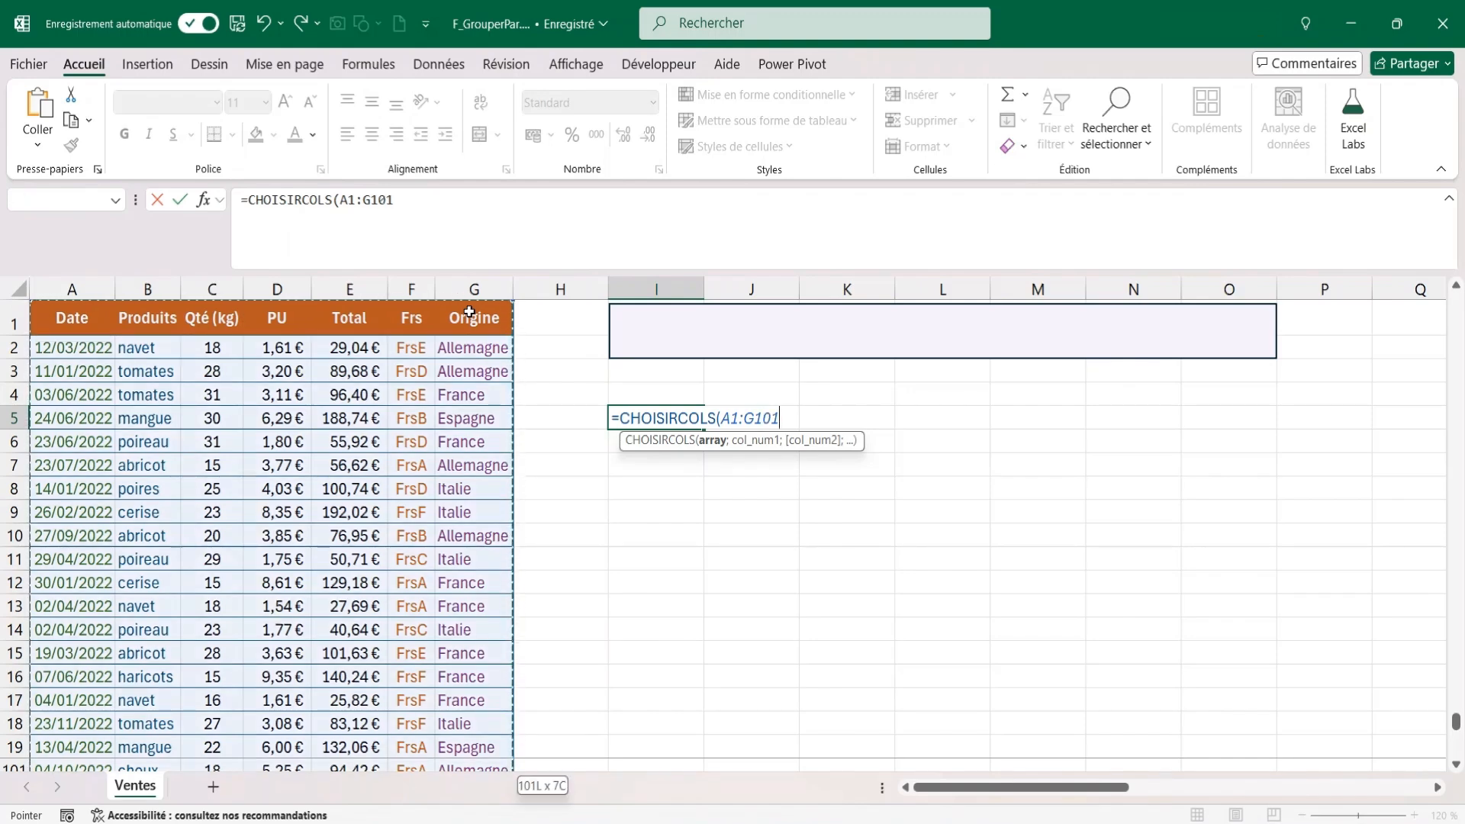
pyautogui.write(';2;')
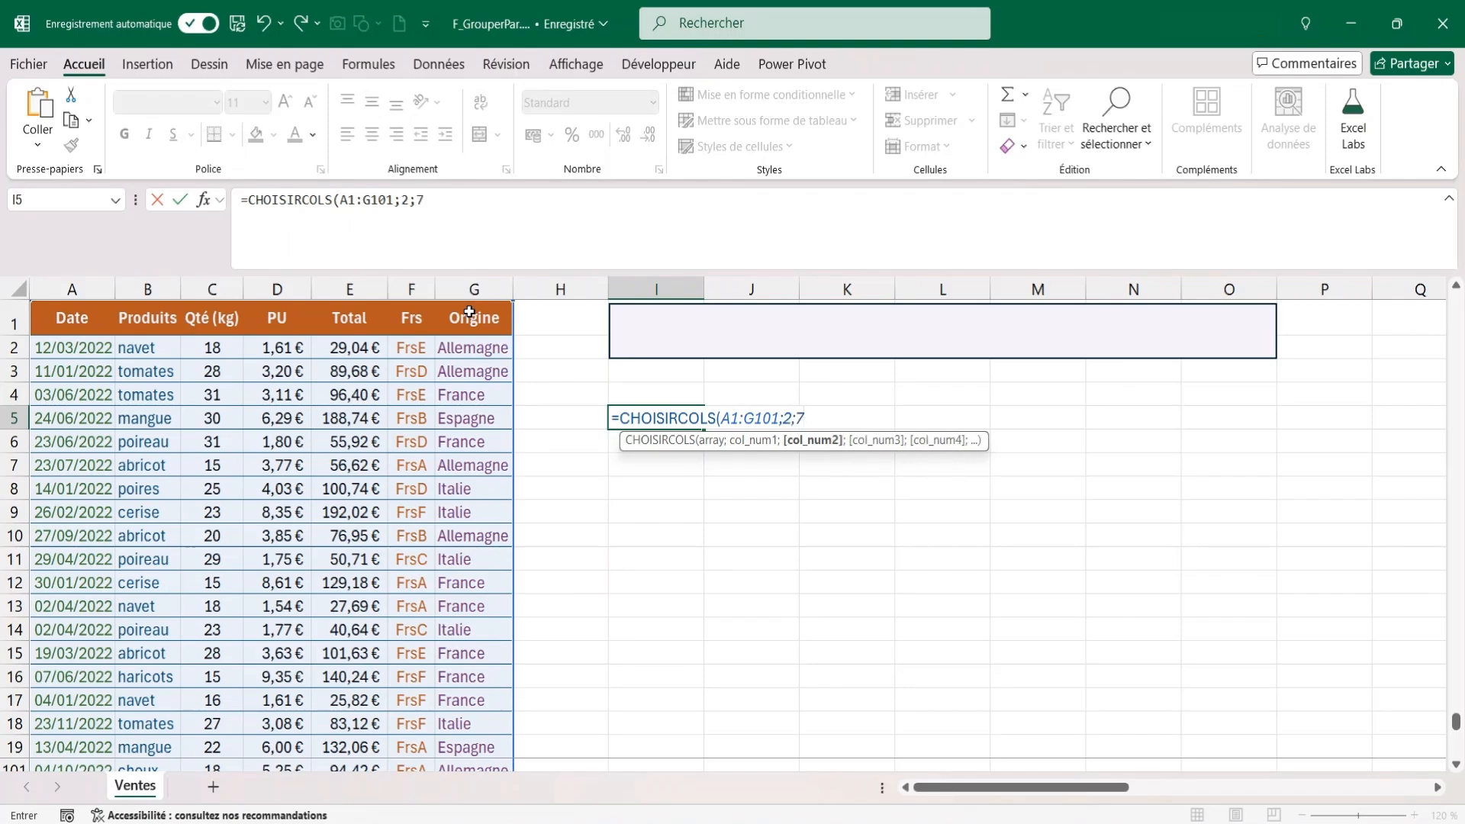
pyautogui.write('7;6')
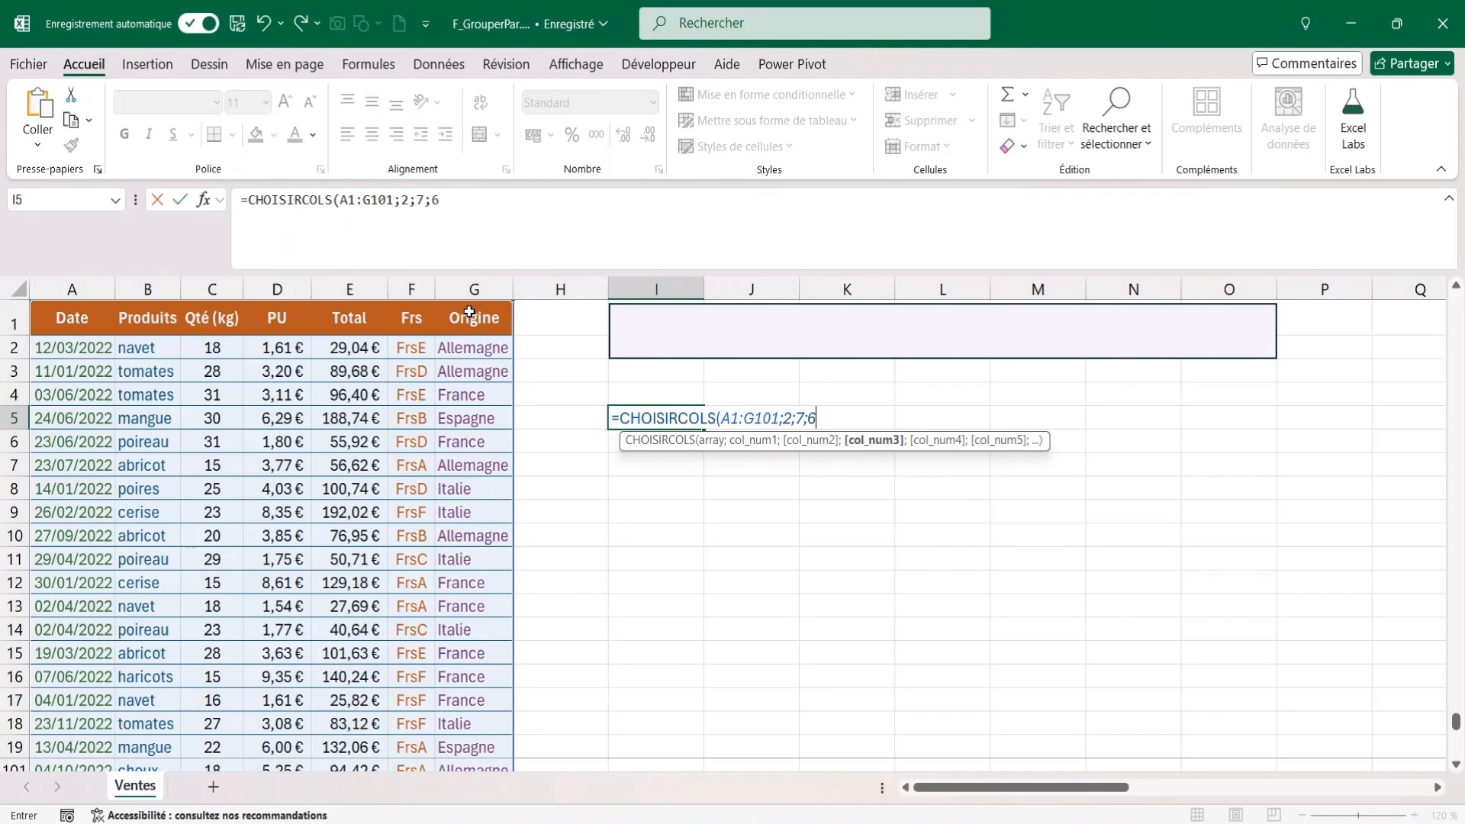
pyautogui.write(')')
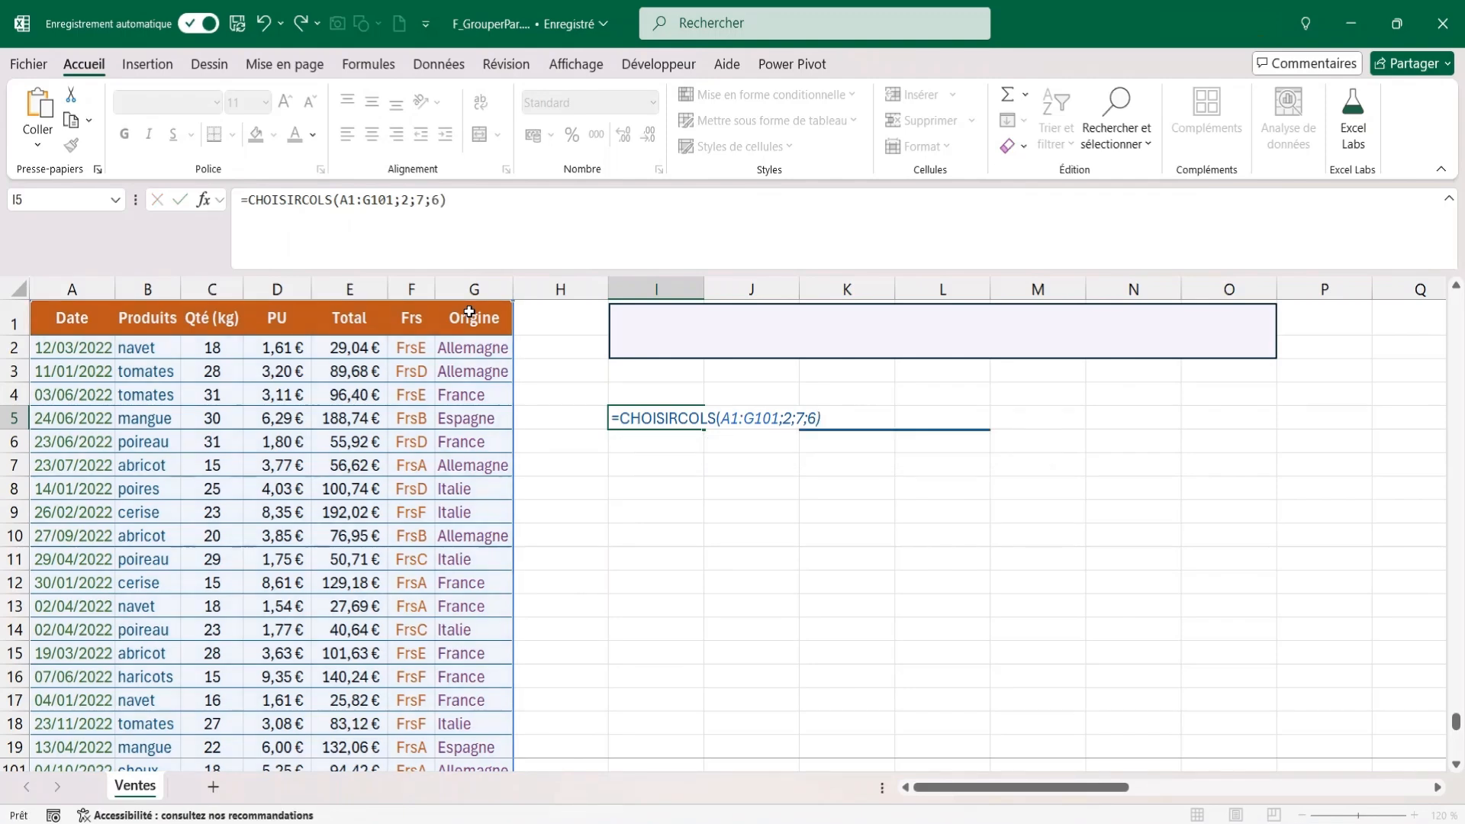
pyautogui.press('Return')
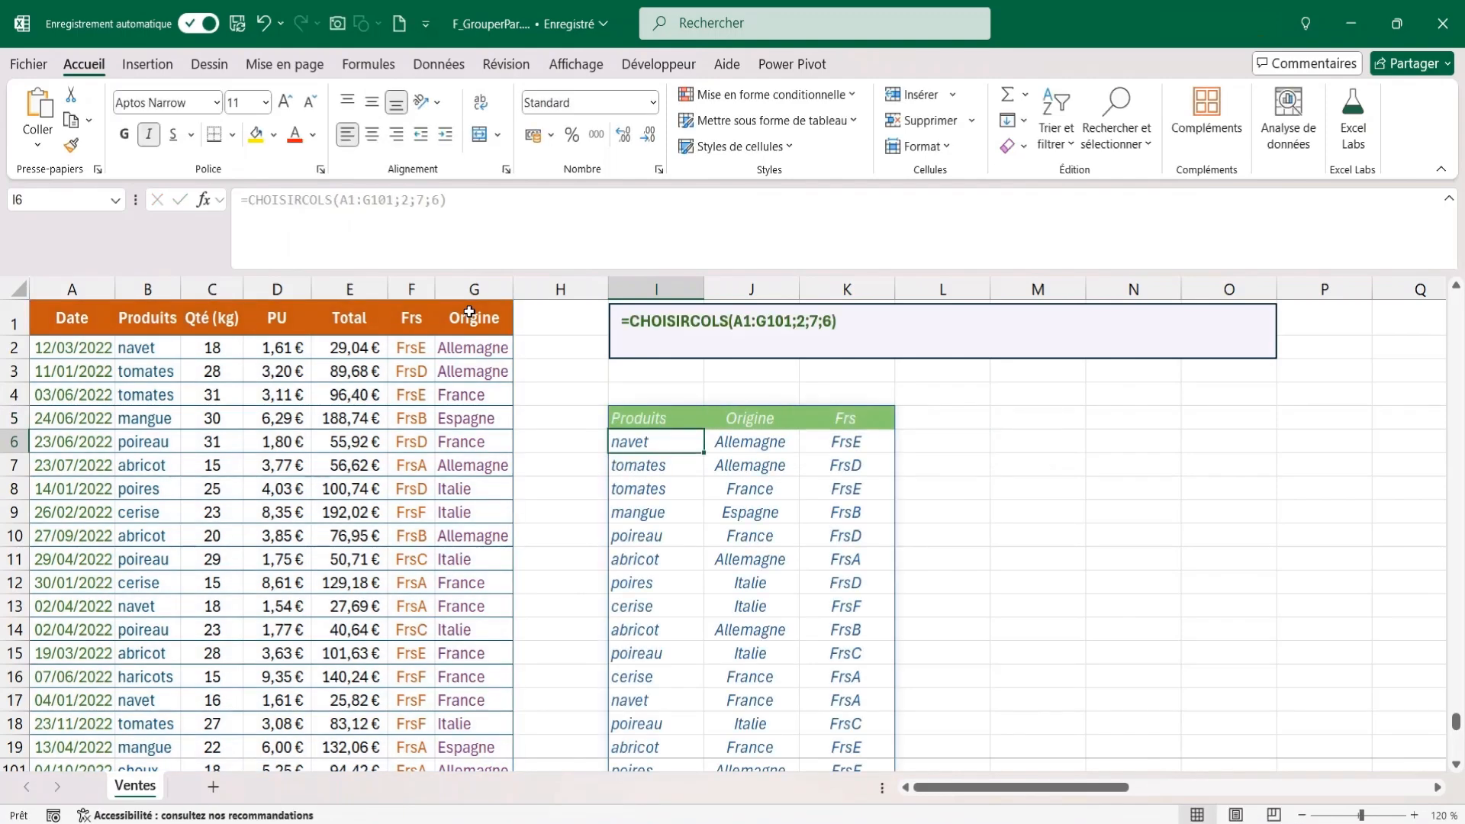
# Step: Nest the CHOISIRCOLS formula in I5 inside GROUPER.PAR as its row fields argument
pyautogui.click(645, 412)
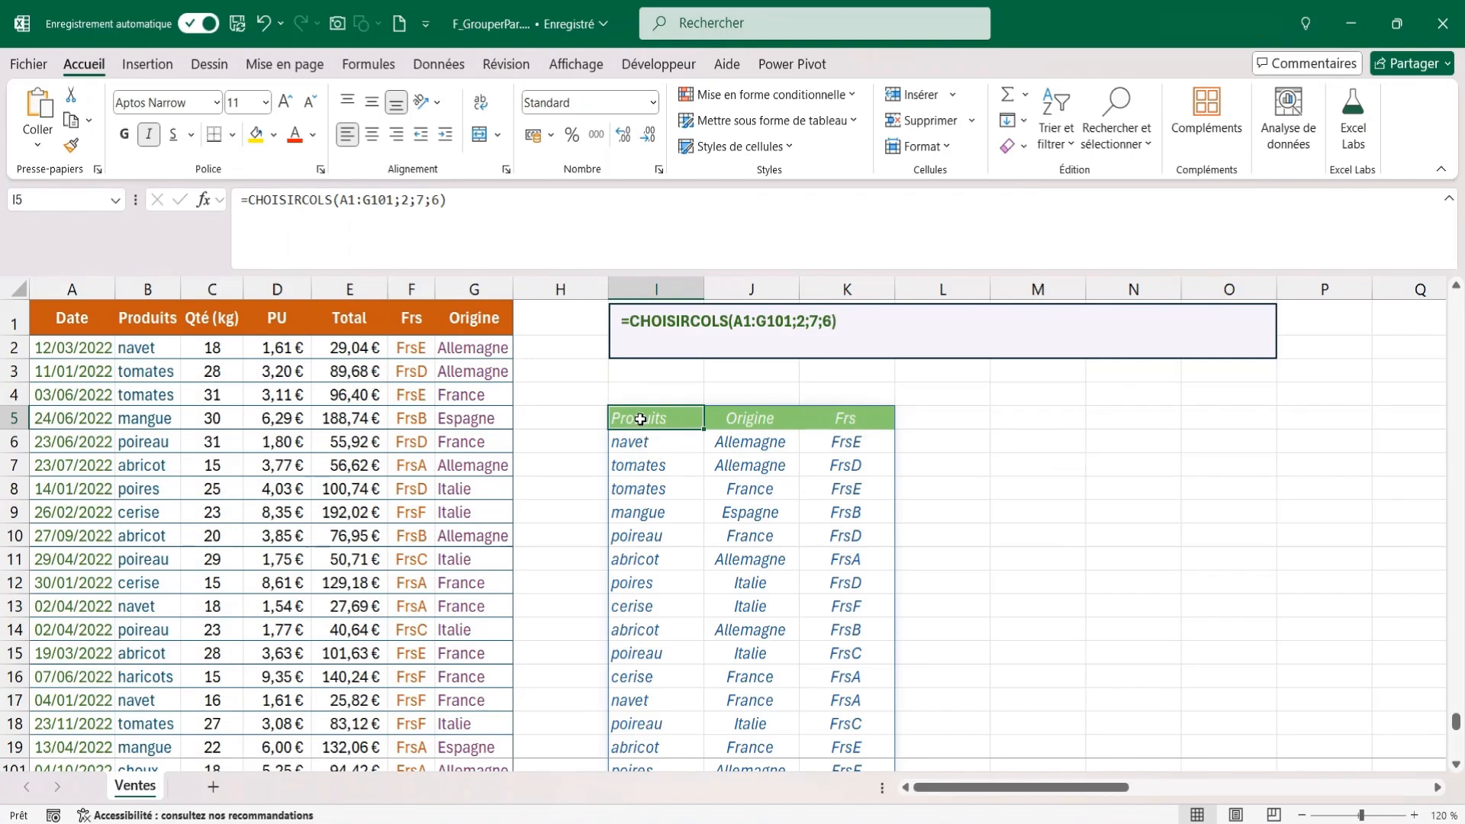
pyautogui.doubleClick(644, 419)
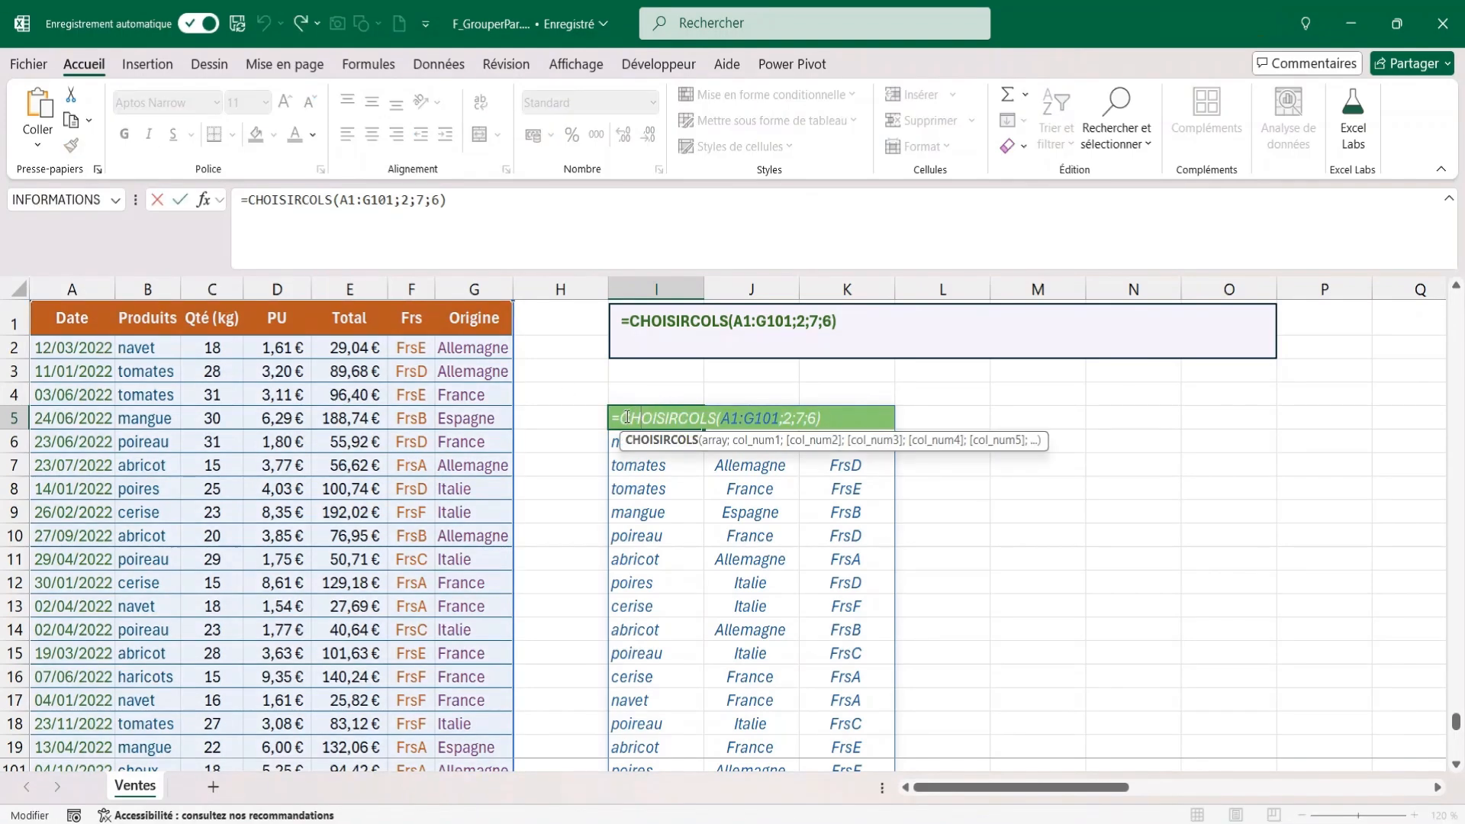
pyautogui.click(626, 419)
pyautogui.write('group')
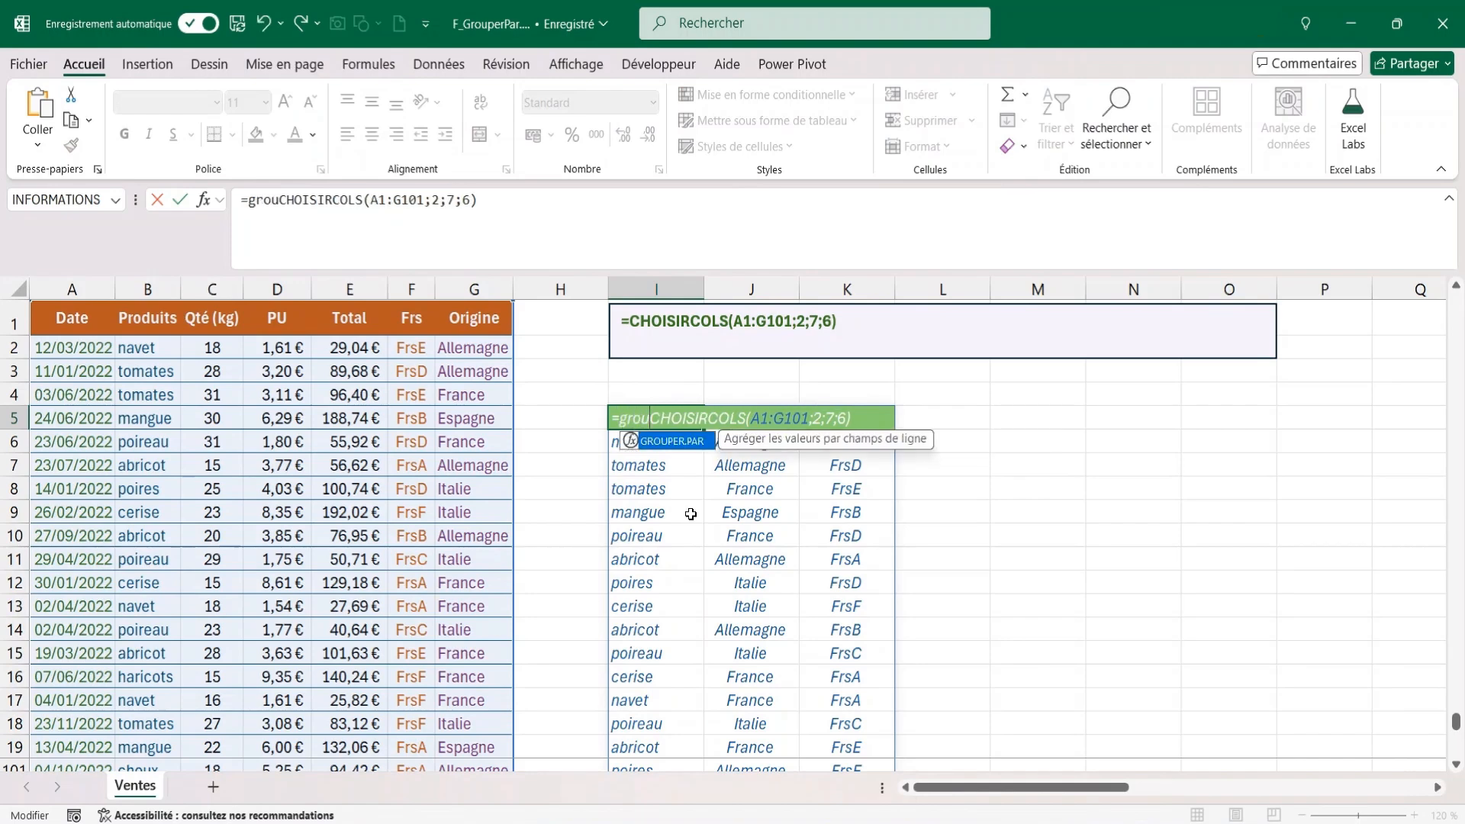
pyautogui.press('Tab')
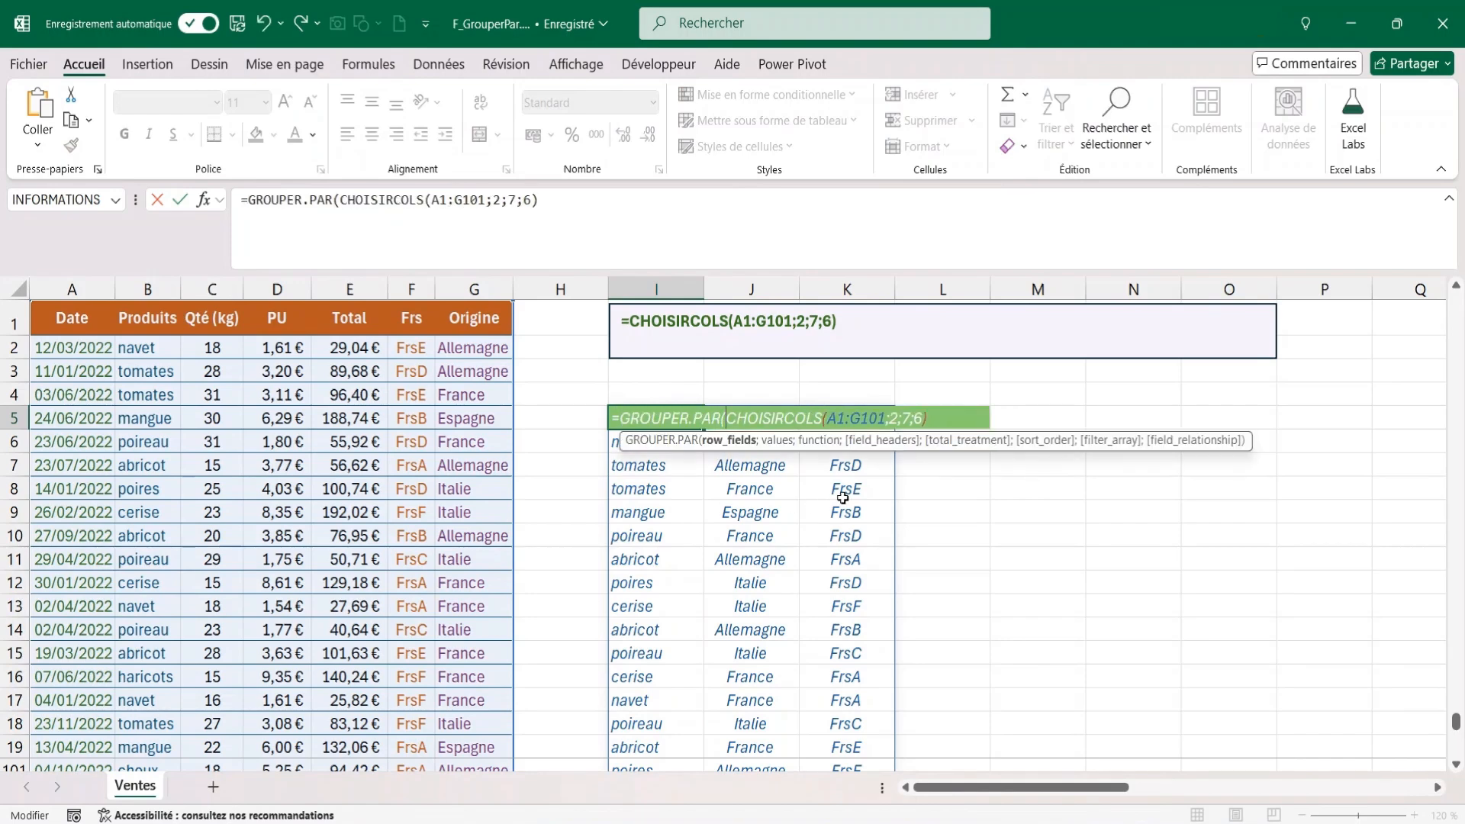
pyautogui.click(931, 420)
pyautogui.write(';')
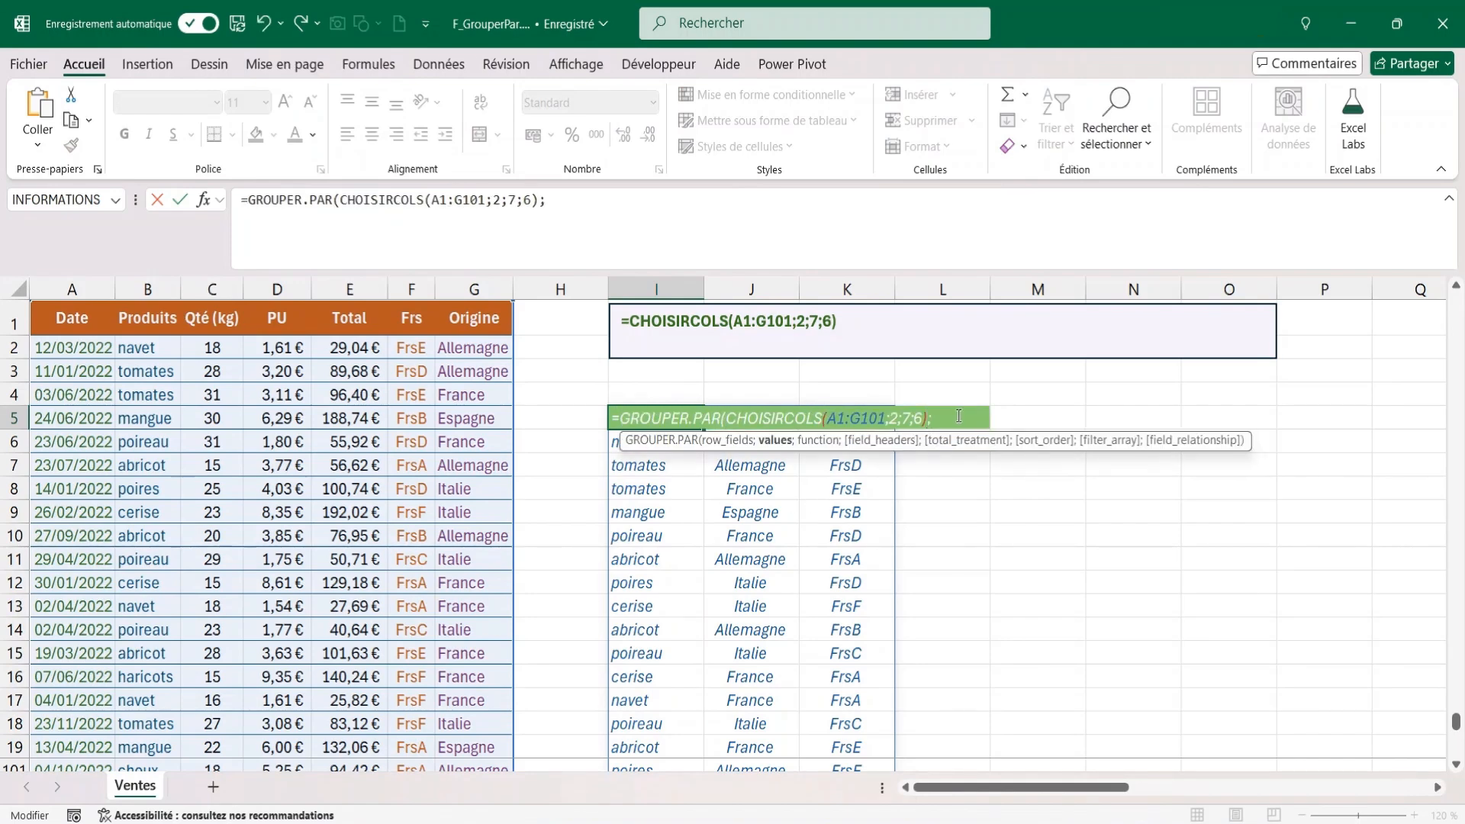
# Step: Complete GROUPER.PAR with values C1:C101, function SOMME, headers option 3 and total option 0, and validate the formula
pyautogui.click(214, 317)
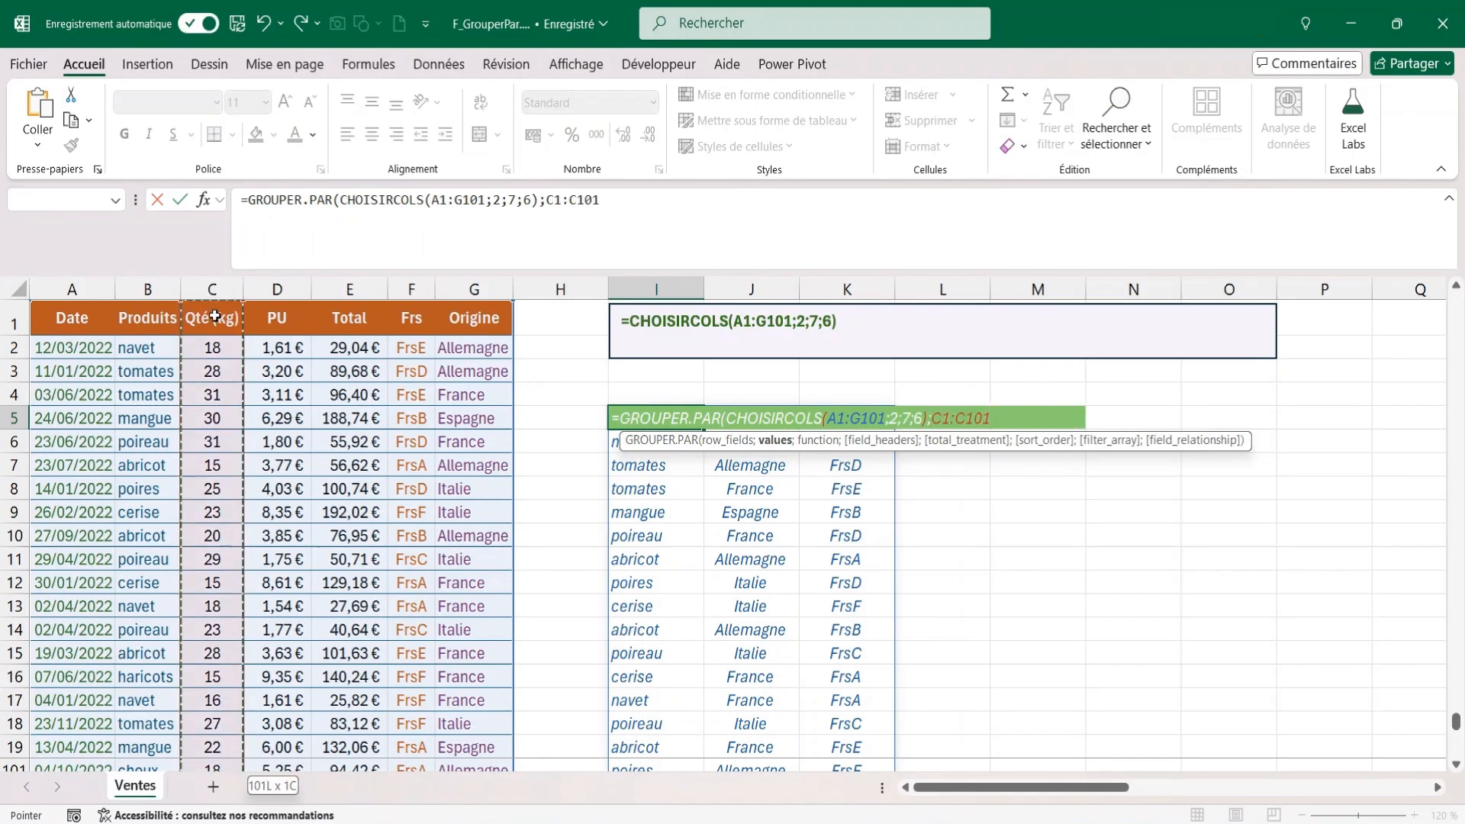
pyautogui.write(';')
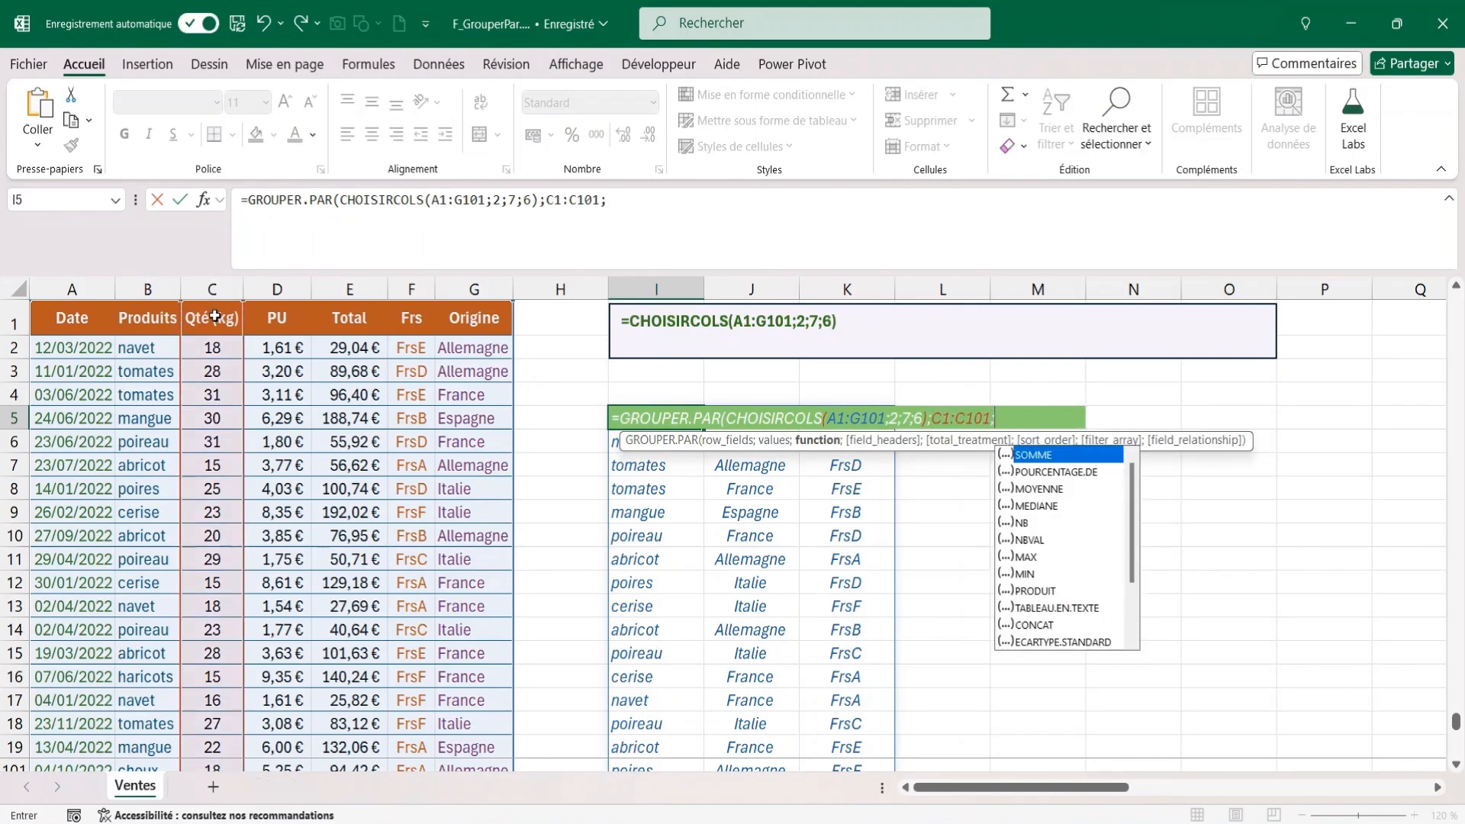
pyautogui.write('so')
pyautogui.press('Tab')
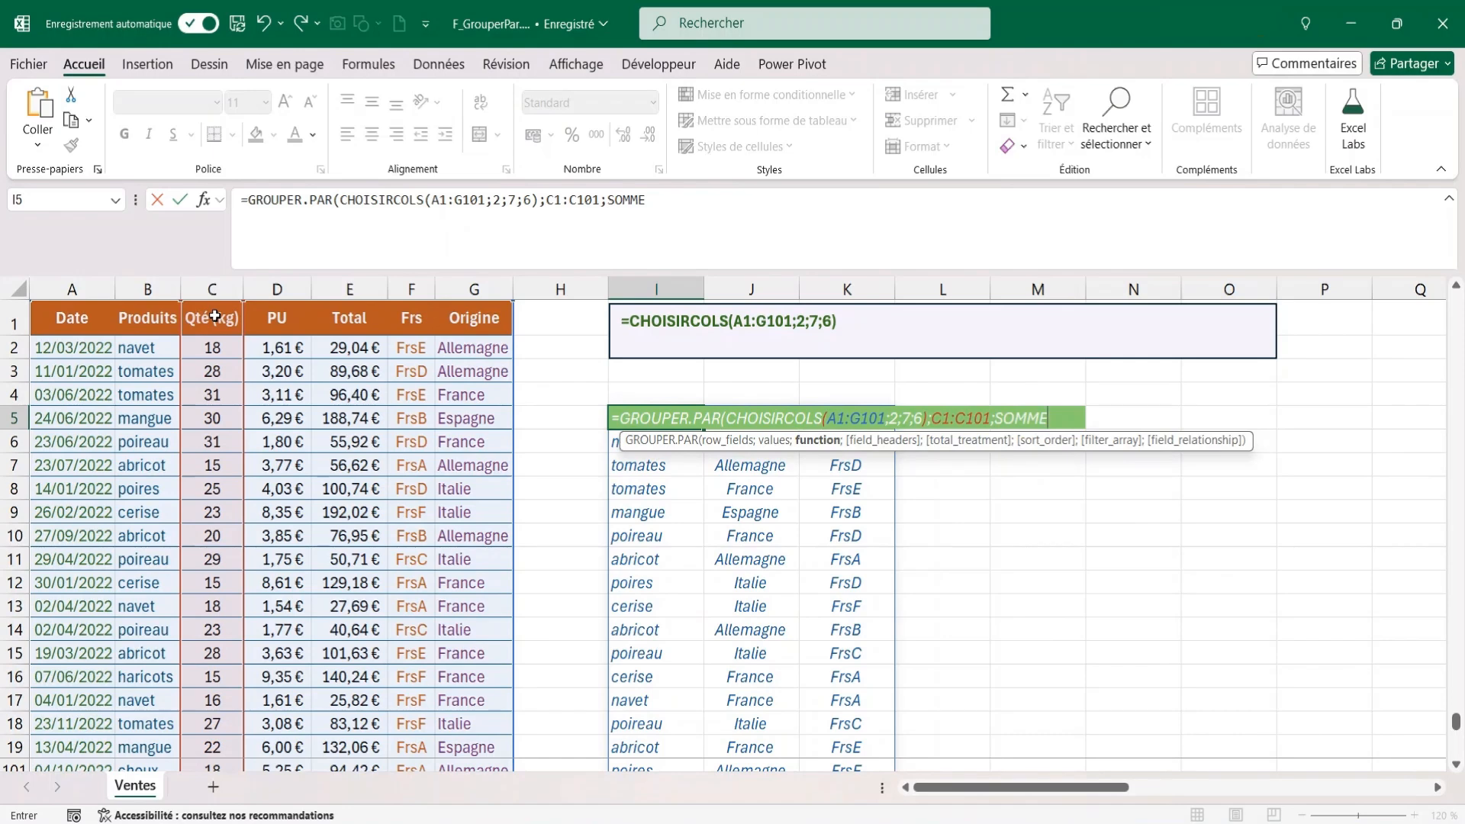
pyautogui.write(';')
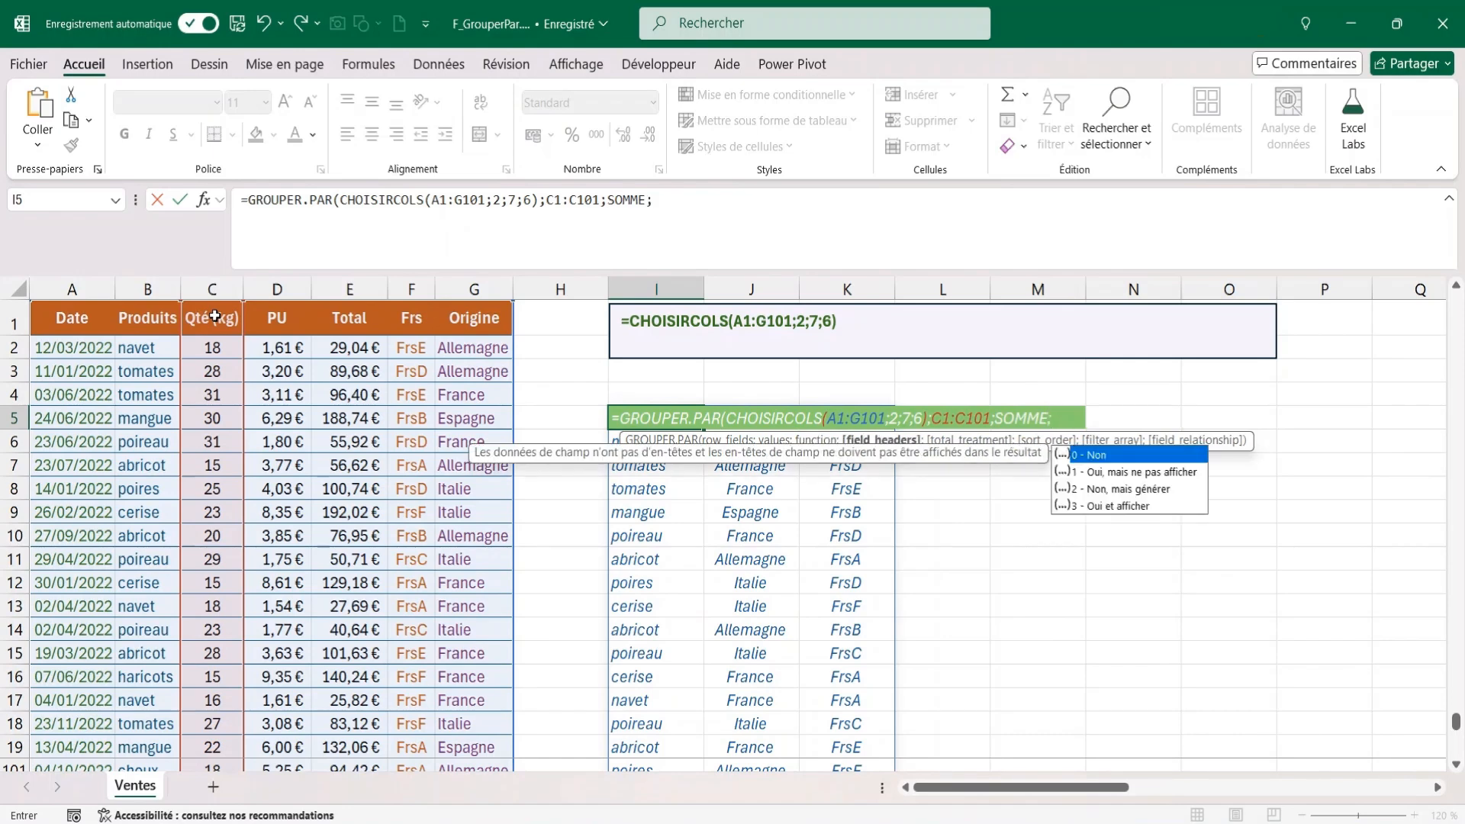
pyautogui.write('3')
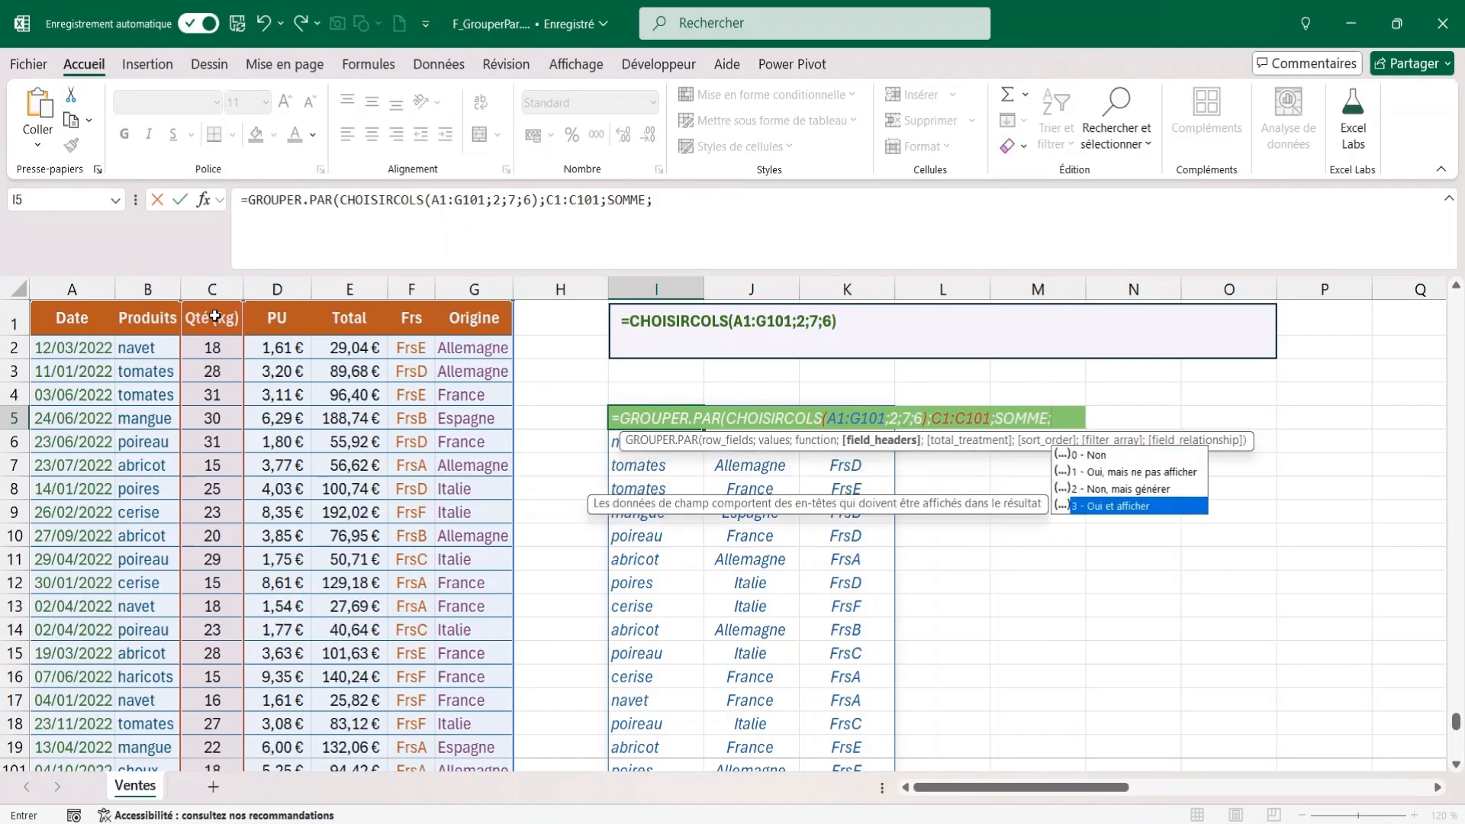
pyautogui.write(';')
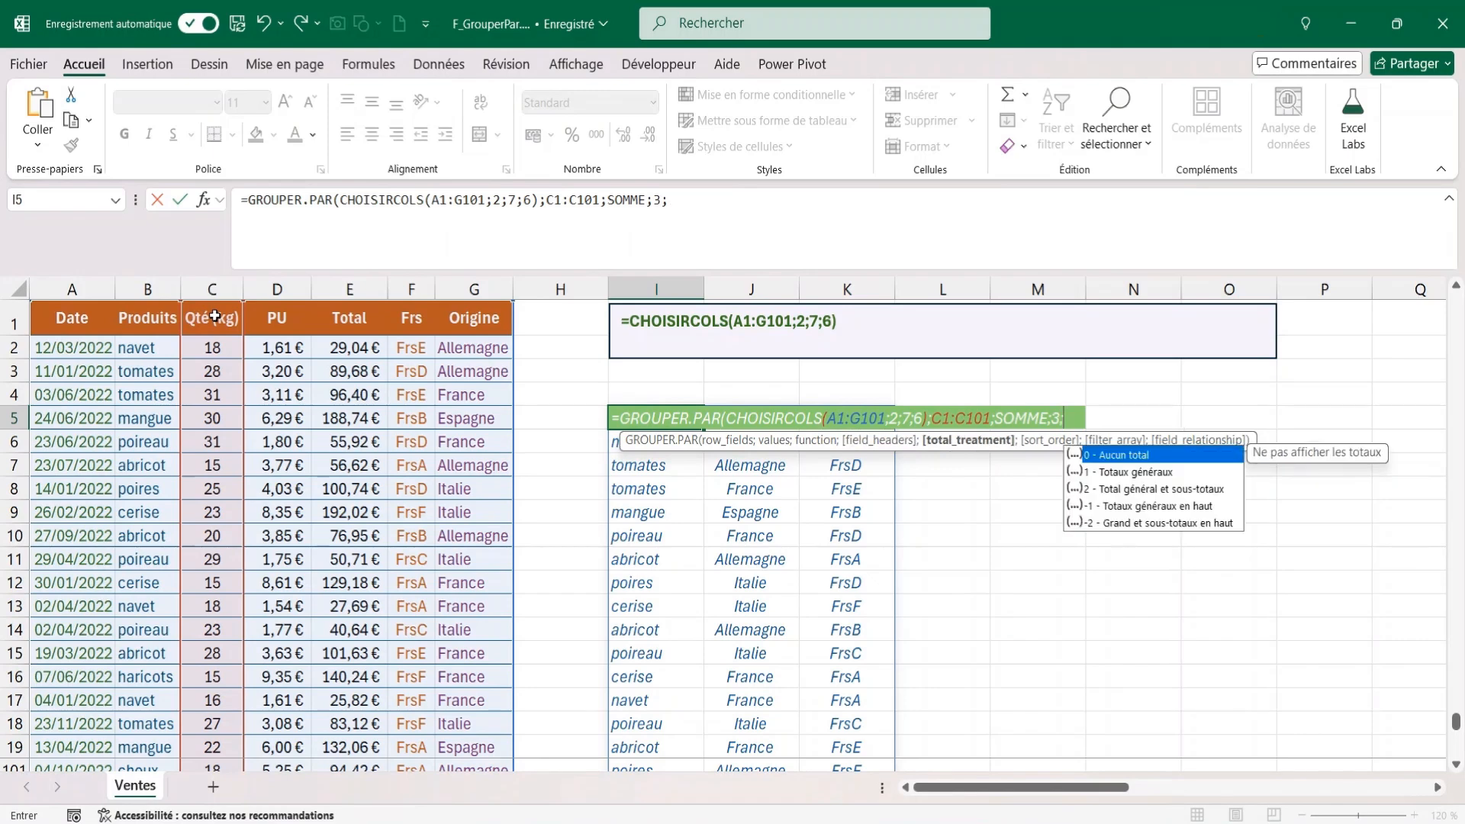
pyautogui.write('0)')
pyautogui.press('Return')
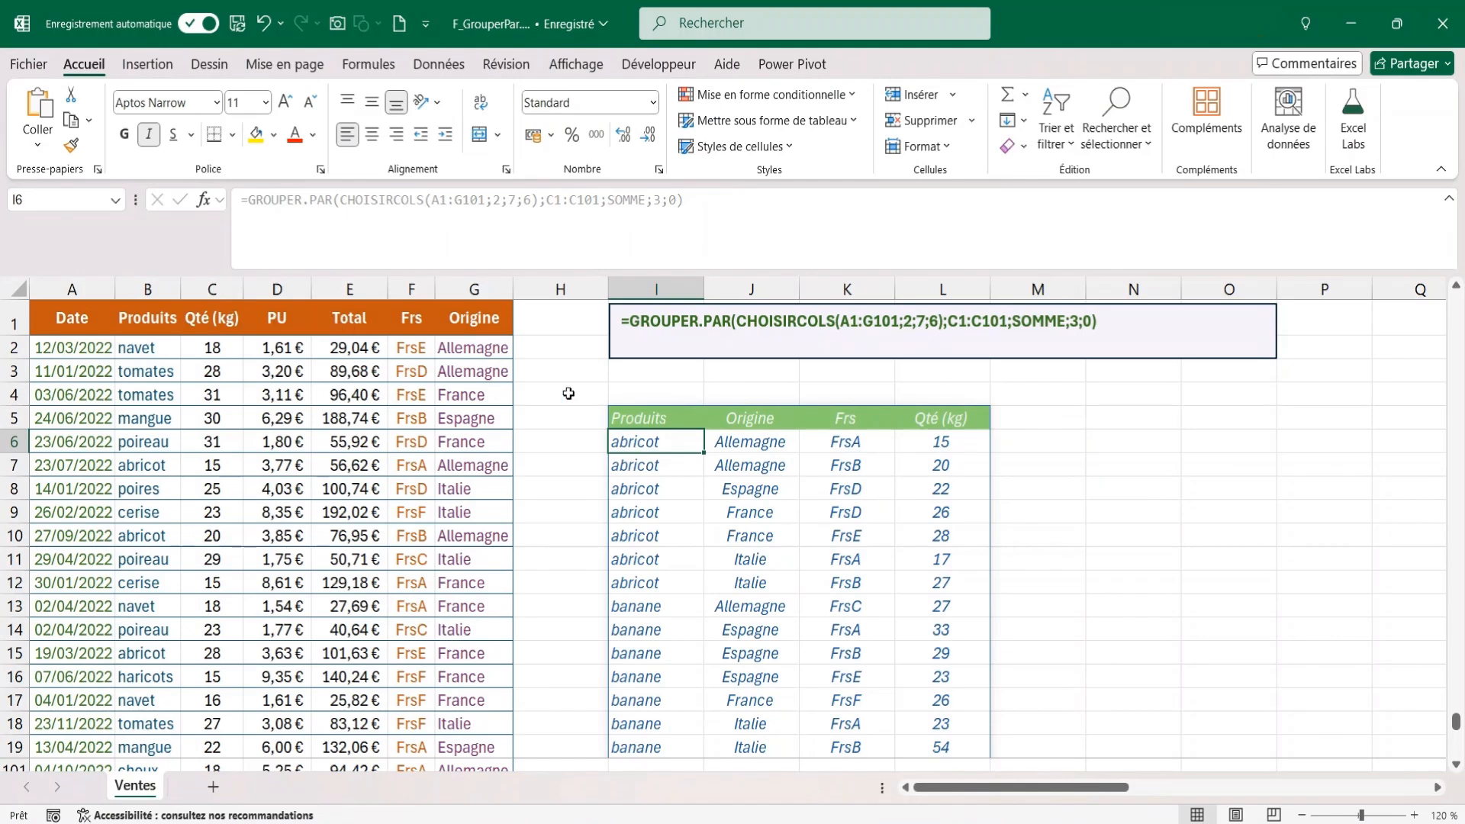
# Step: Set the total treatment argument of the I5 formula to 2 for grand total and subtotals, and validate it
pyautogui.click(643, 420)
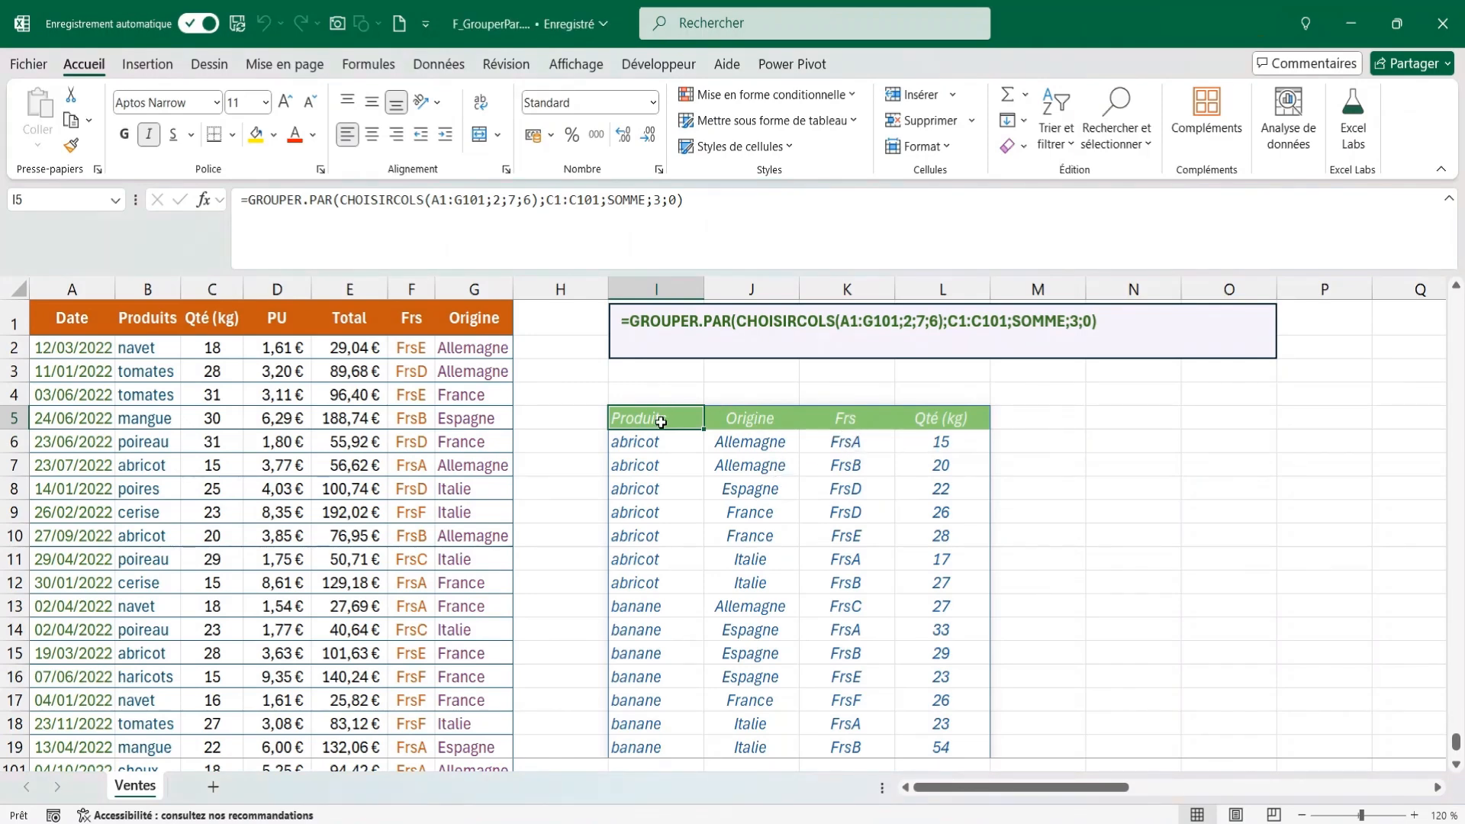
pyautogui.click(680, 201)
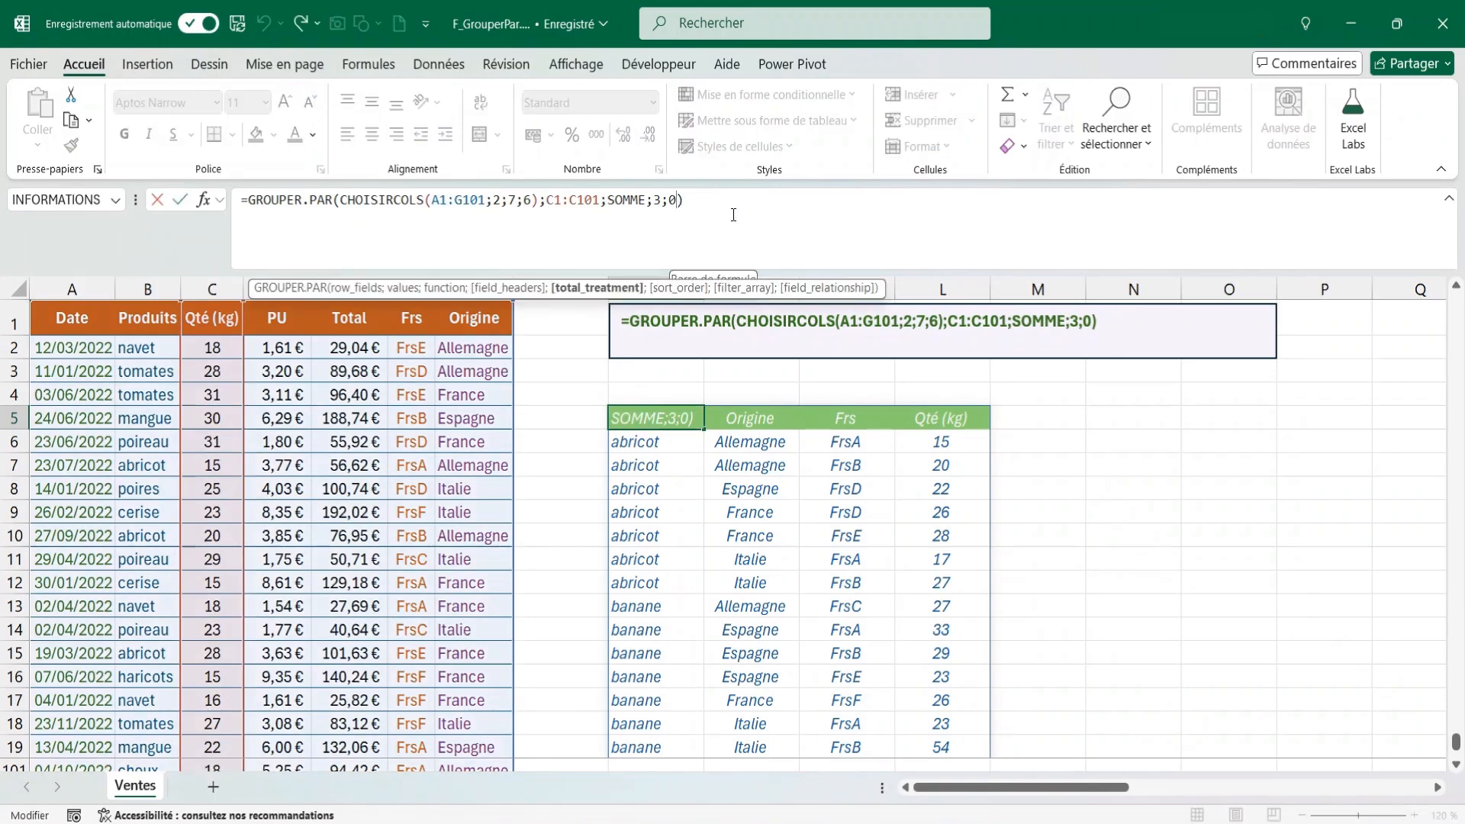
pyautogui.press('BackSpace')
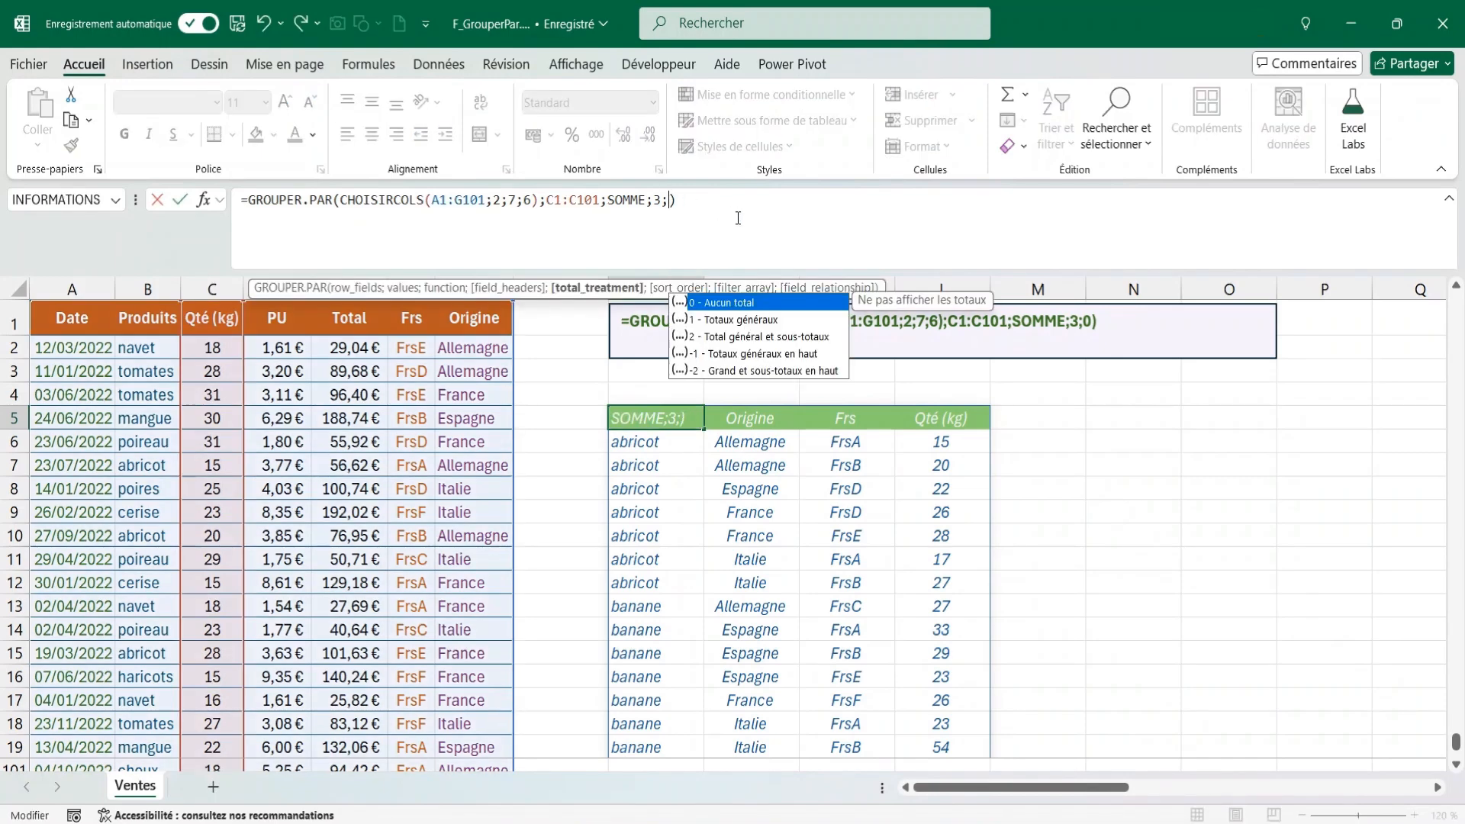
pyautogui.write('2')
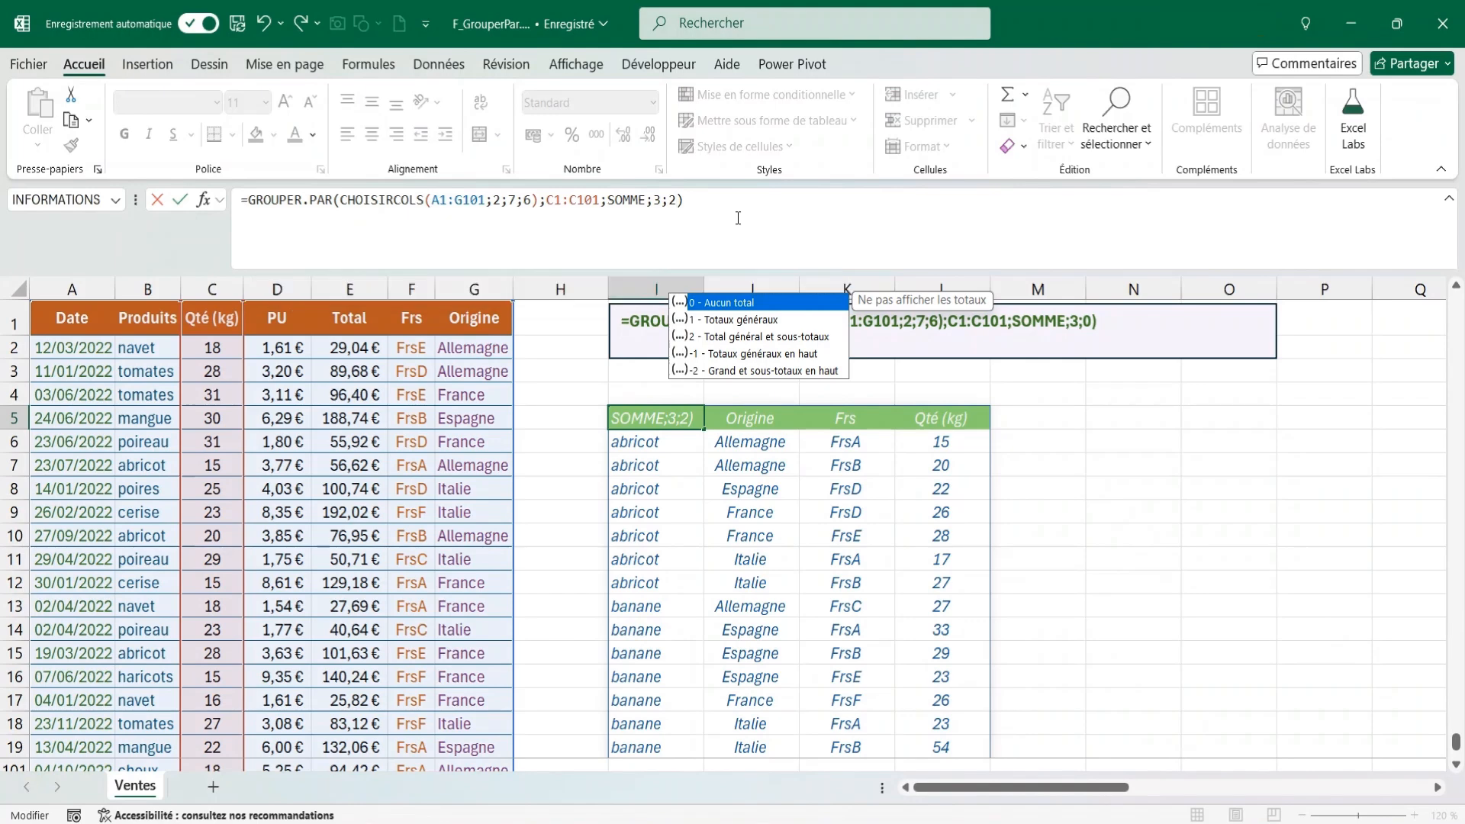
pyautogui.press('Return')
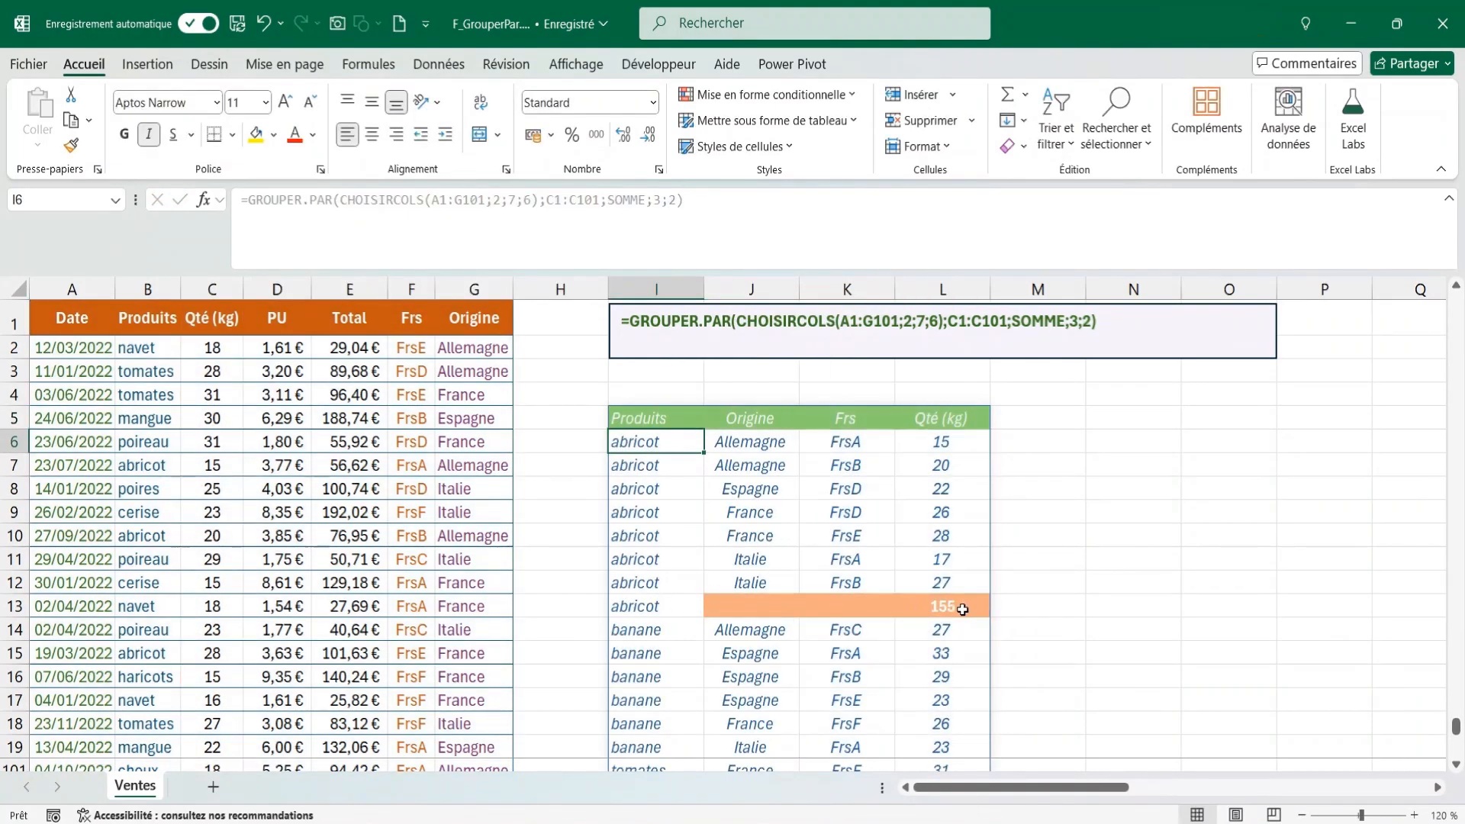
# Step: Set the total treatment argument of the I5 formula to 3 for a further subtotal level, and validate it
pyautogui.click(661, 421)
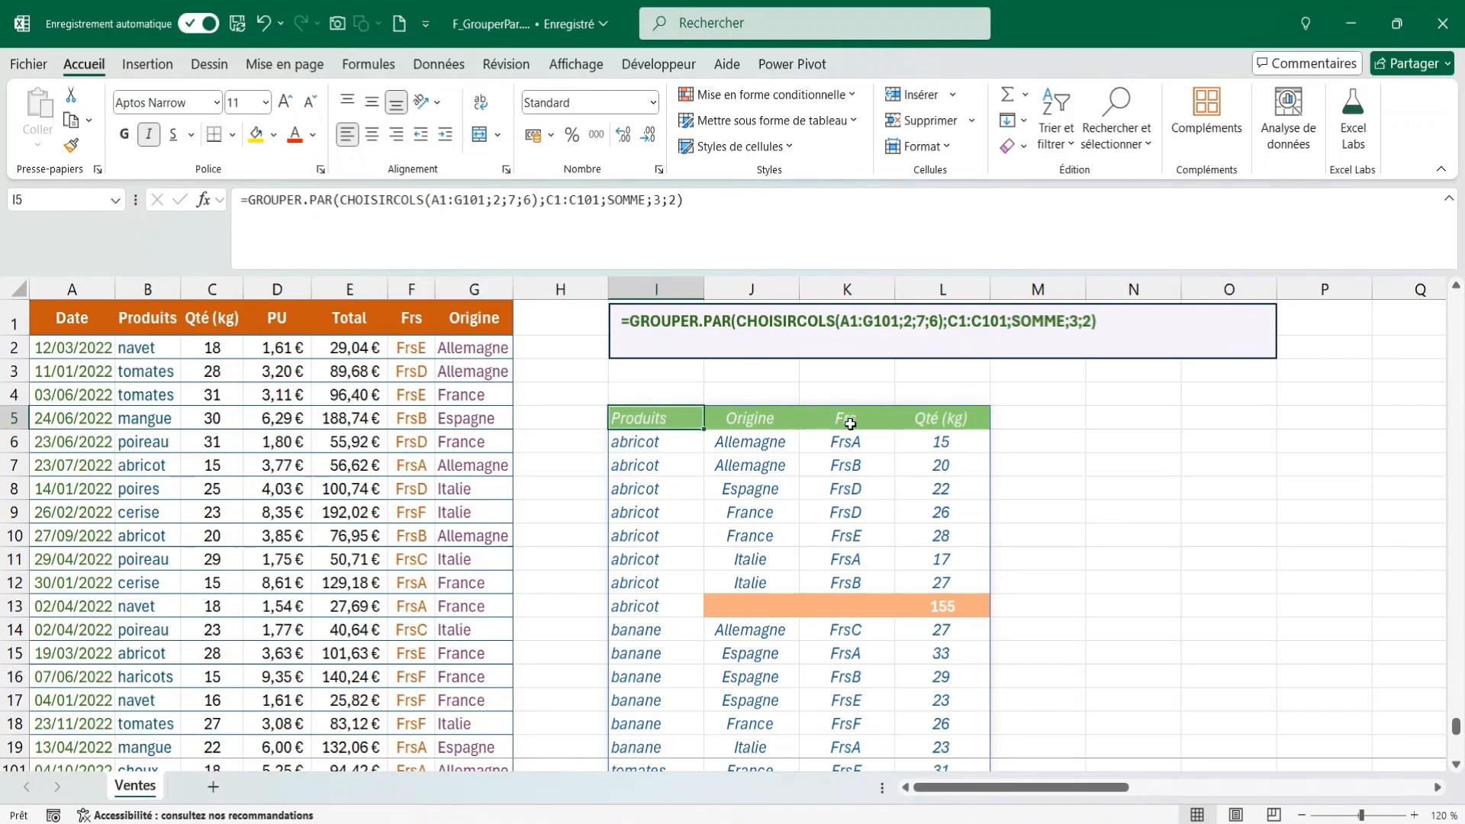
pyautogui.click(676, 200)
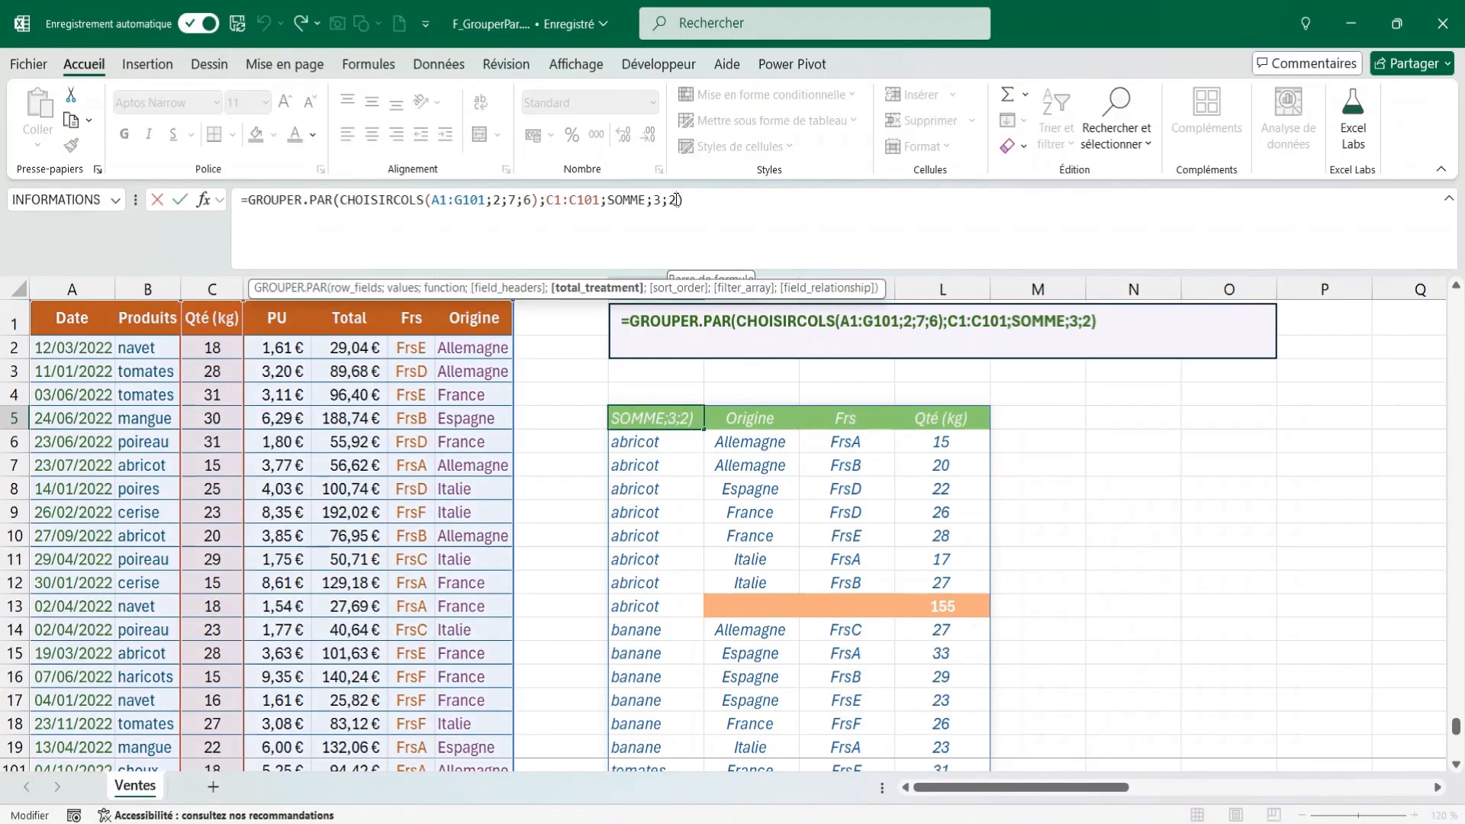
pyautogui.press('BackSpace')
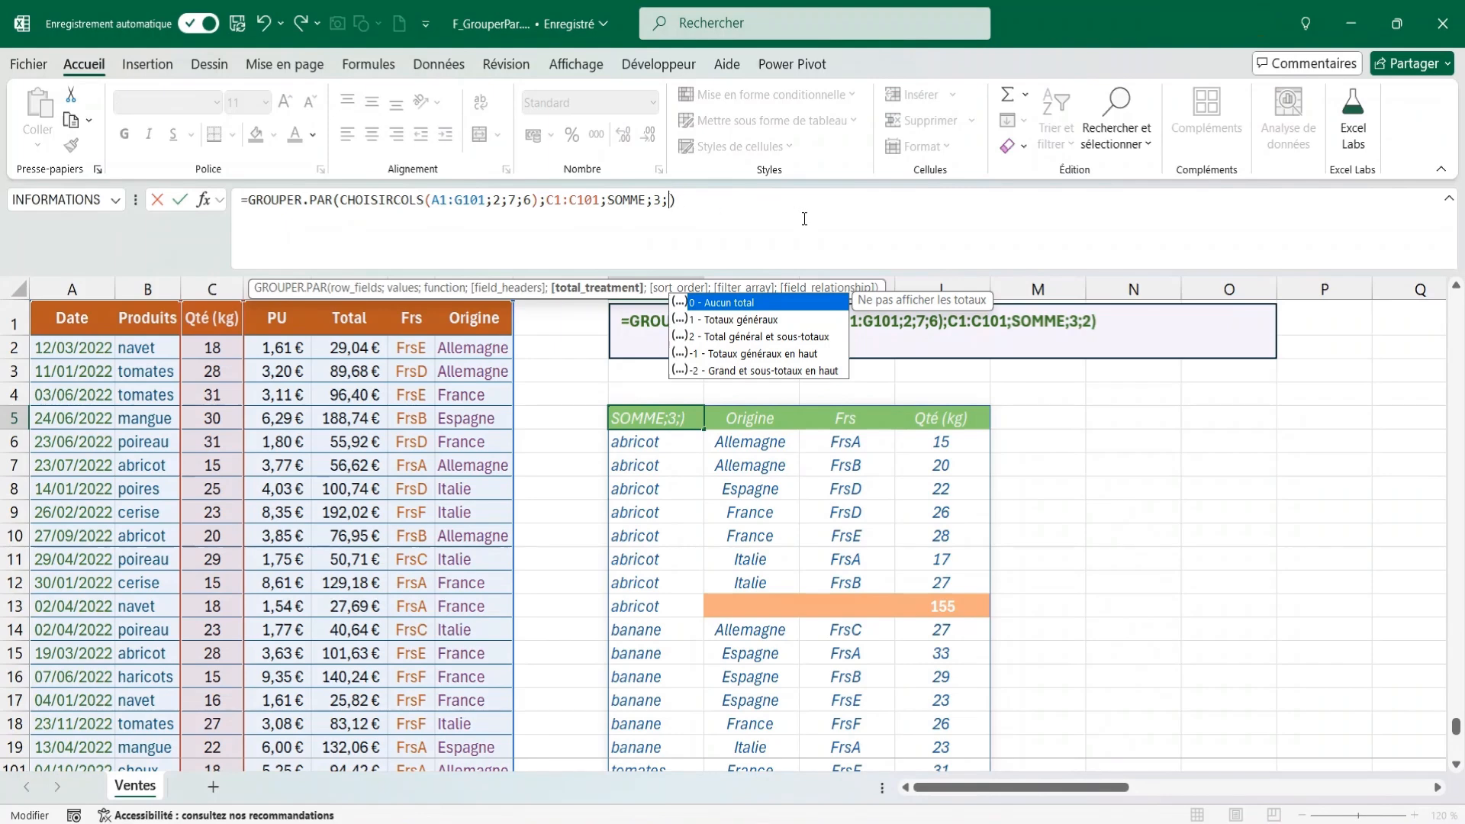
pyautogui.write('3')
pyautogui.press('Return')
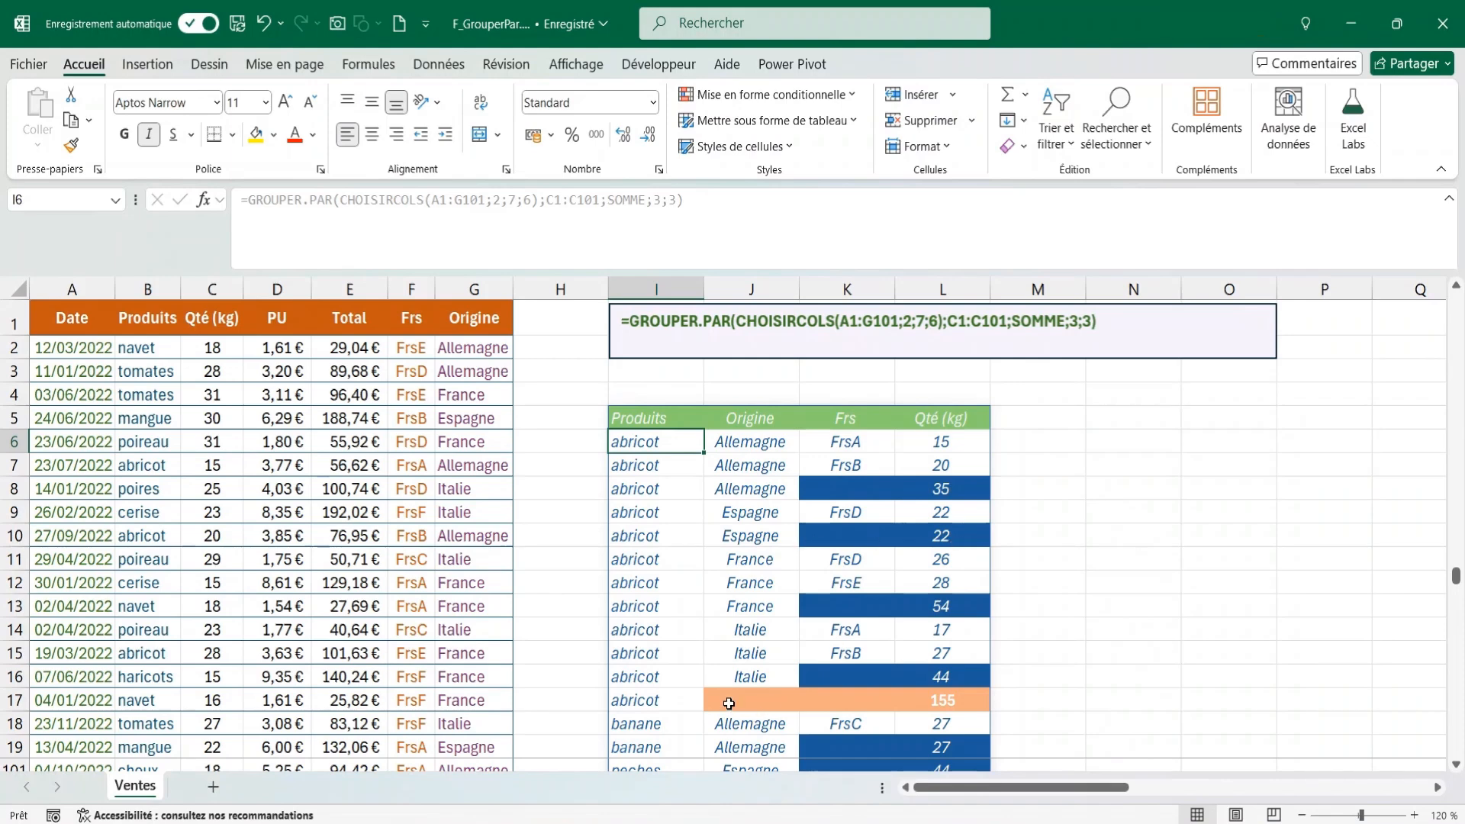
# Step: Skip the sort order and add the filter B1:B101="Poireau" to the I5 formula, then validate it
pyautogui.click(666, 420)
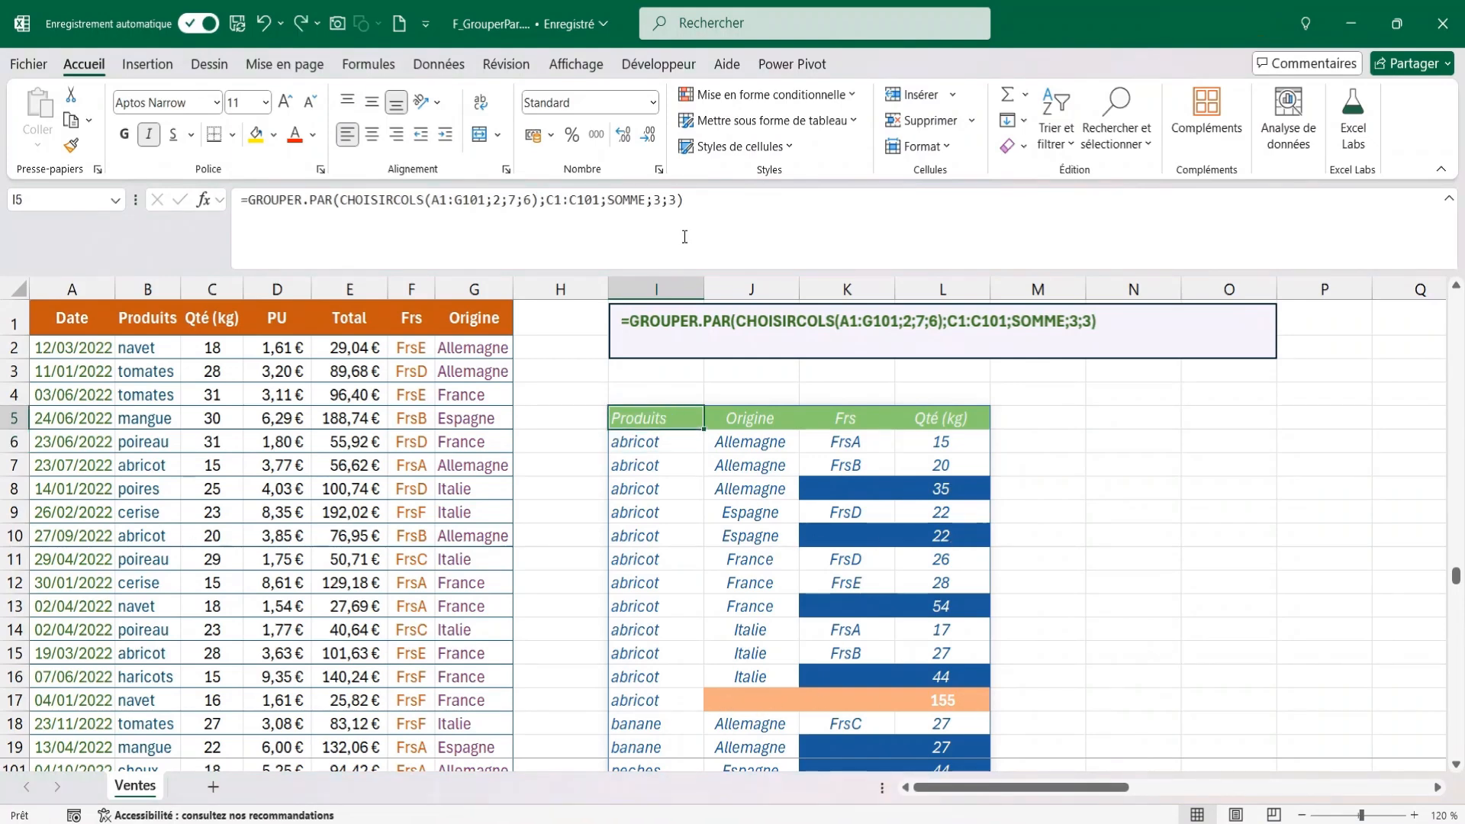
pyautogui.click(679, 203)
pyautogui.write(';')
pyautogui.click(787, 242)
pyautogui.write(';;')
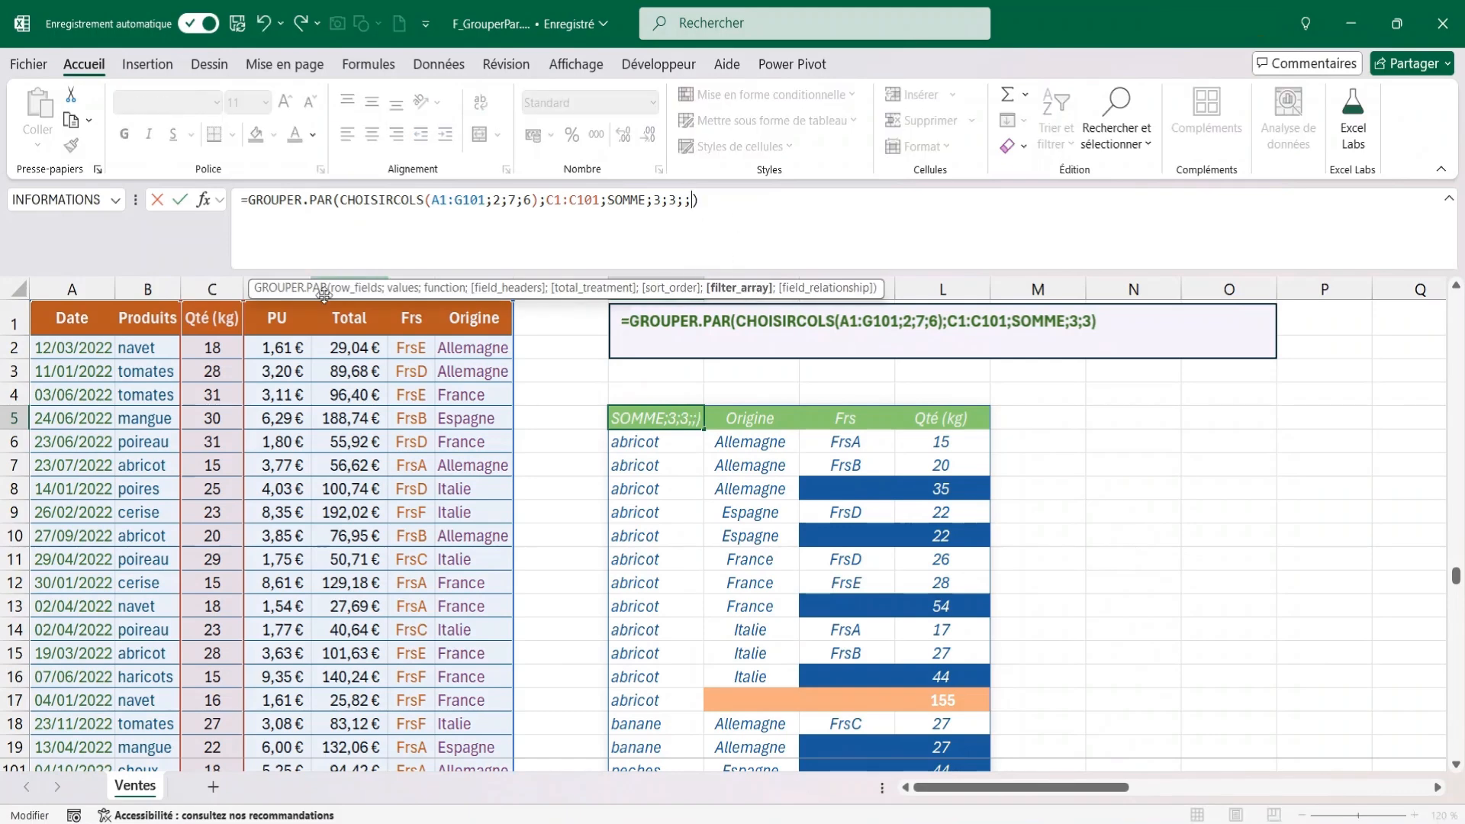
pyautogui.click(155, 317)
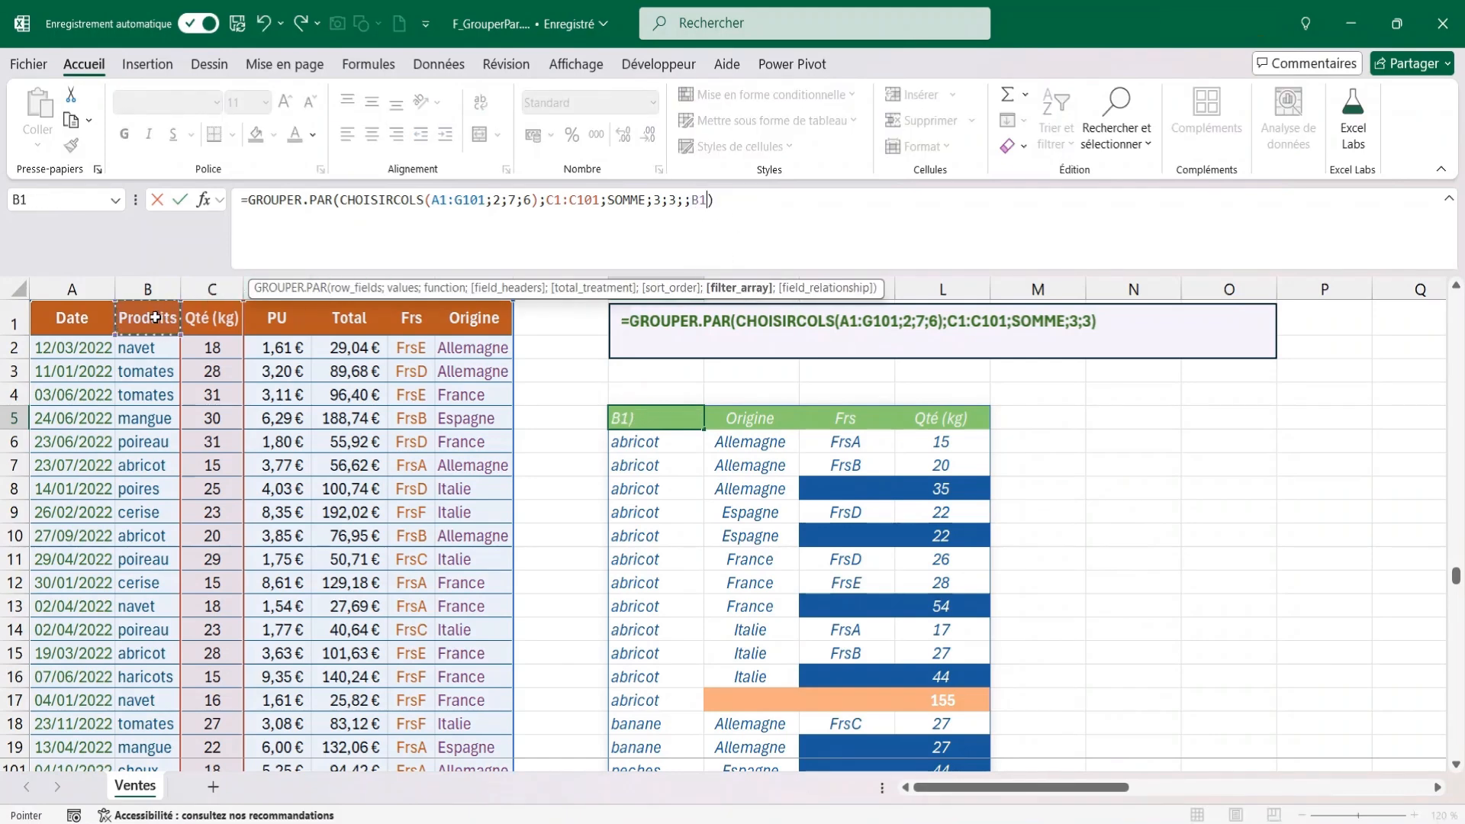
pyautogui.hotkey('ctrl', 'shift', 'Down')
pyautogui.write('="')
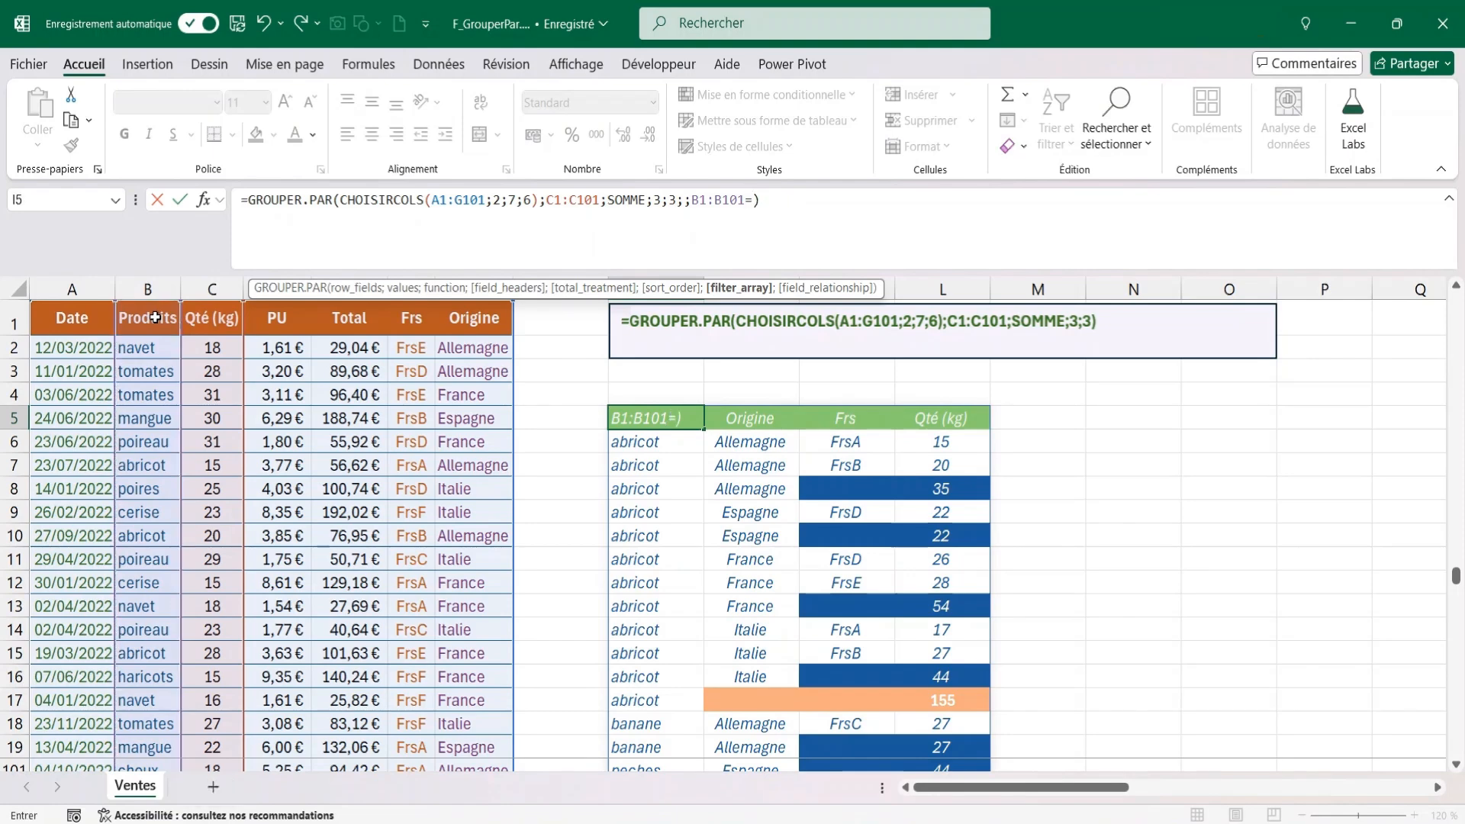
pyautogui.write('Poireau"')
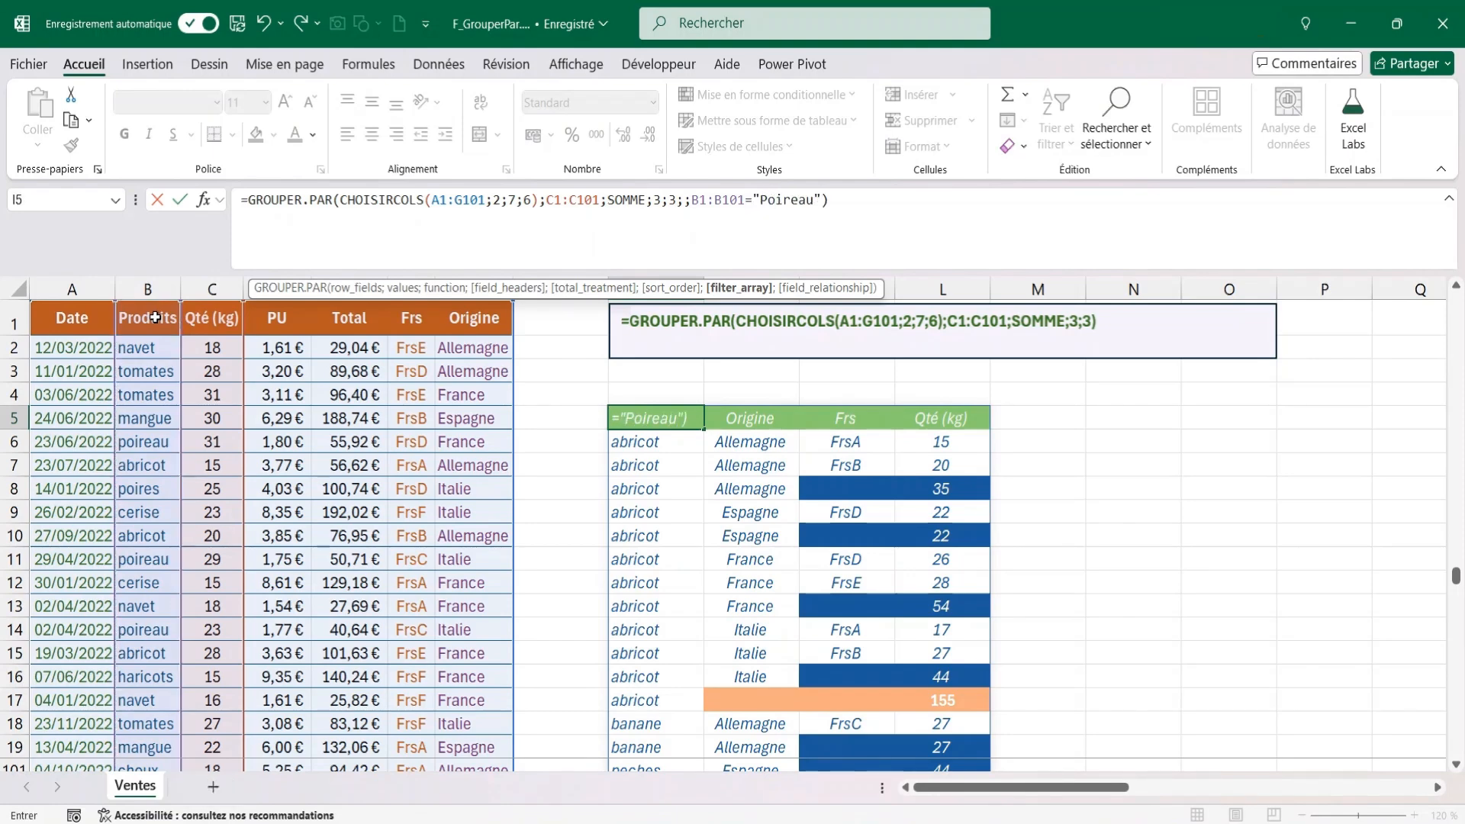
pyautogui.press('Return')
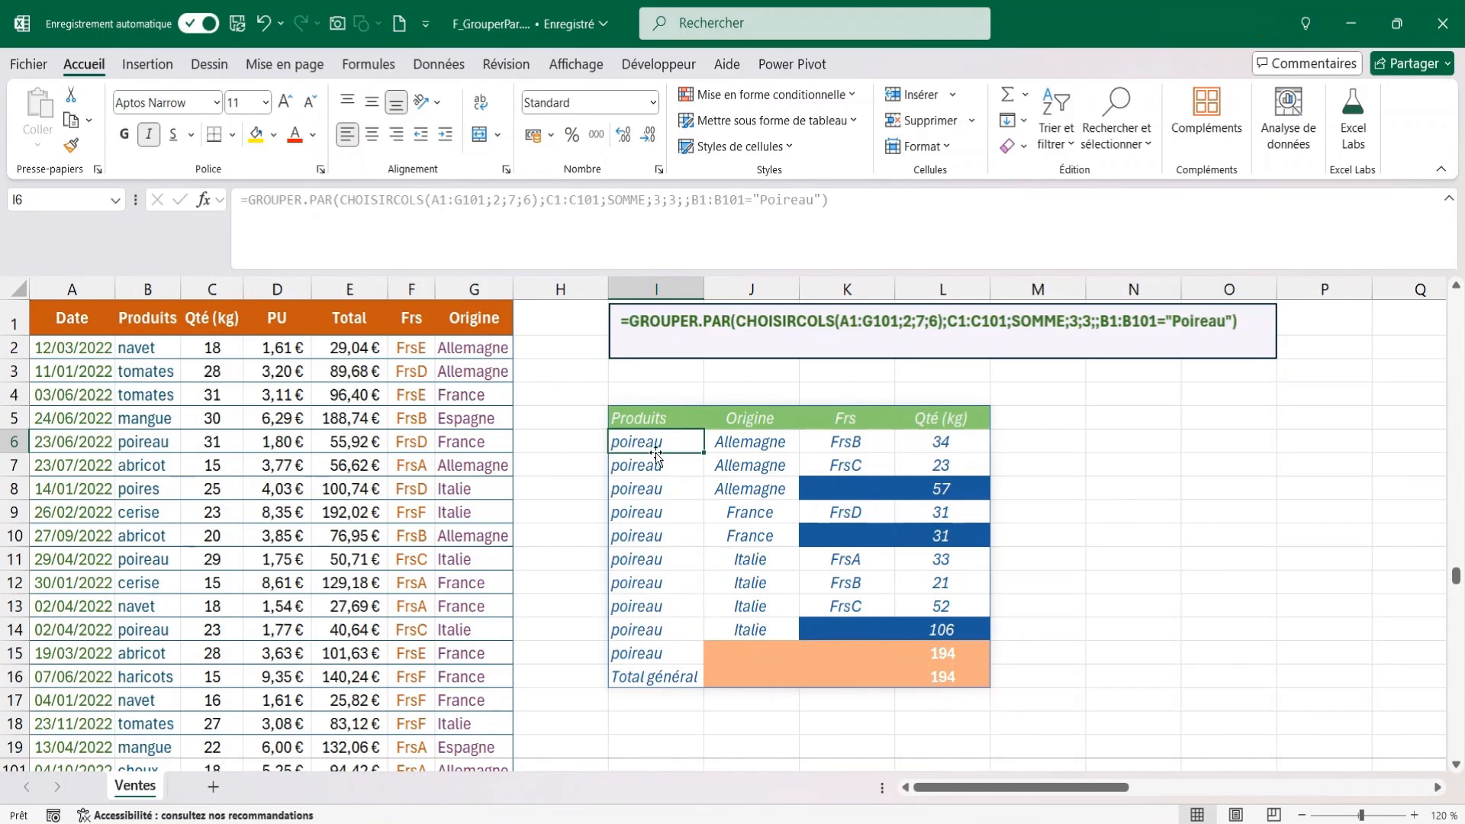
# Step: Add the sort order {-2;-3} to the I5 formula, put the filter argument on a new line and validate
pyautogui.click(641, 420)
pyautogui.hotkey('ctrl', 'c')
pyautogui.scroll(-20, 662, 423)
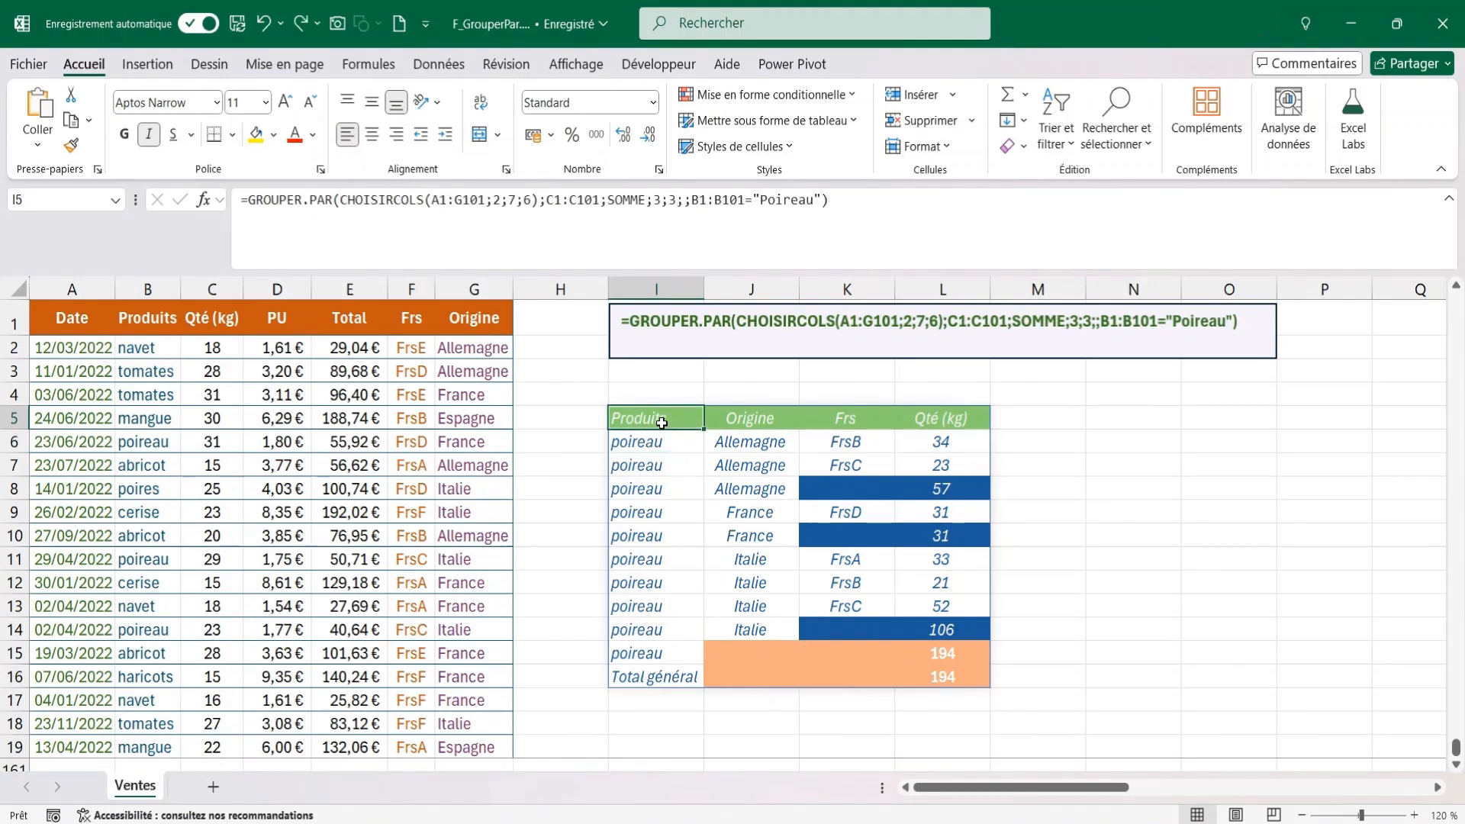
pyautogui.click(684, 199)
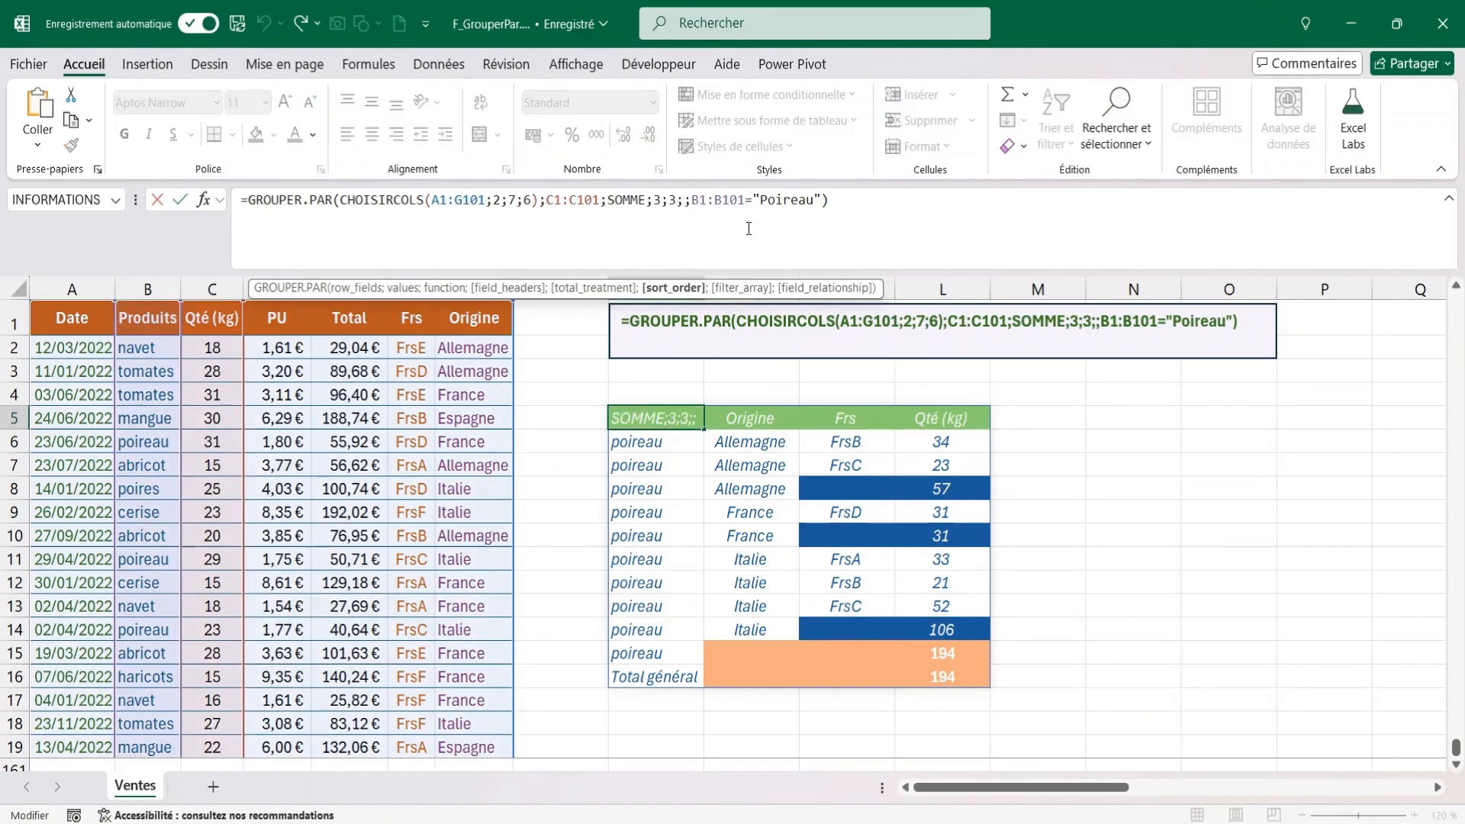
pyautogui.write('{-')
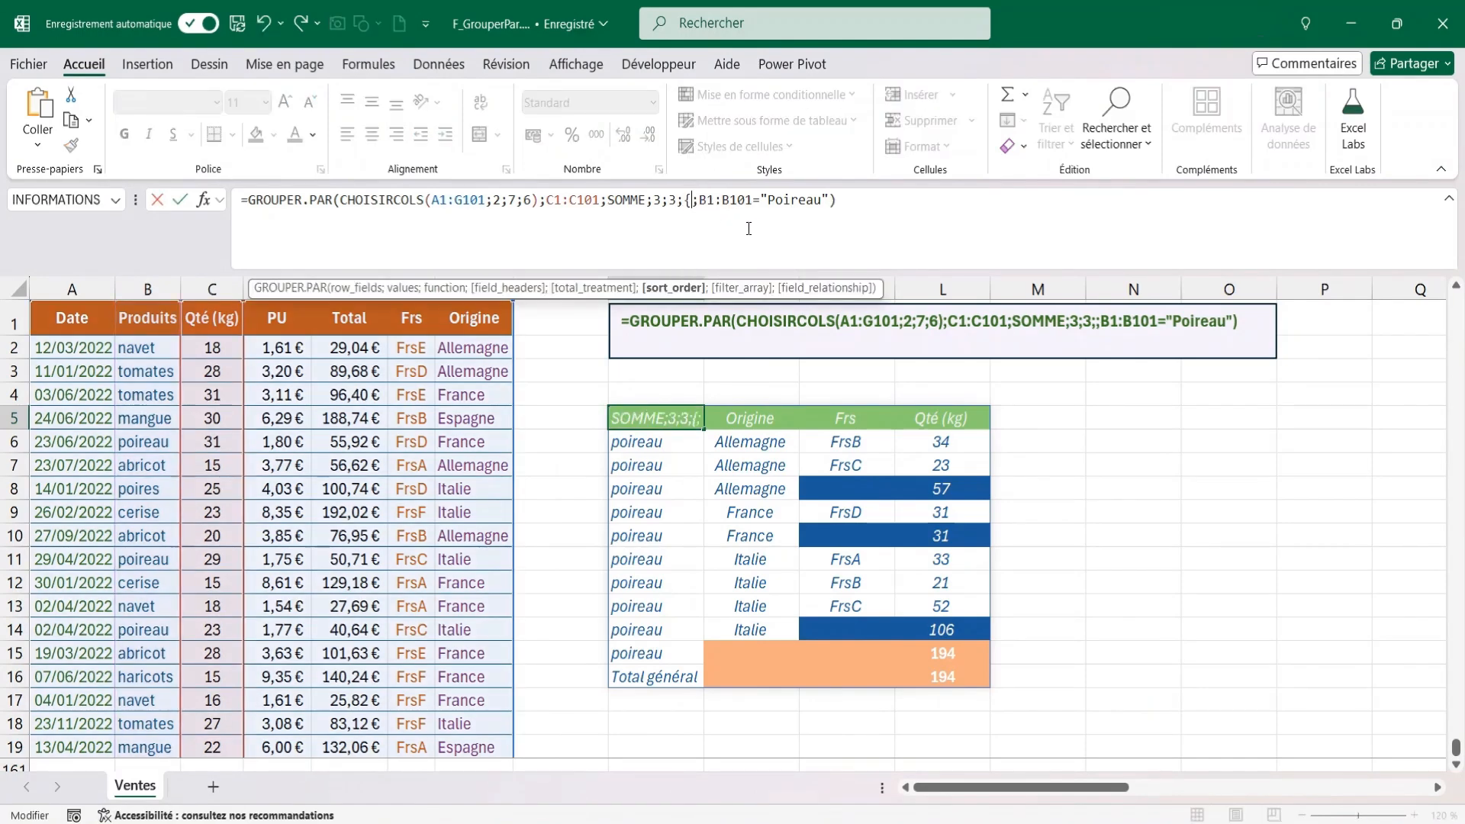
pyautogui.write('2;-3}')
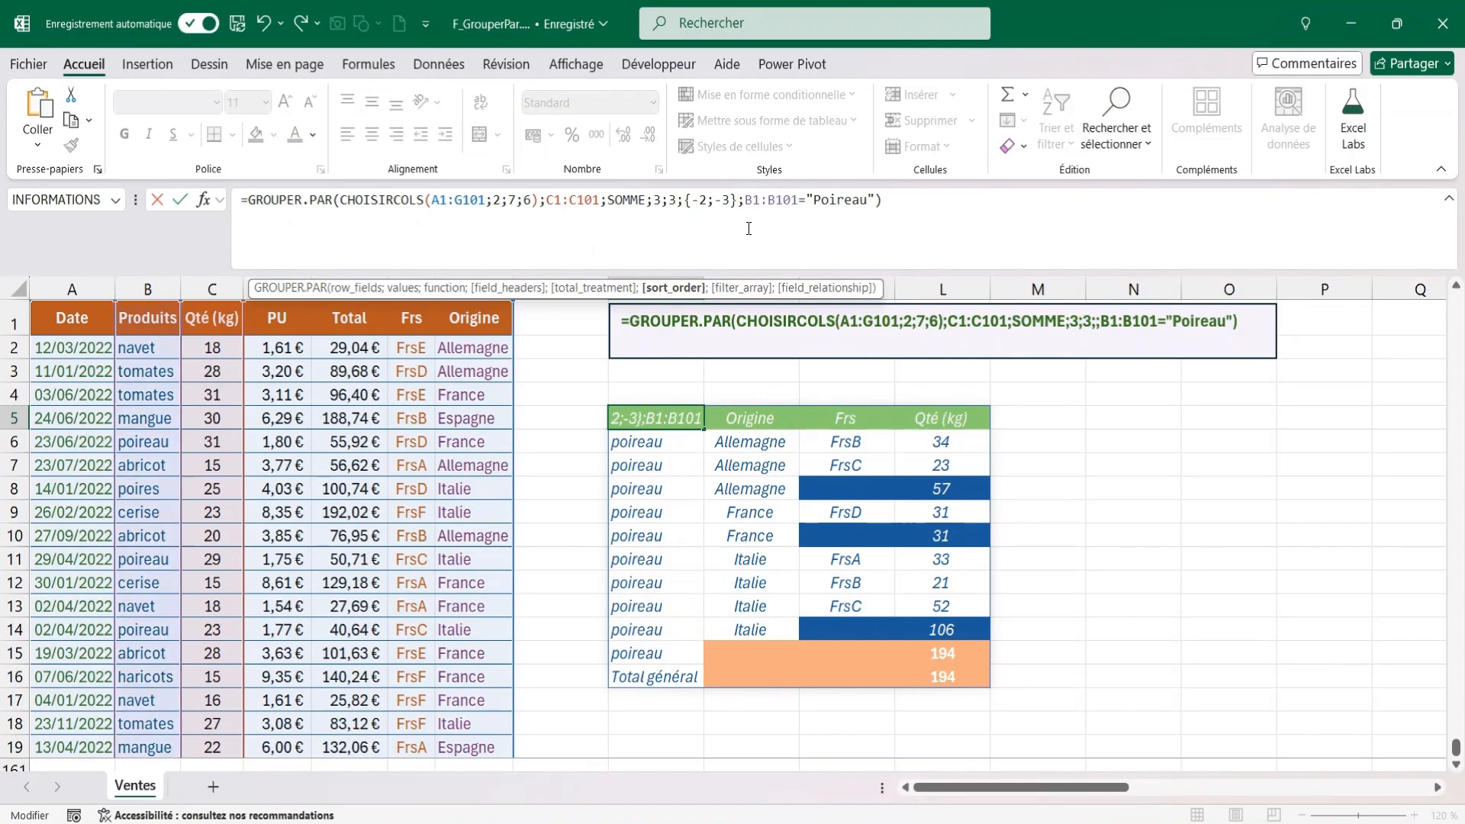
pyautogui.press('Right')
pyautogui.hotkey('alt', 'Return')
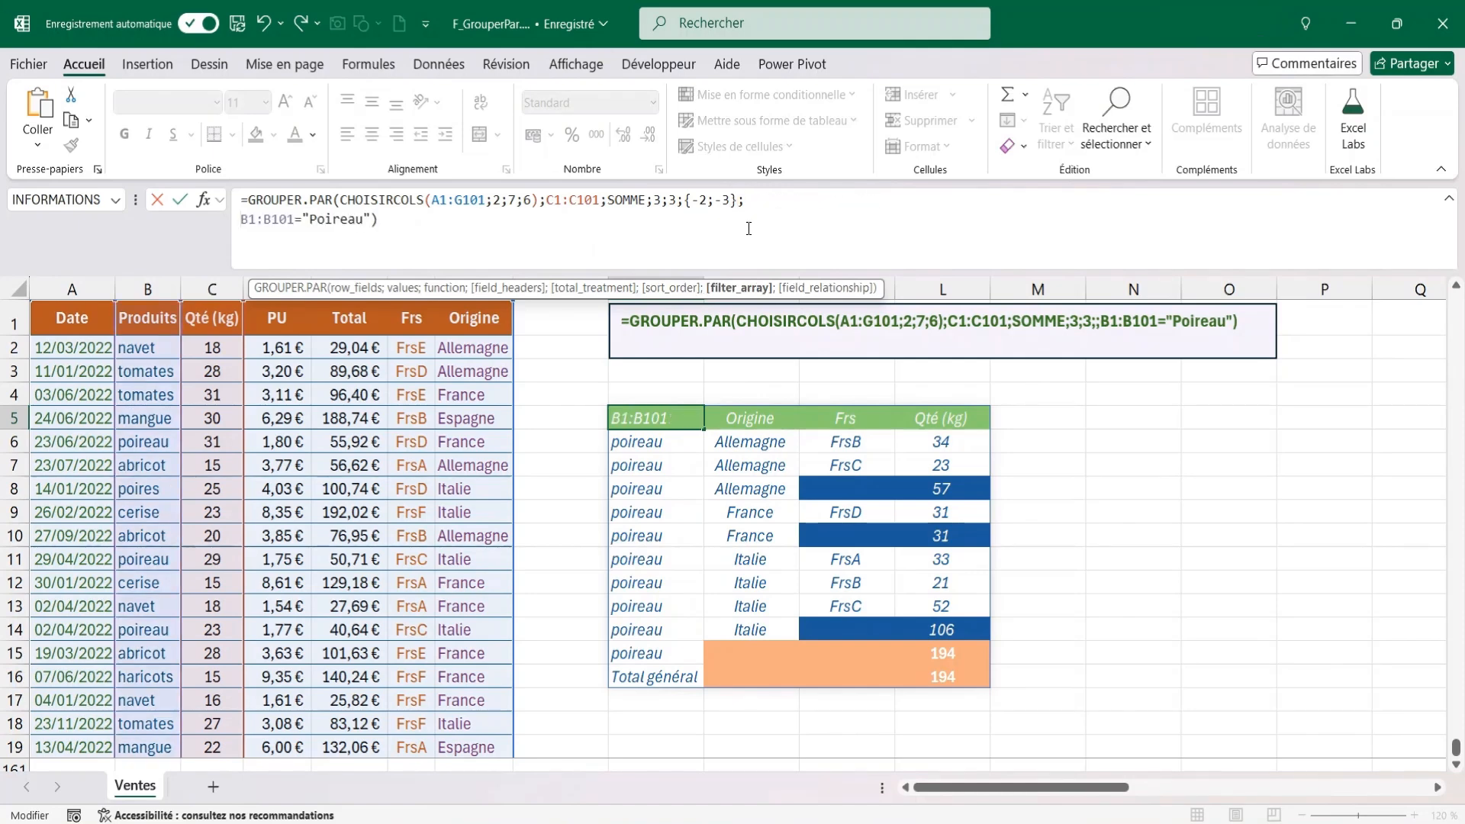
pyautogui.press('Return')
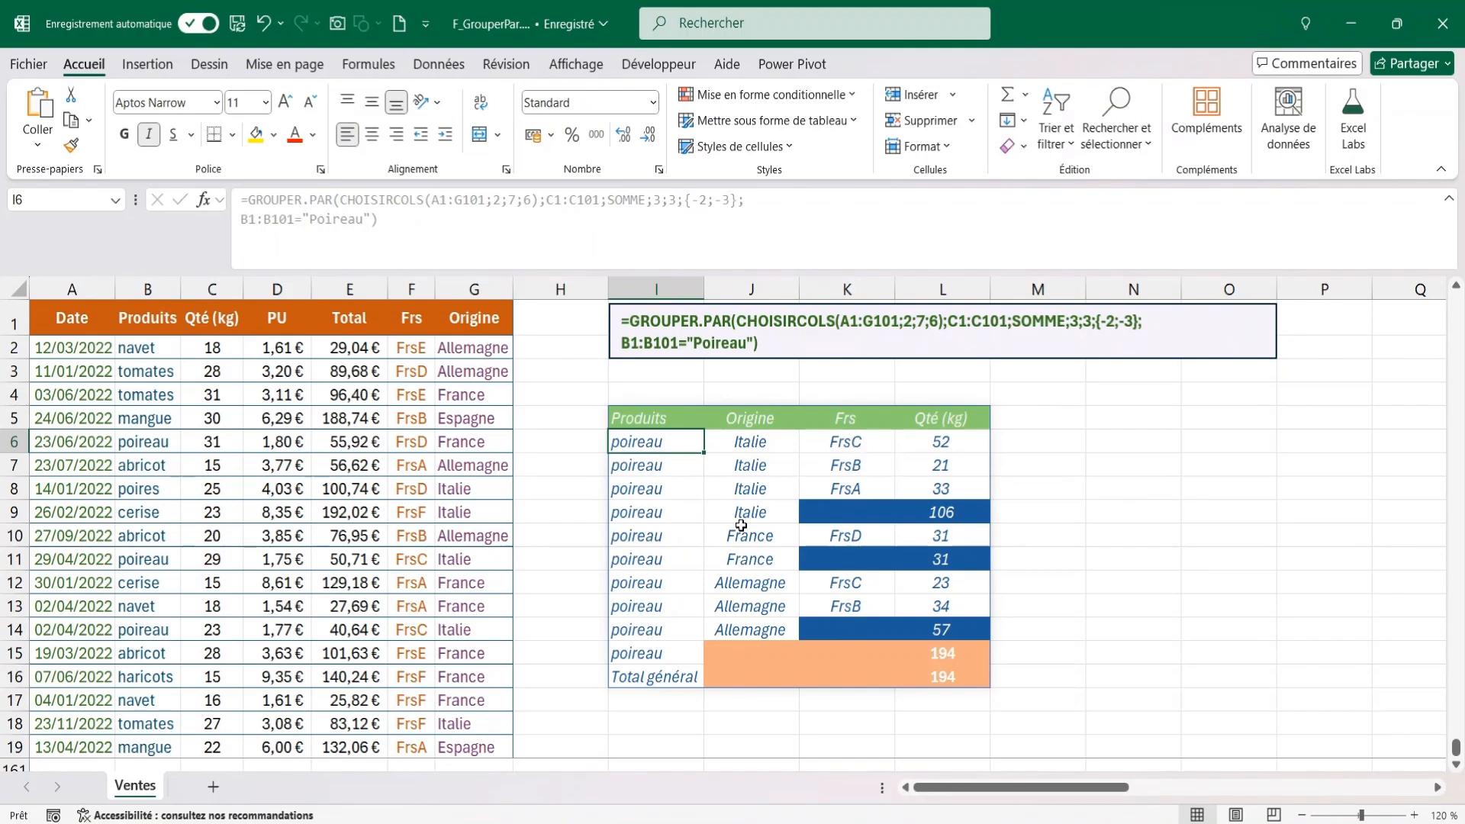
pyautogui.click(664, 421)
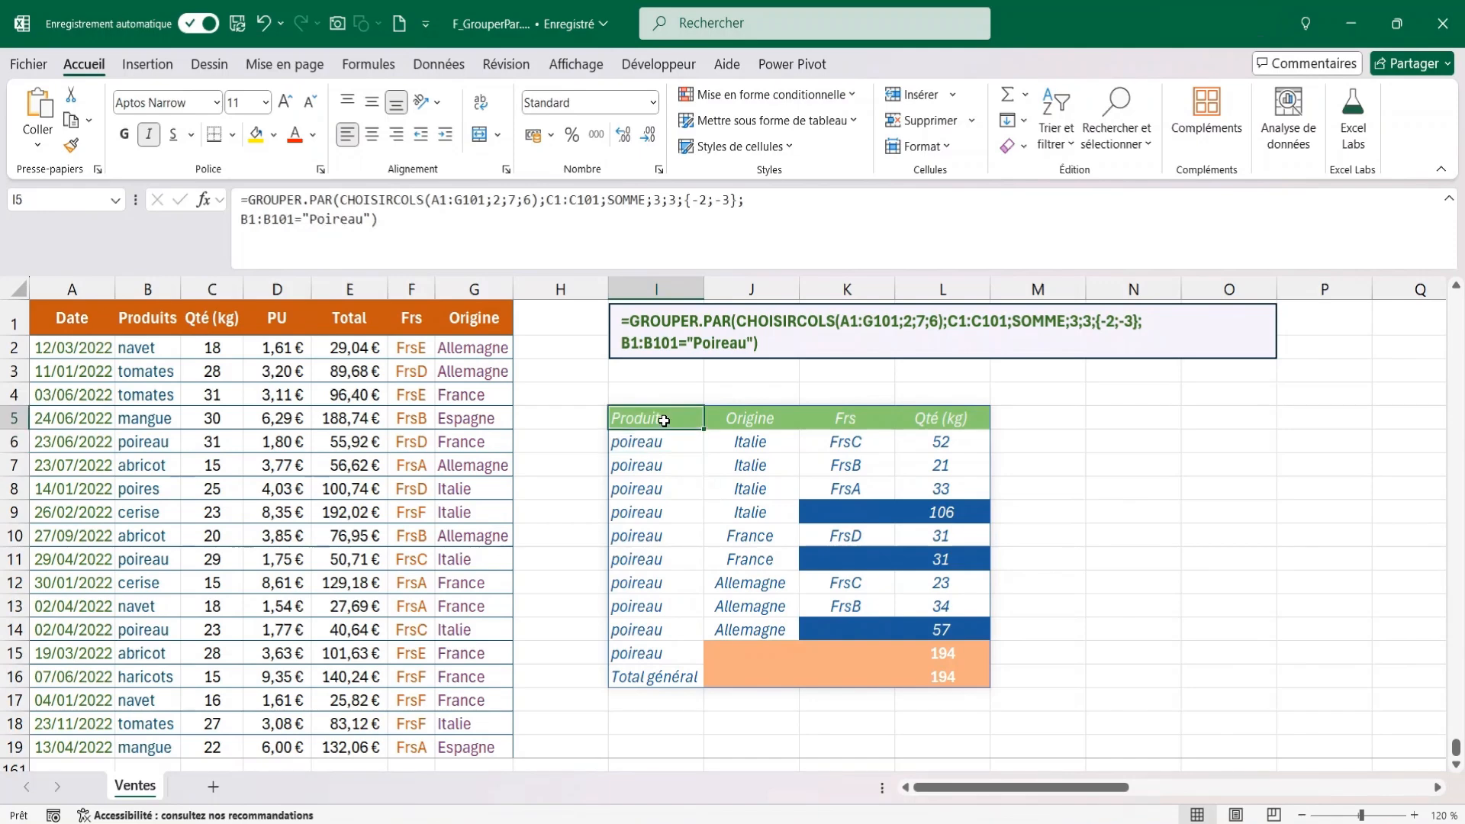